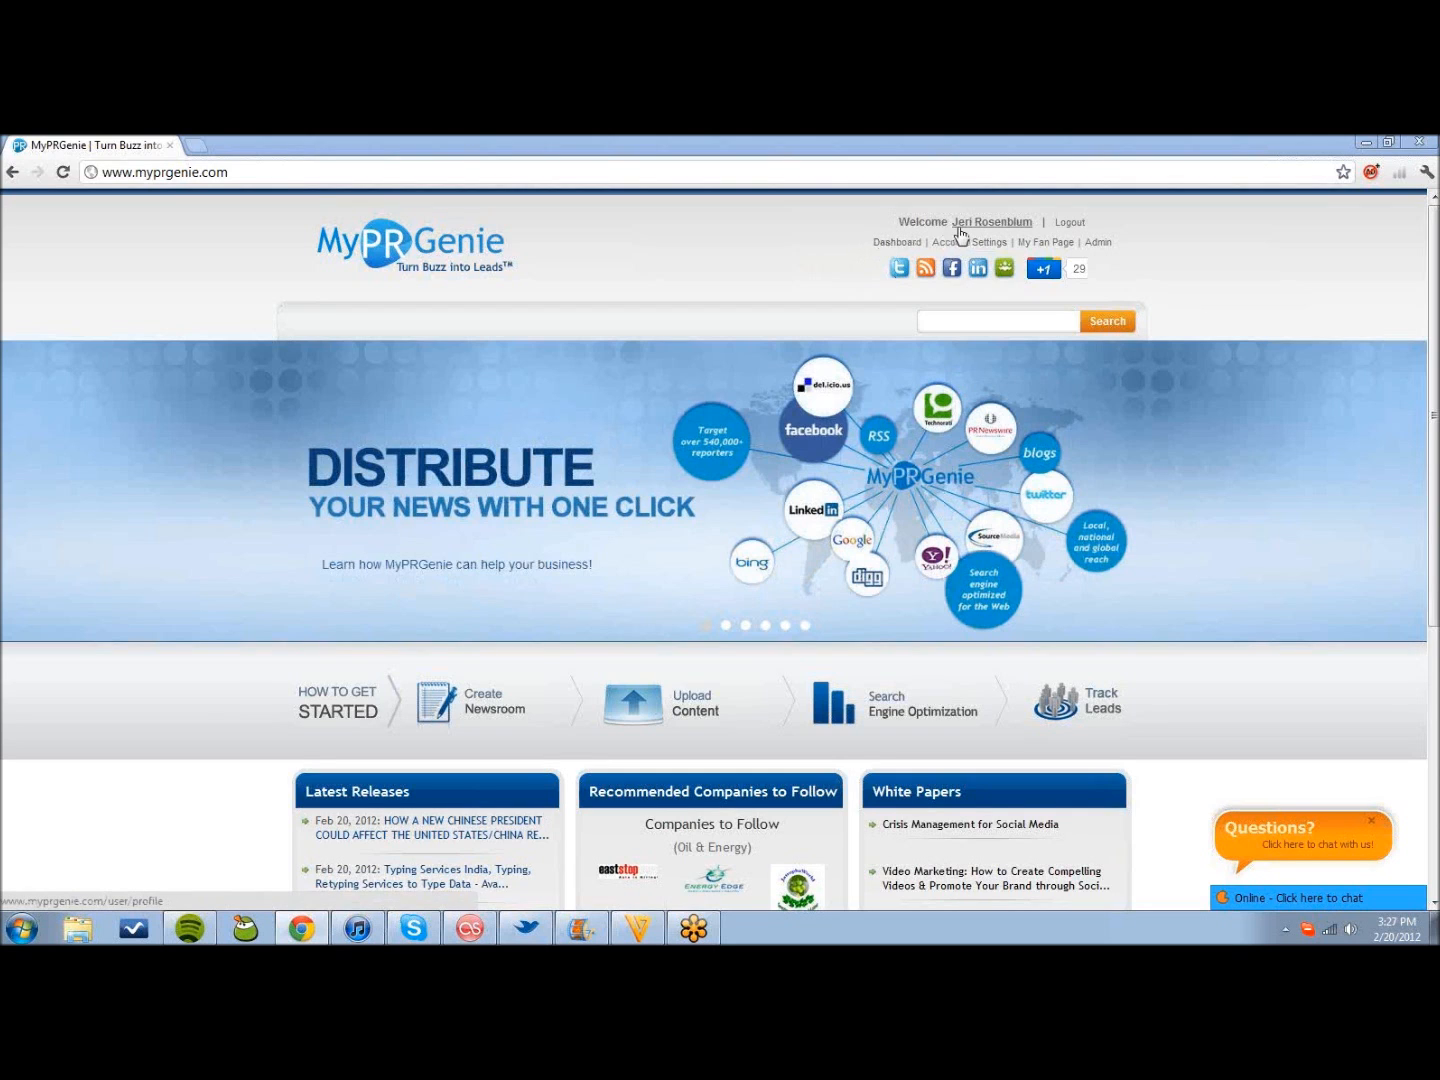
- Open the draft release about the Official Marketing Platform of Chinatown Restaurant Week from the dashboard's Releases section for editing
click(896, 243)
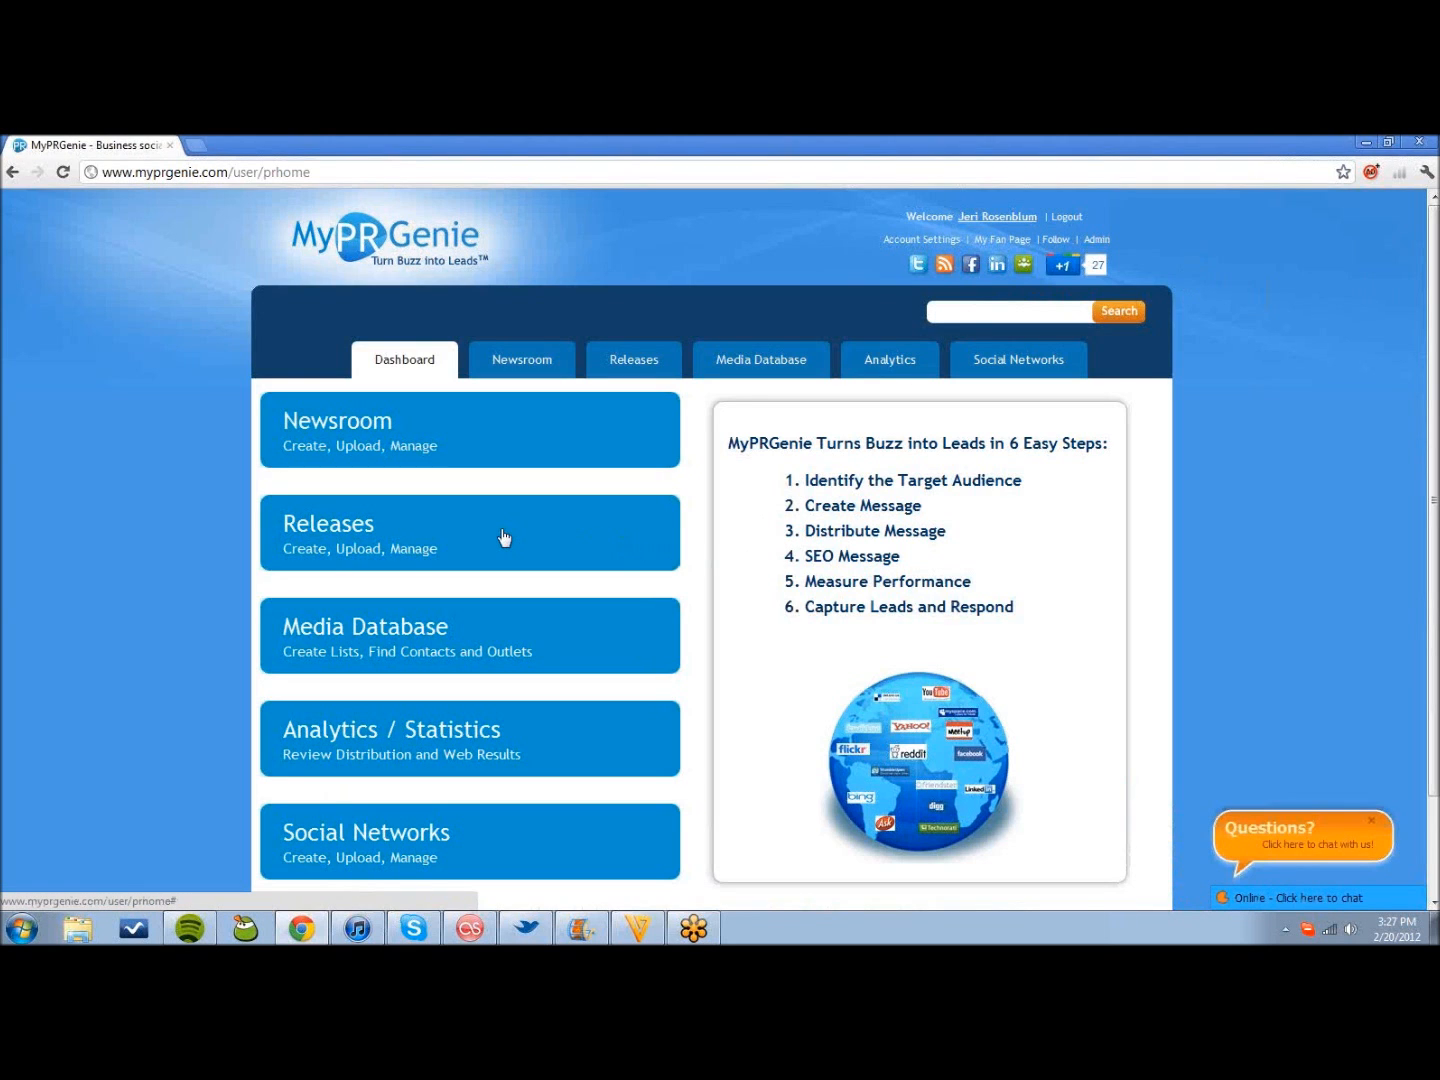
click(505, 540)
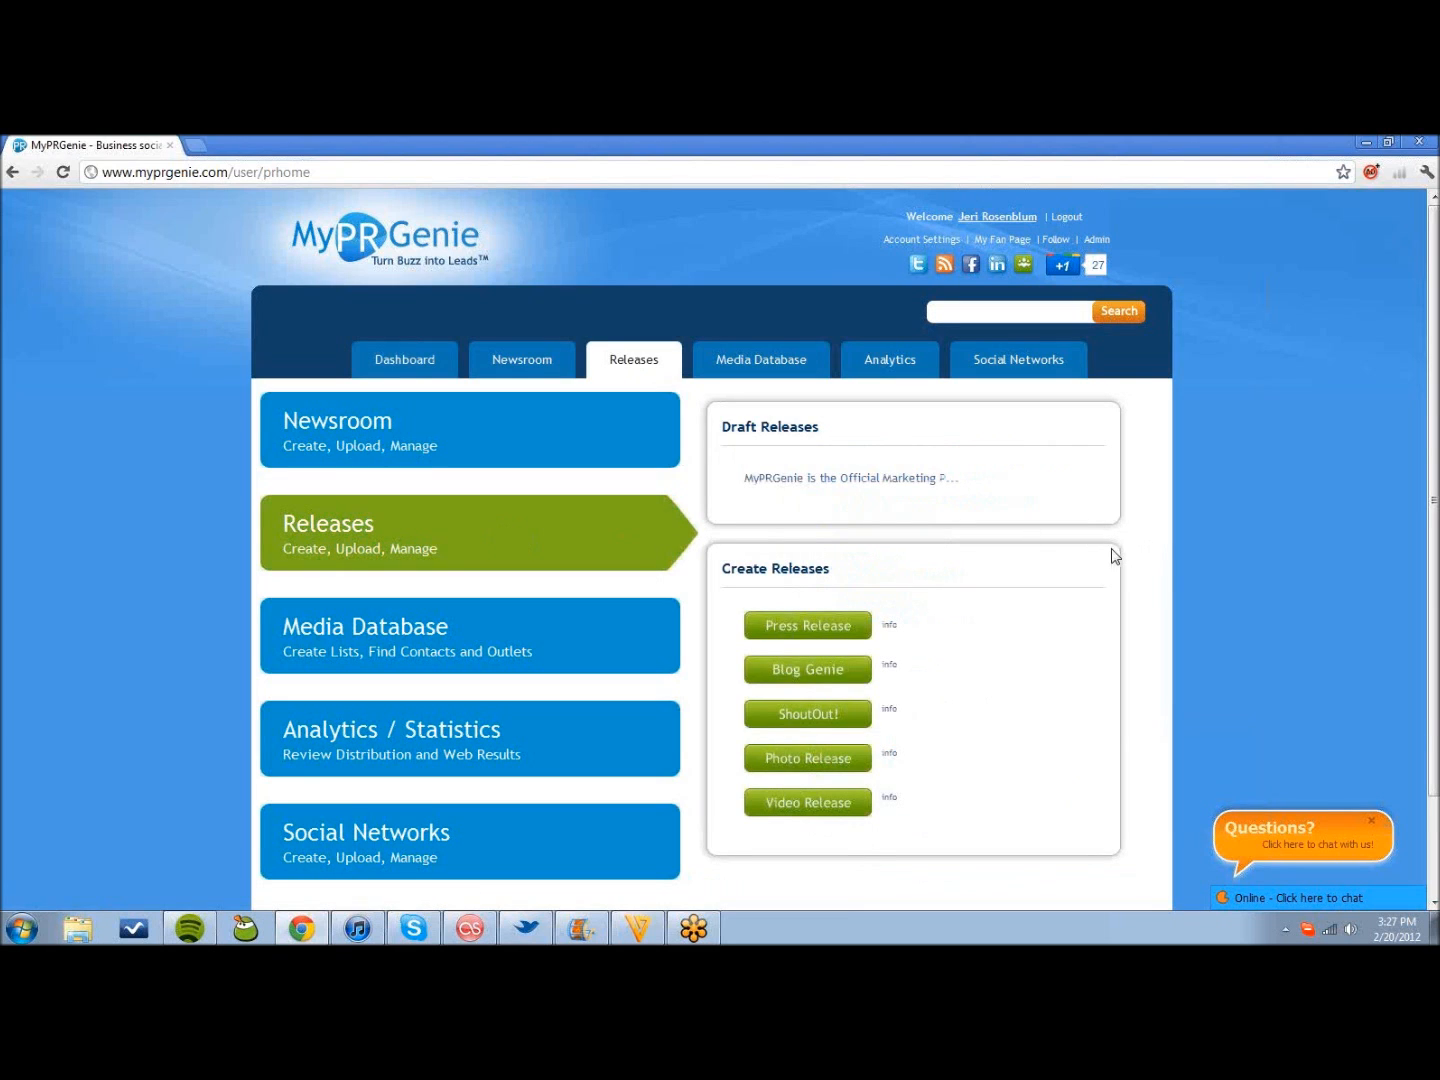
scroll(1111, 557, down, 2)
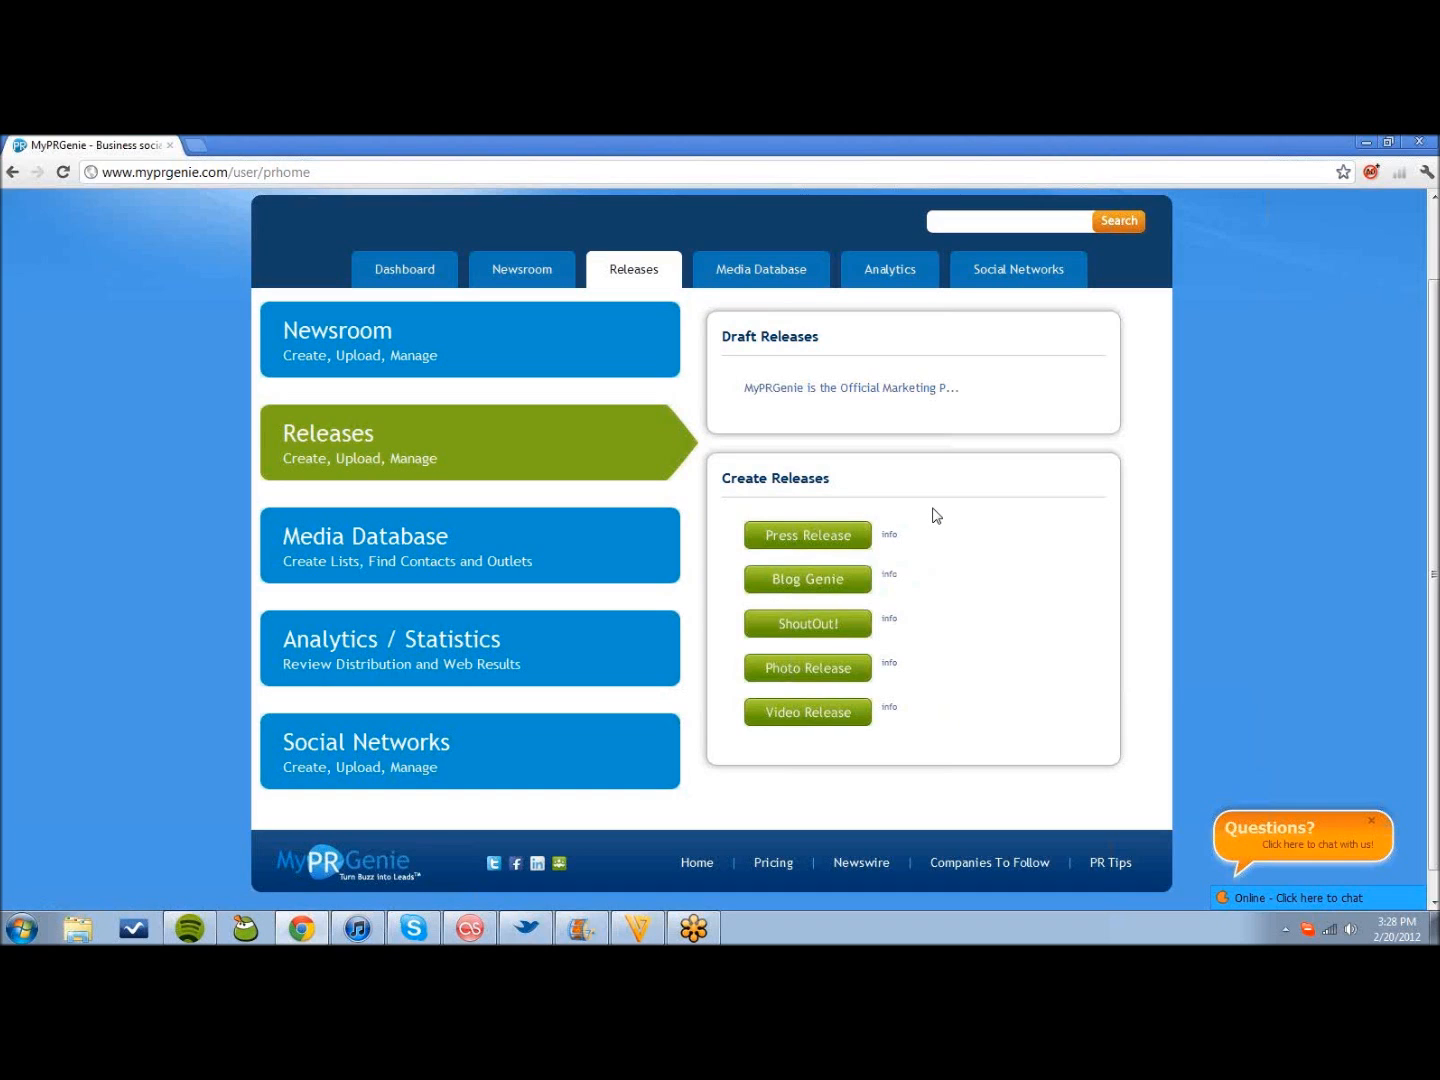
click(901, 392)
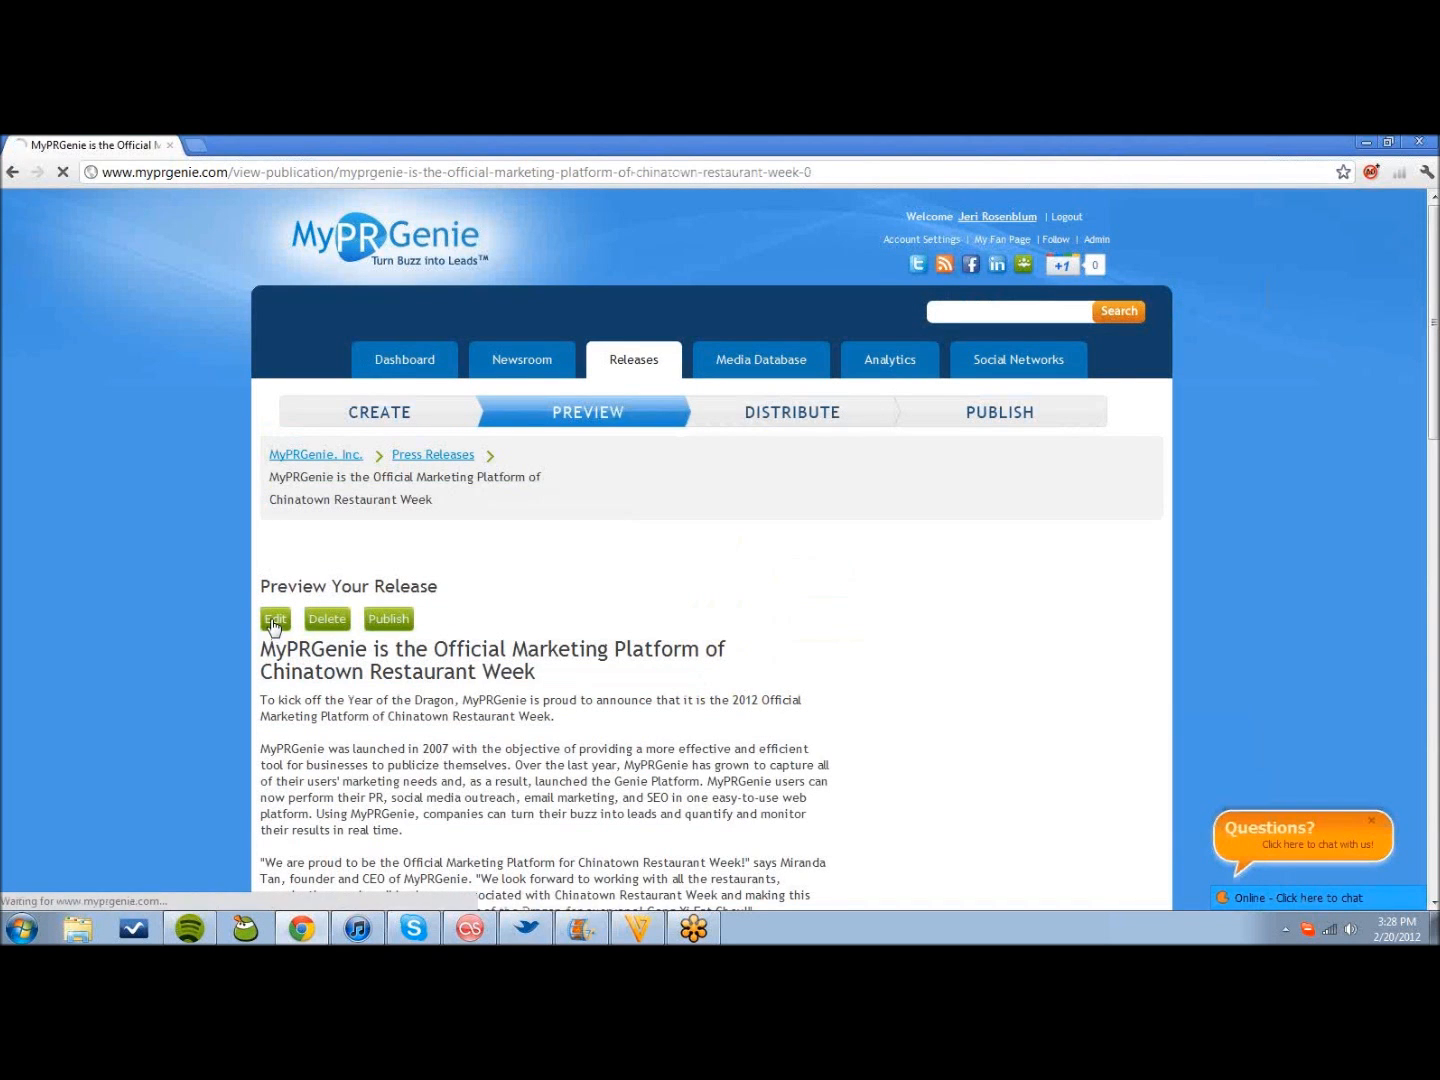
click(274, 620)
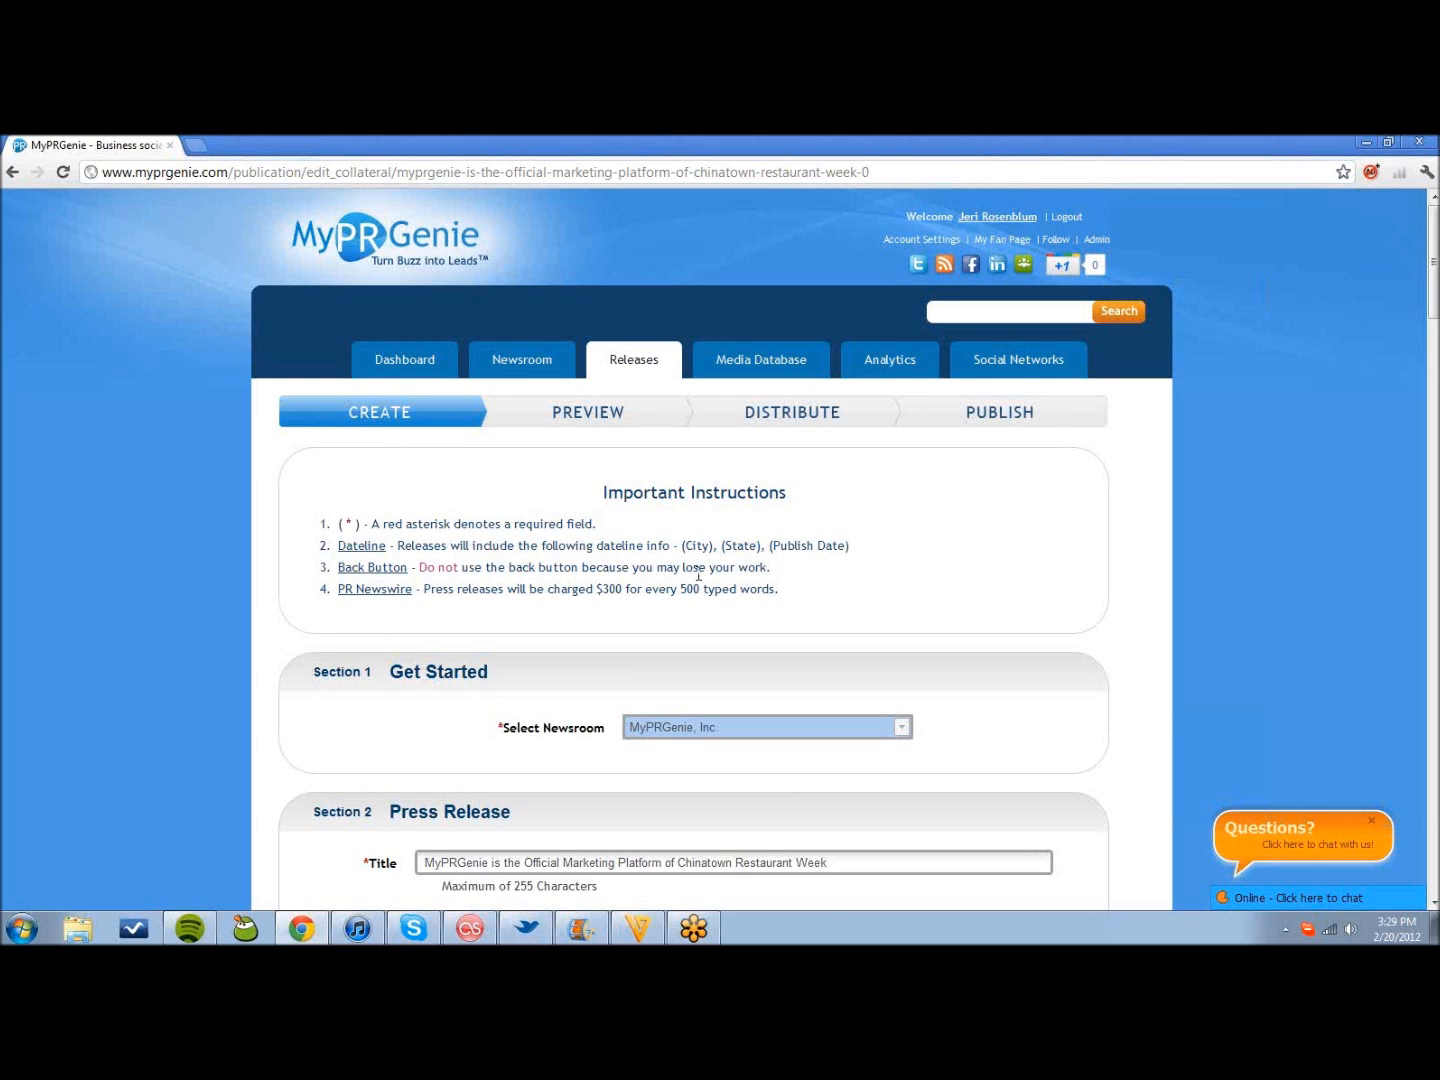
- Review the release form's instructions, newsroom selection, title, sub-title and full release text
scroll(765, 575, down, 1)
scroll(704, 571, down, 1)
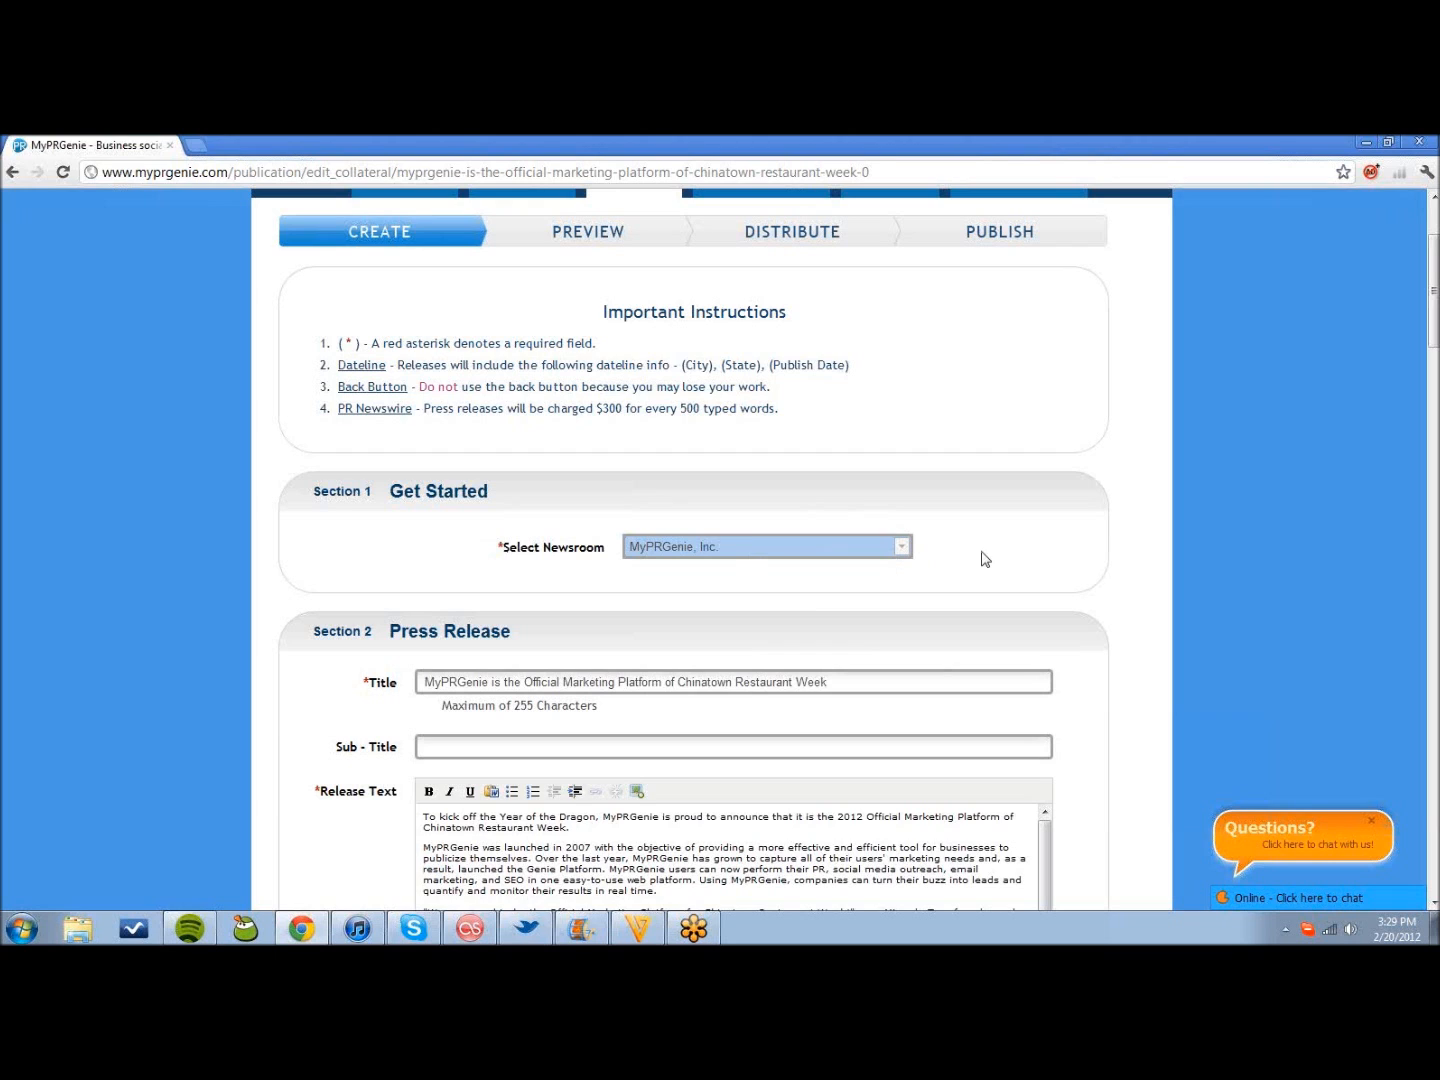
scroll(985, 559, down, 1)
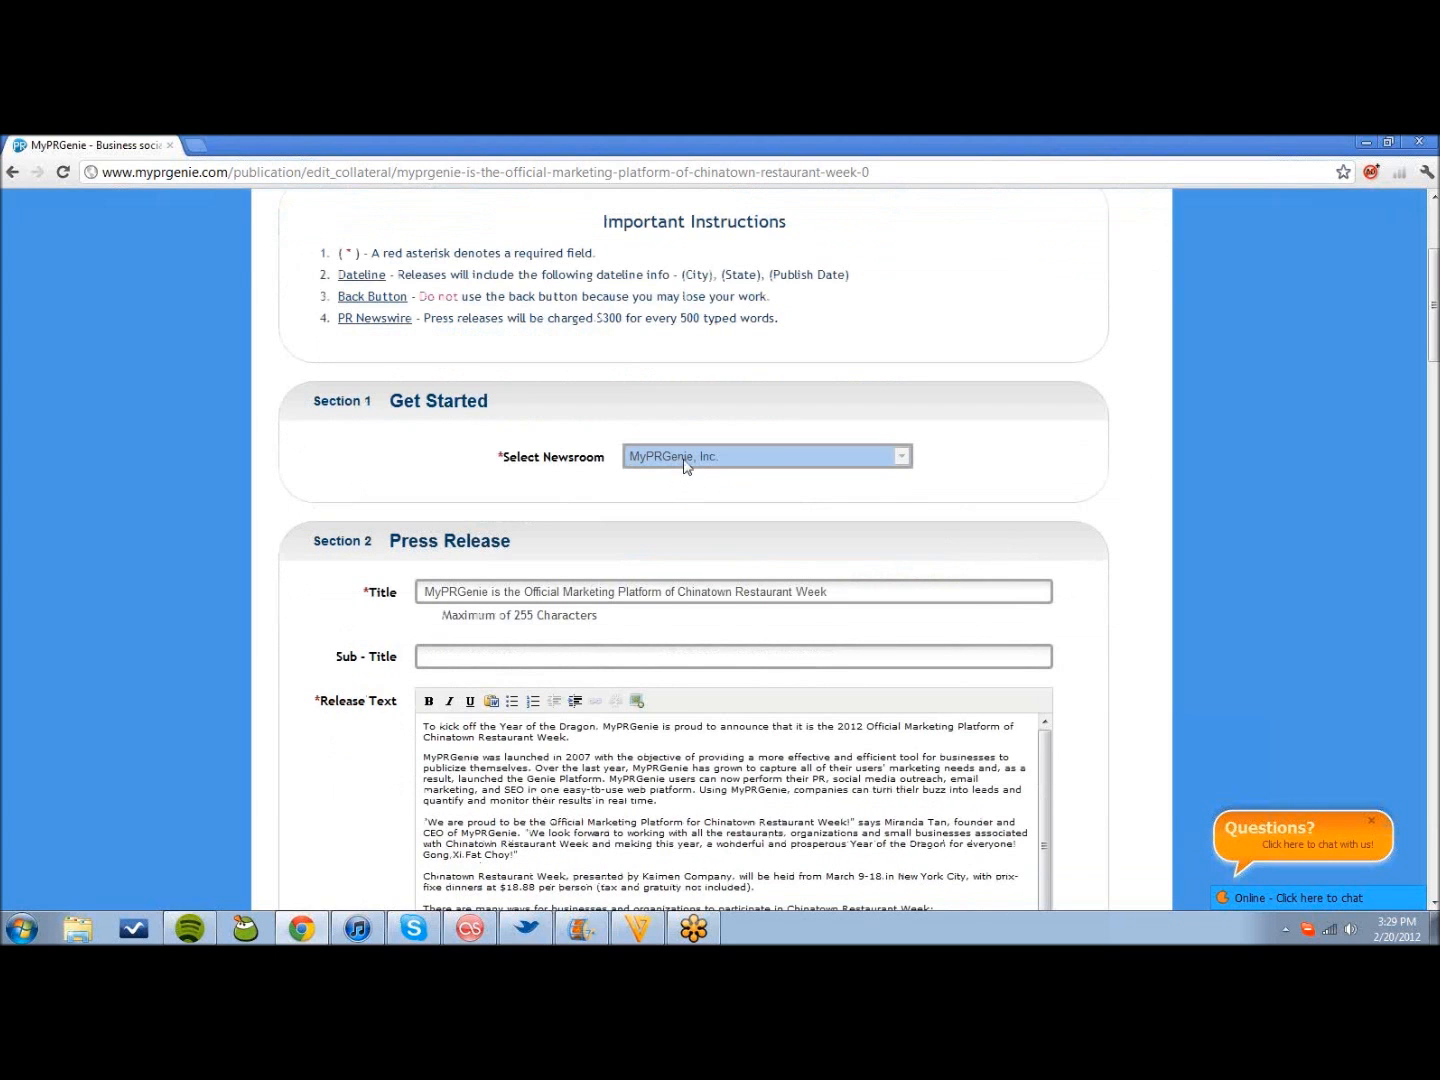
scroll(705, 489, down, 1)
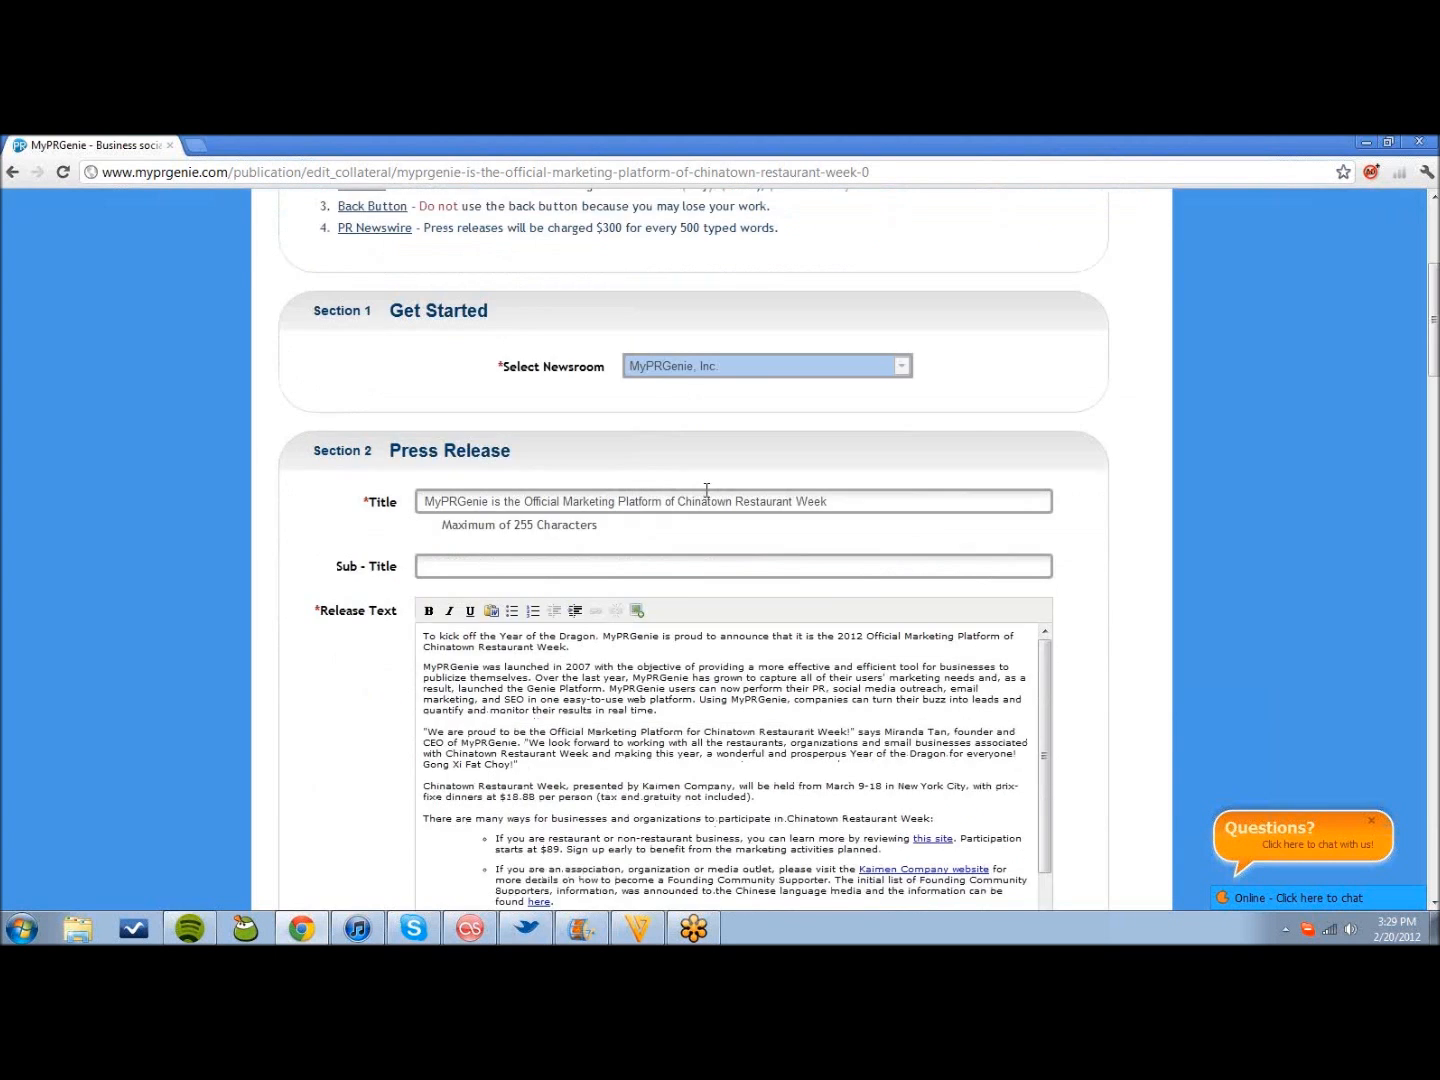
scroll(706, 491, down, 1)
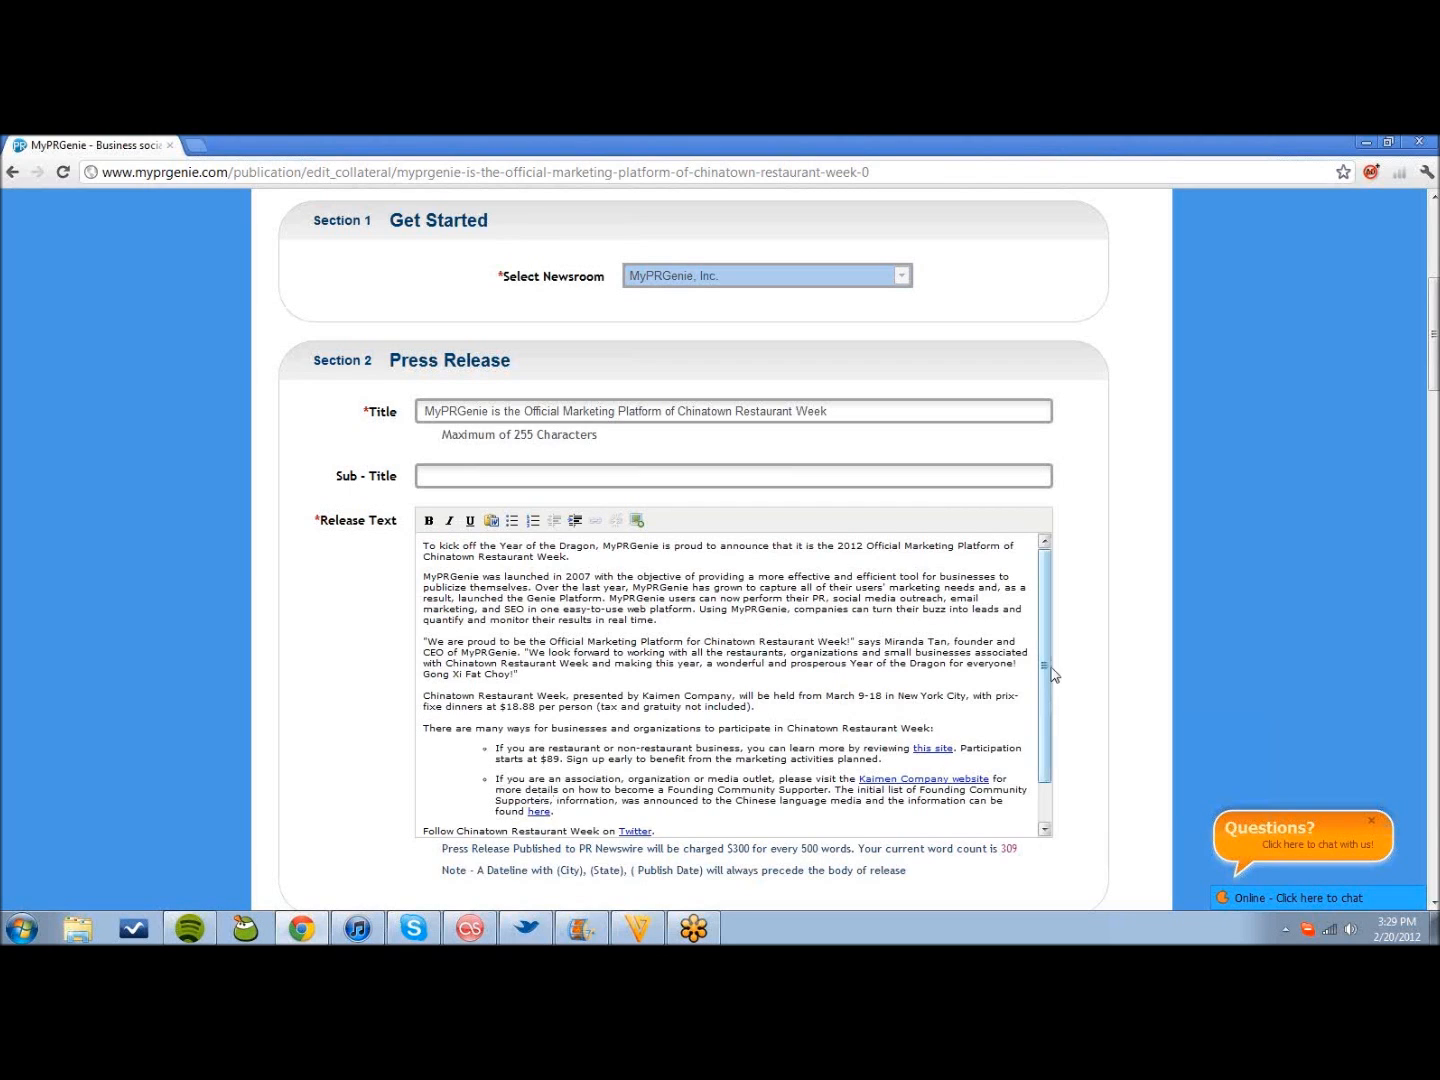
scroll(1045, 699, down, 2)
scroll(1028, 730, up, 3)
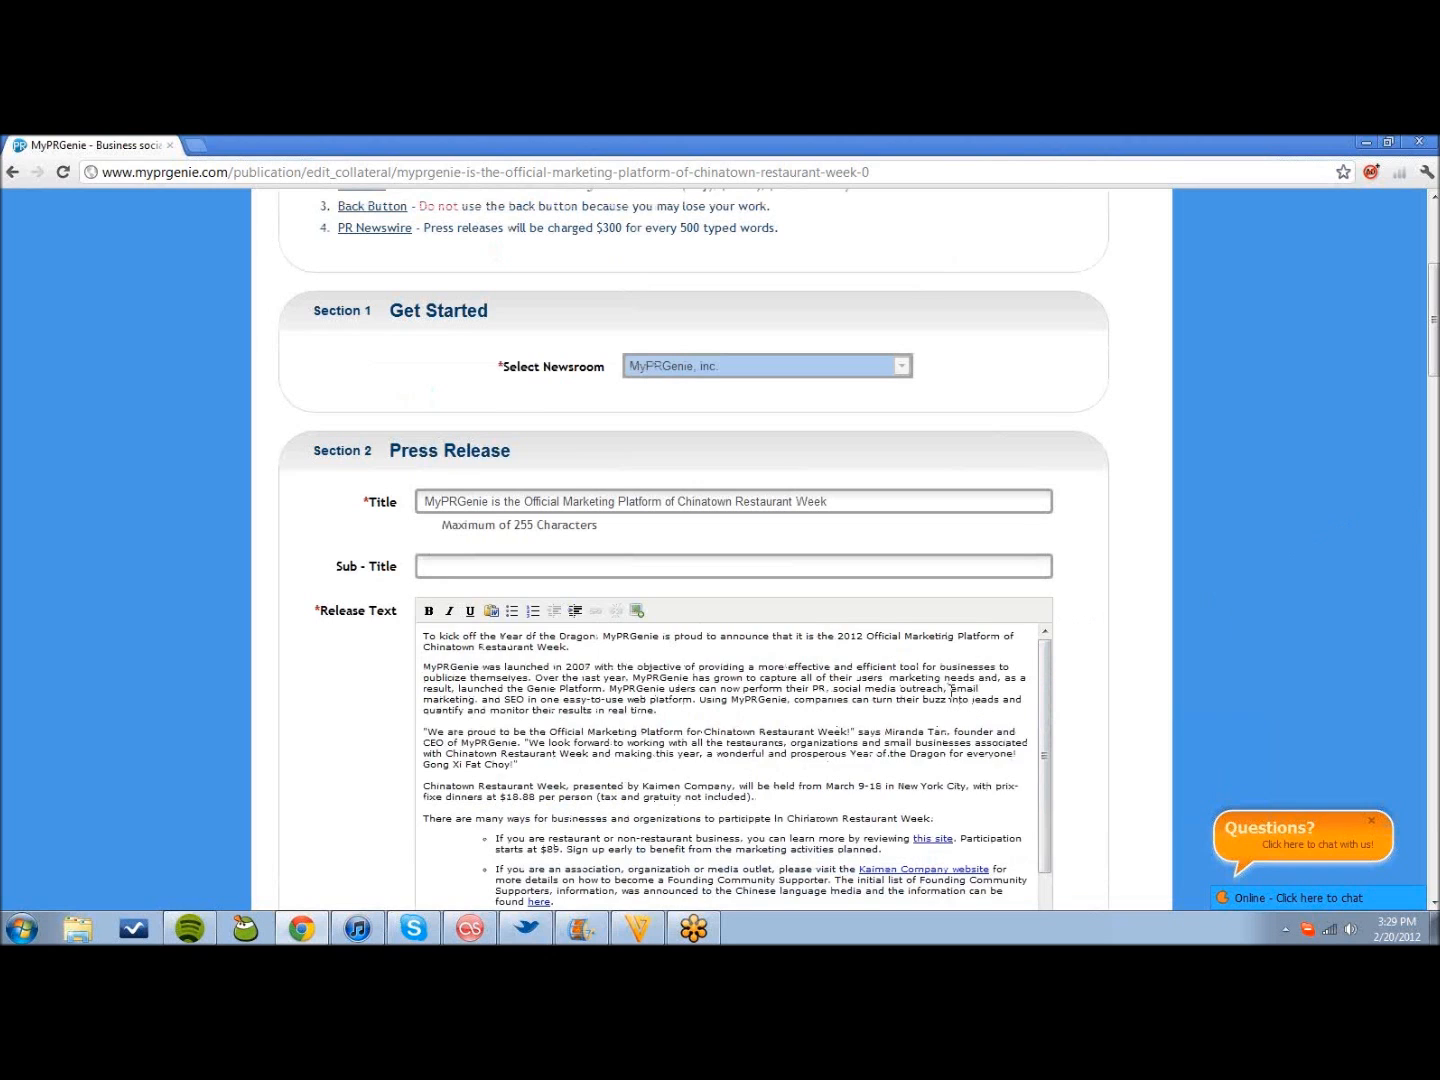
scroll(949, 689, down, 1)
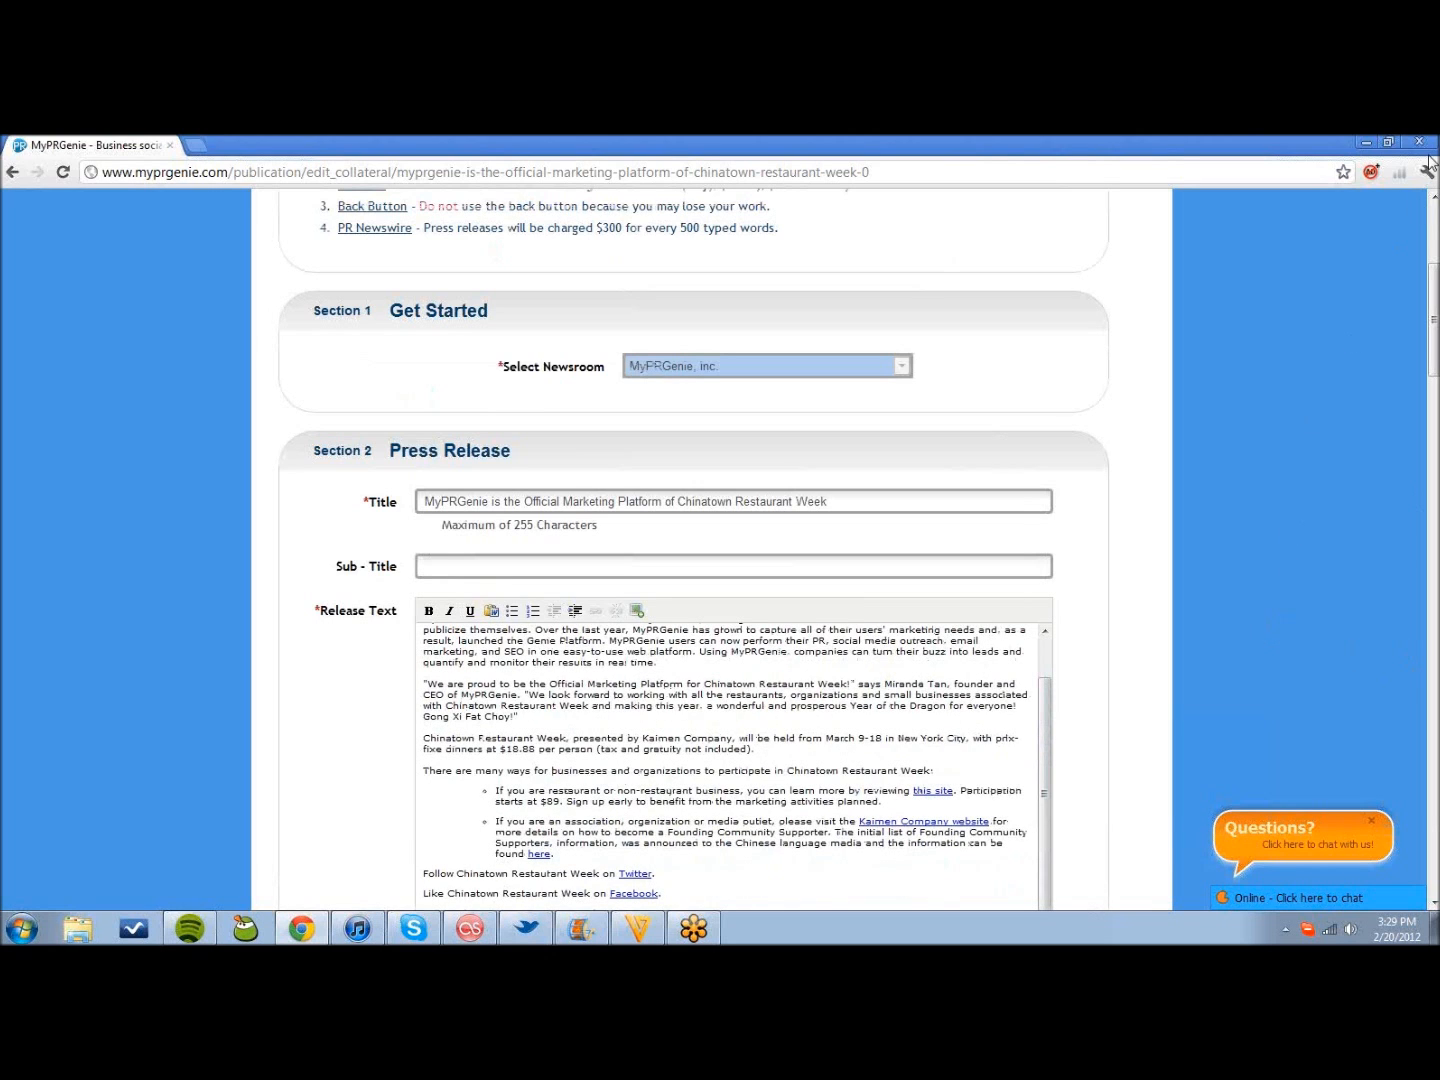
scroll(1120, 566, down, 1)
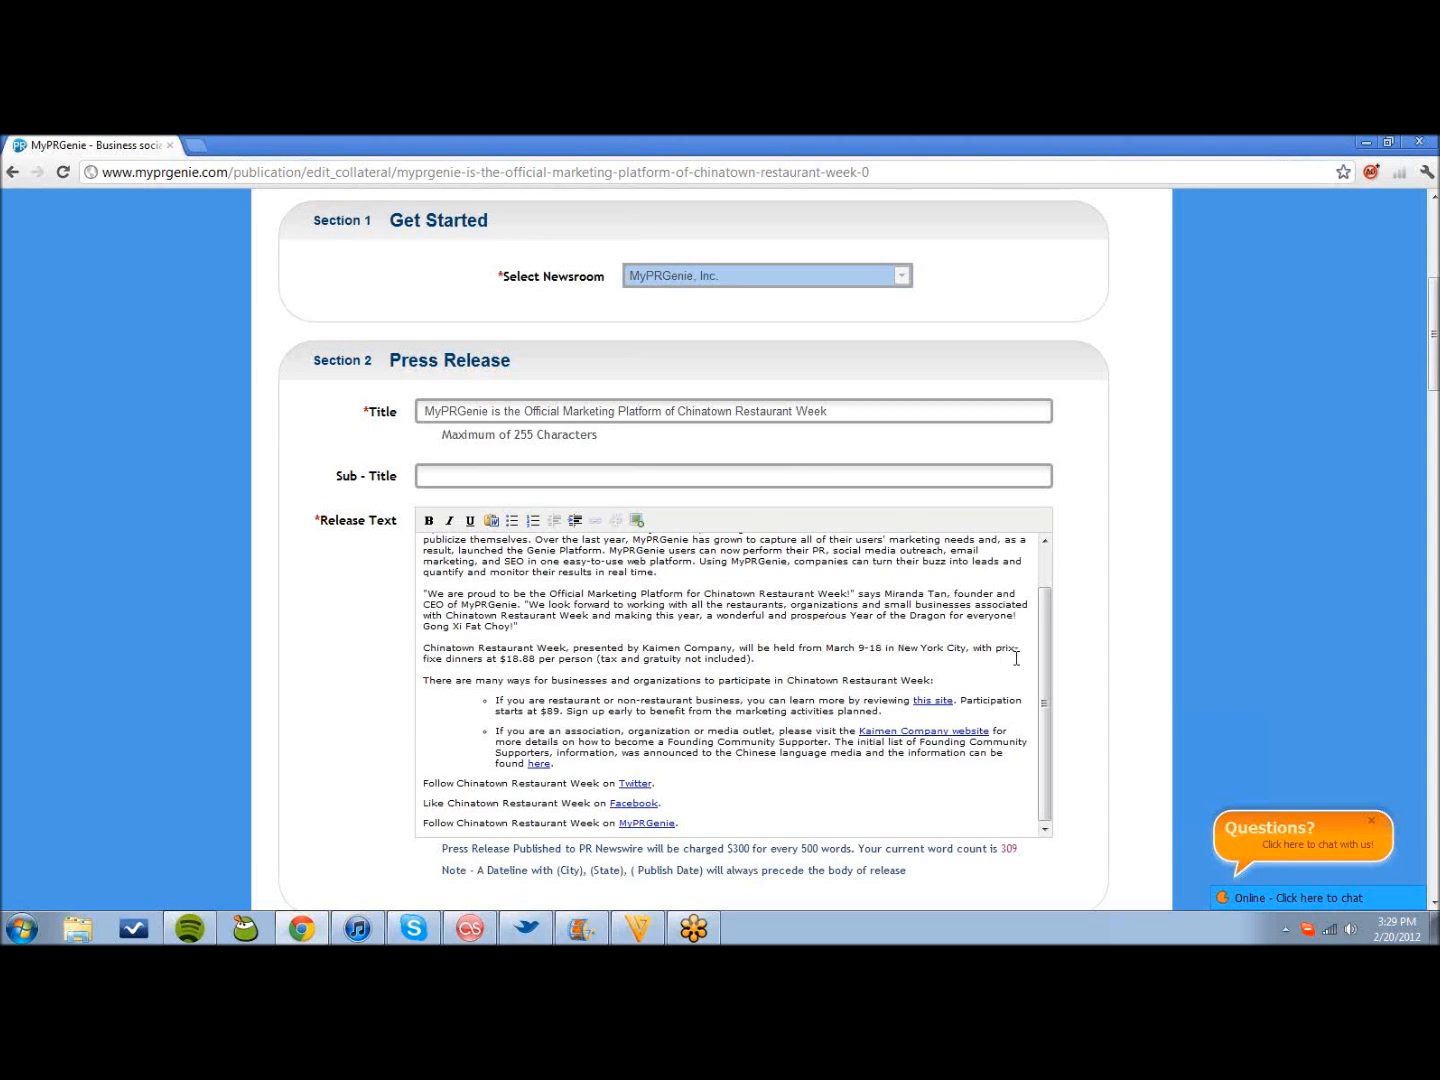
scroll(987, 761, down, 1)
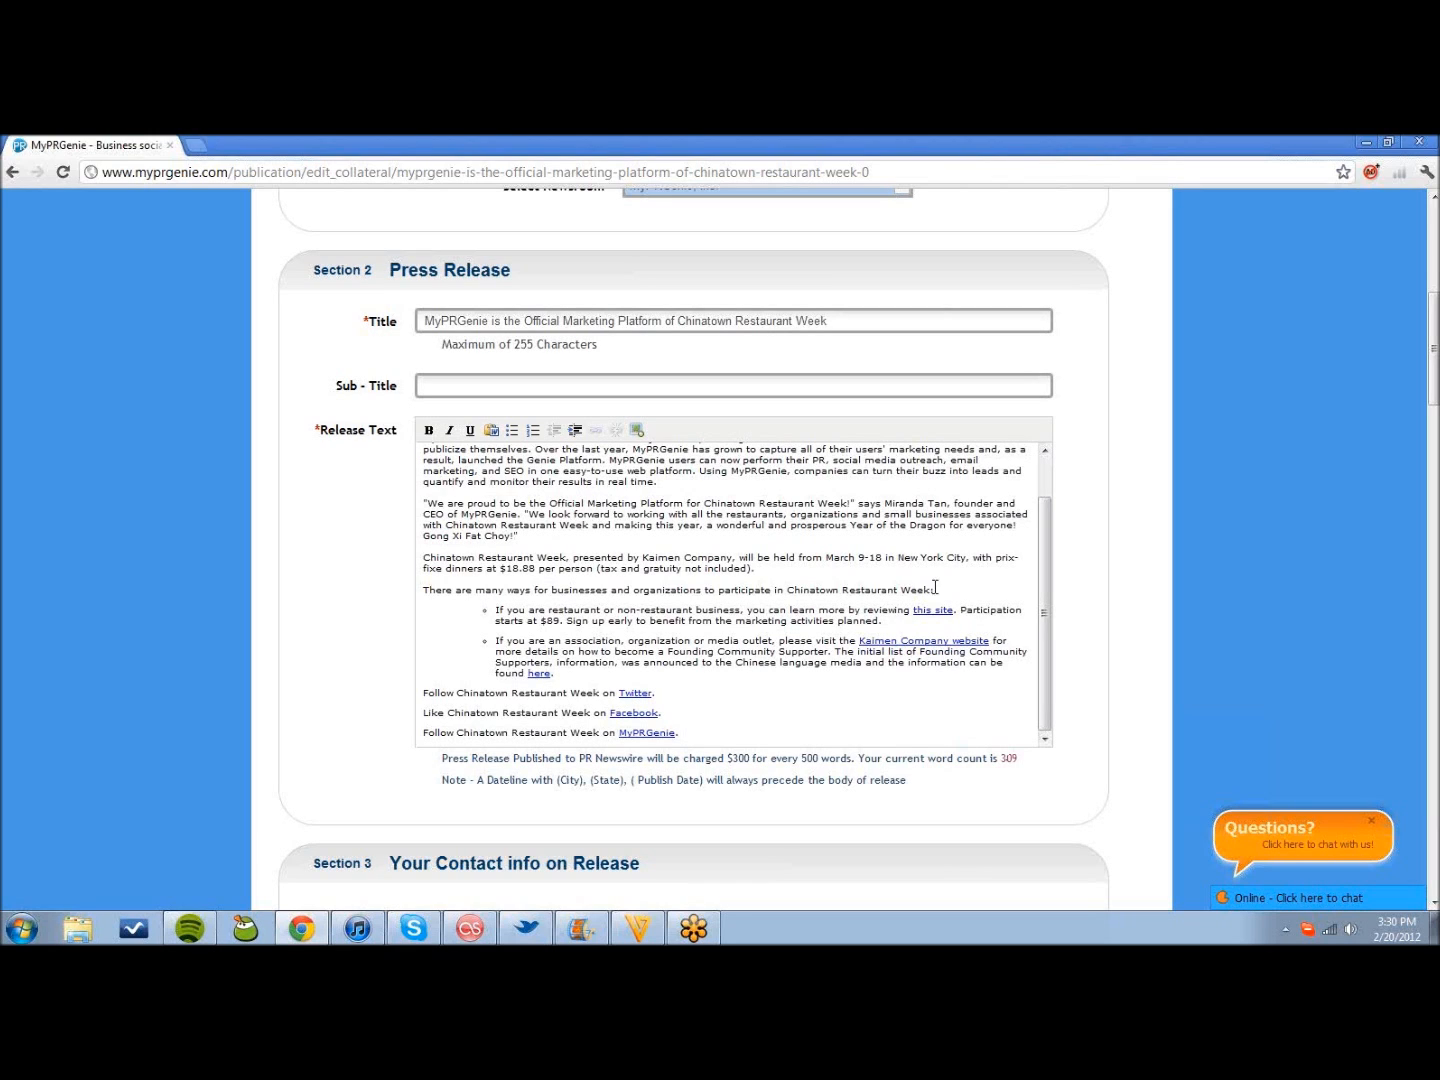
- Add another media contact to the release's contact info and remove it again
scroll(778, 613, down, 5)
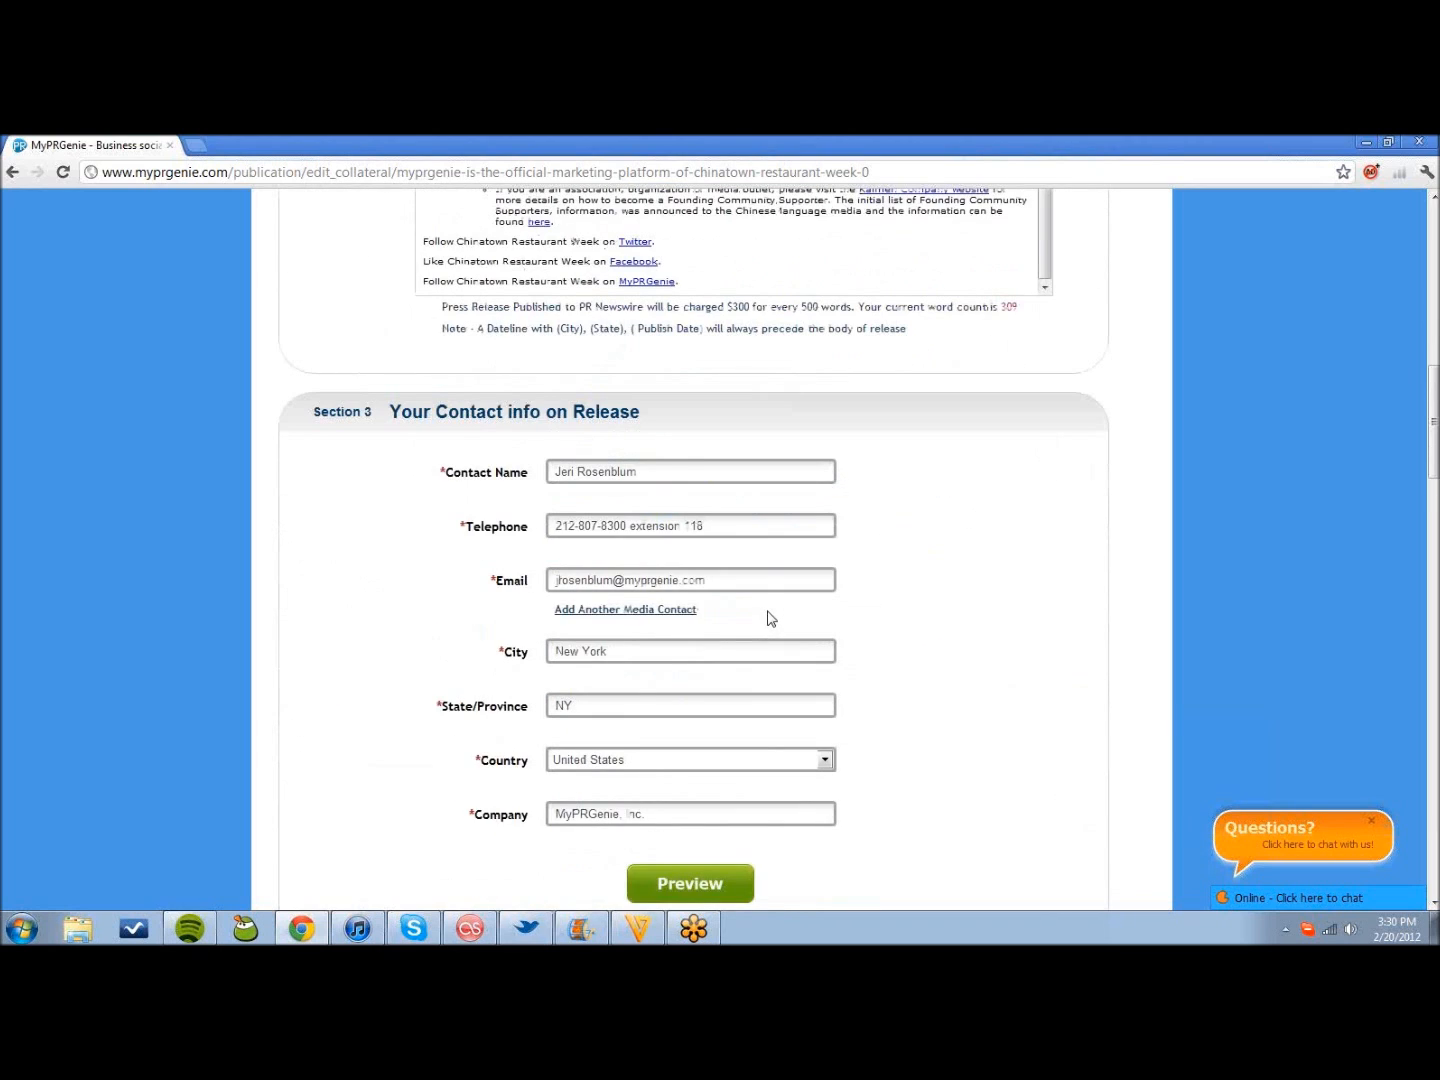
scroll(770, 618, down, 1)
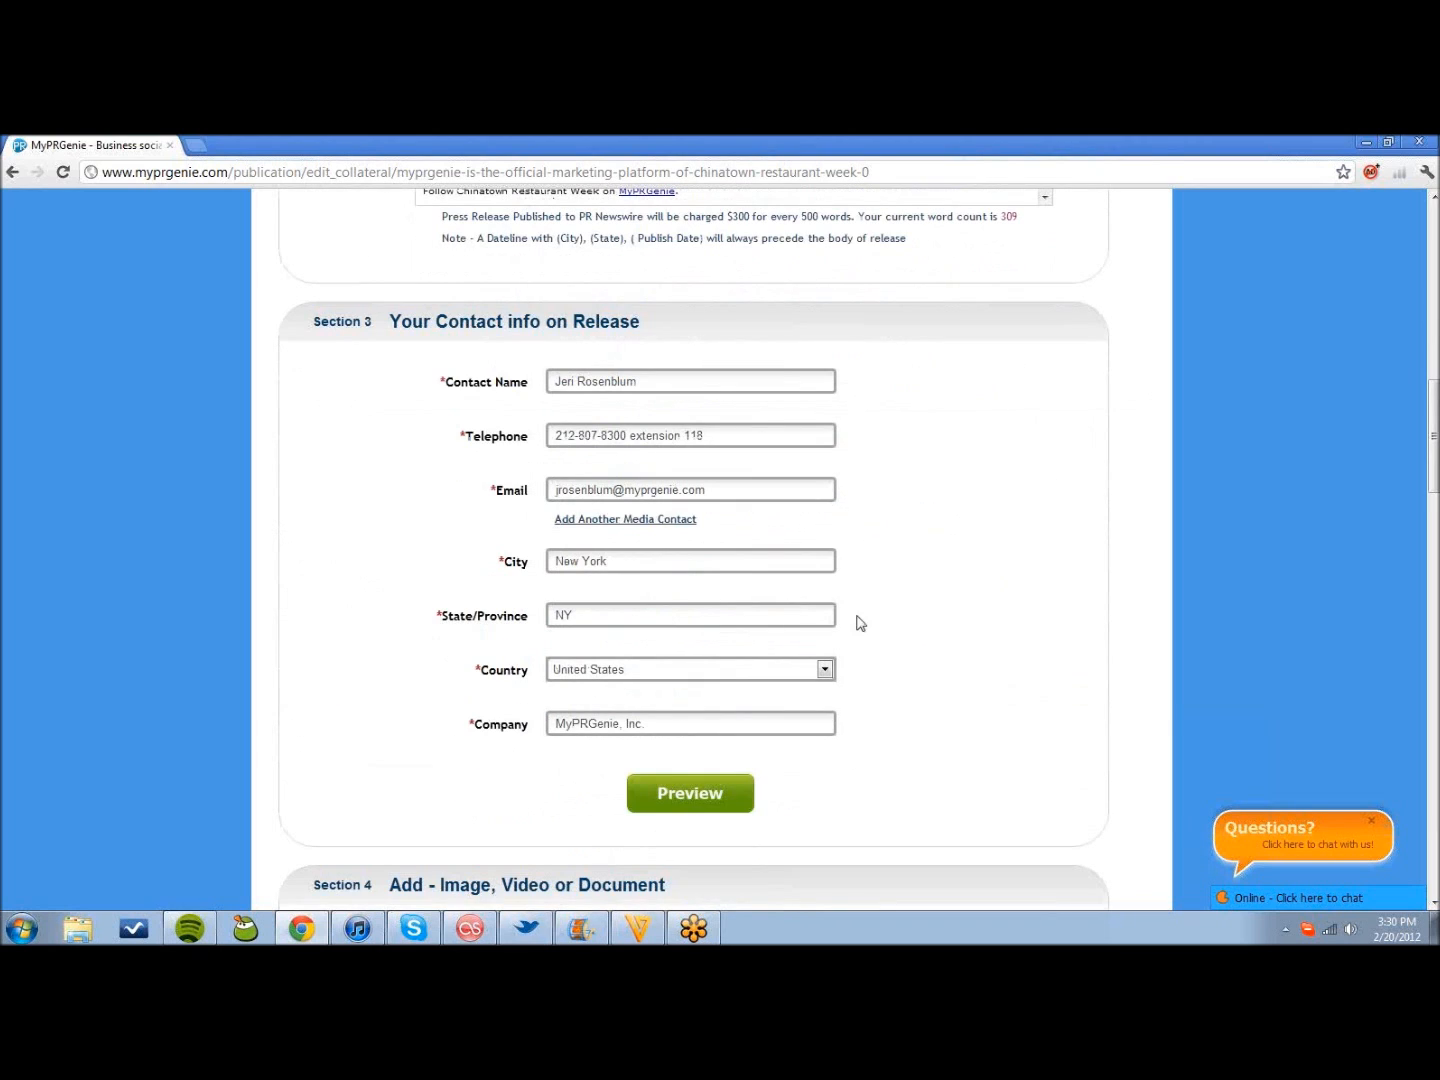
click(656, 520)
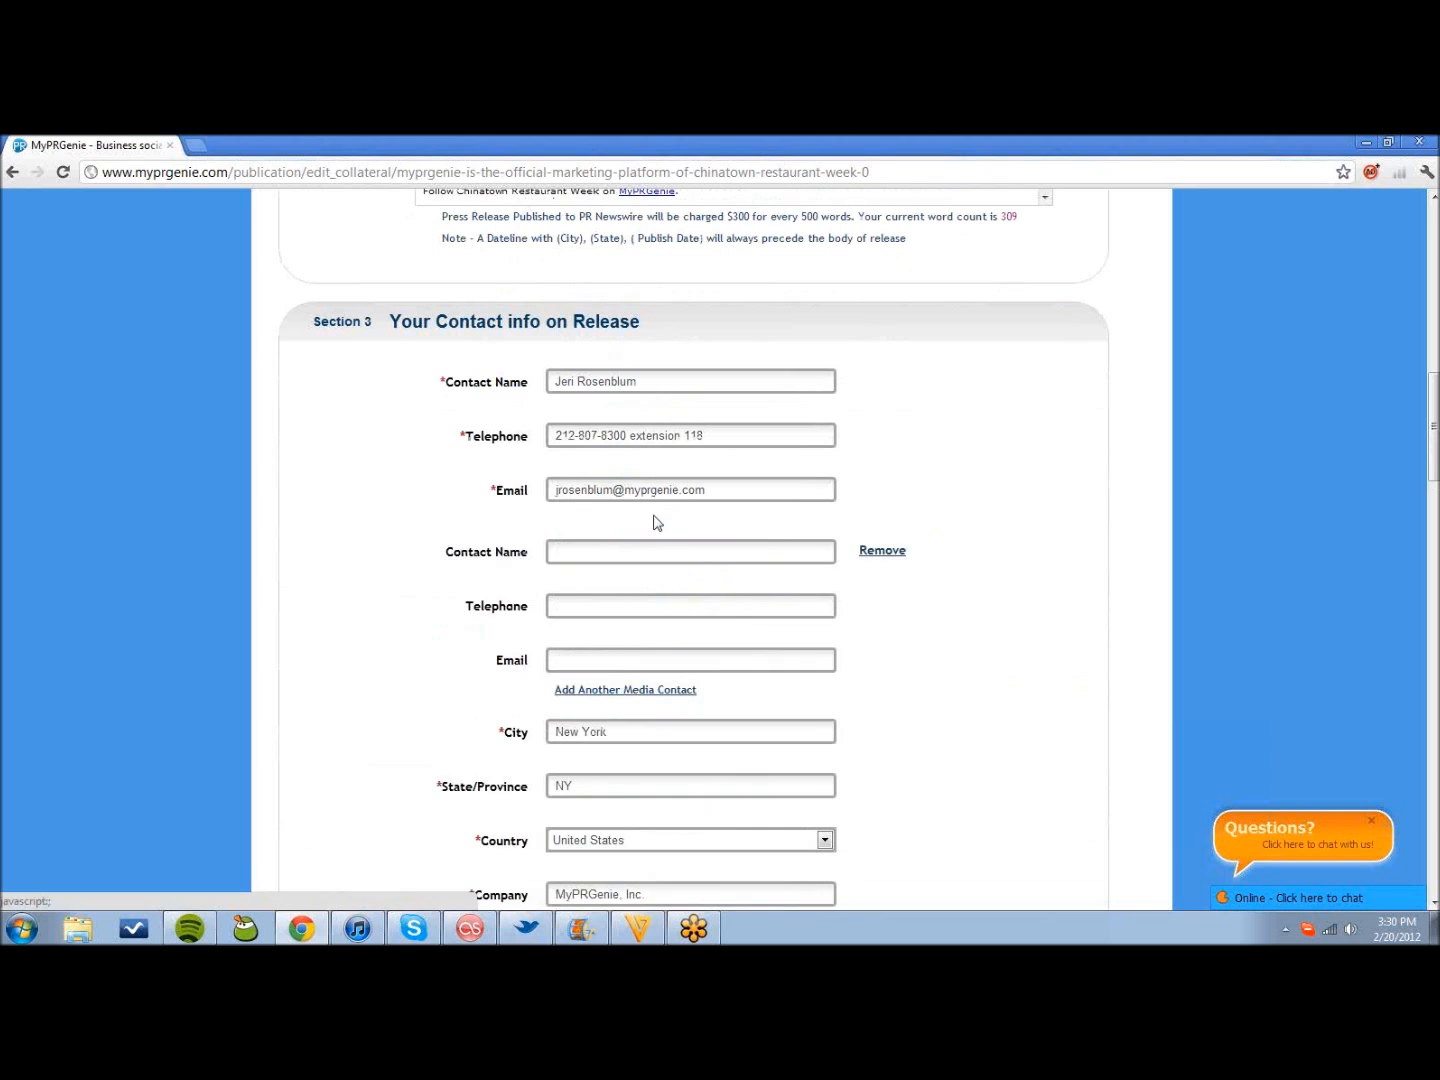
click(888, 553)
scroll(746, 579, down, 1)
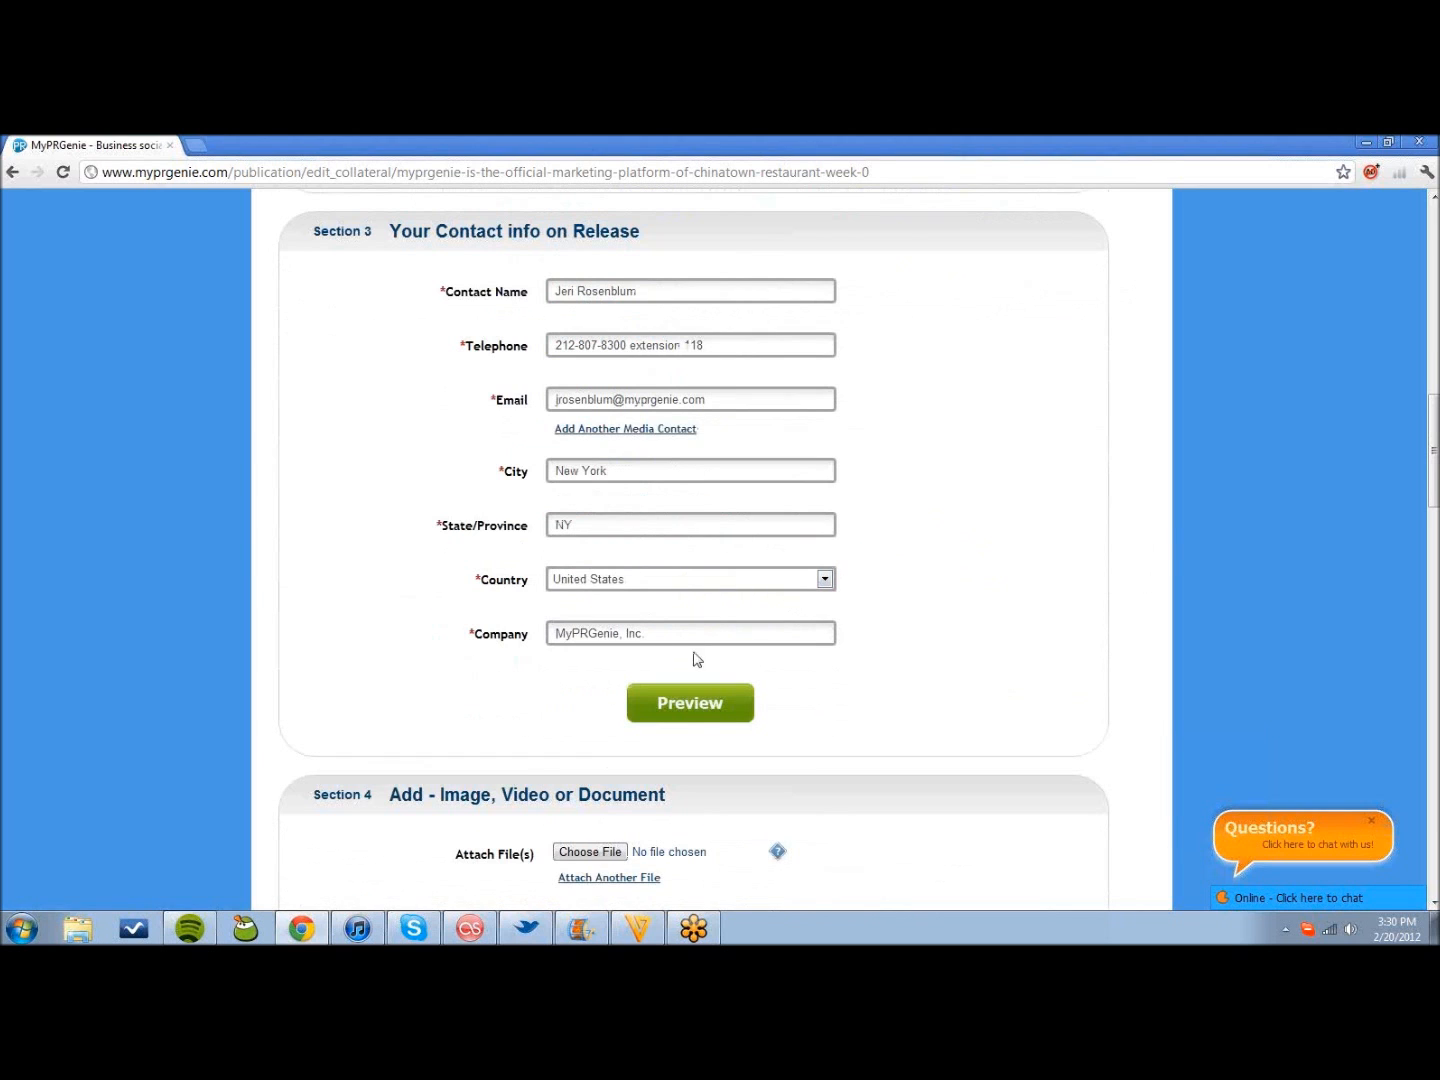
- Preview the release from the contact info section and close the preview
click(690, 706)
click(975, 257)
scroll(720, 640, down, 3)
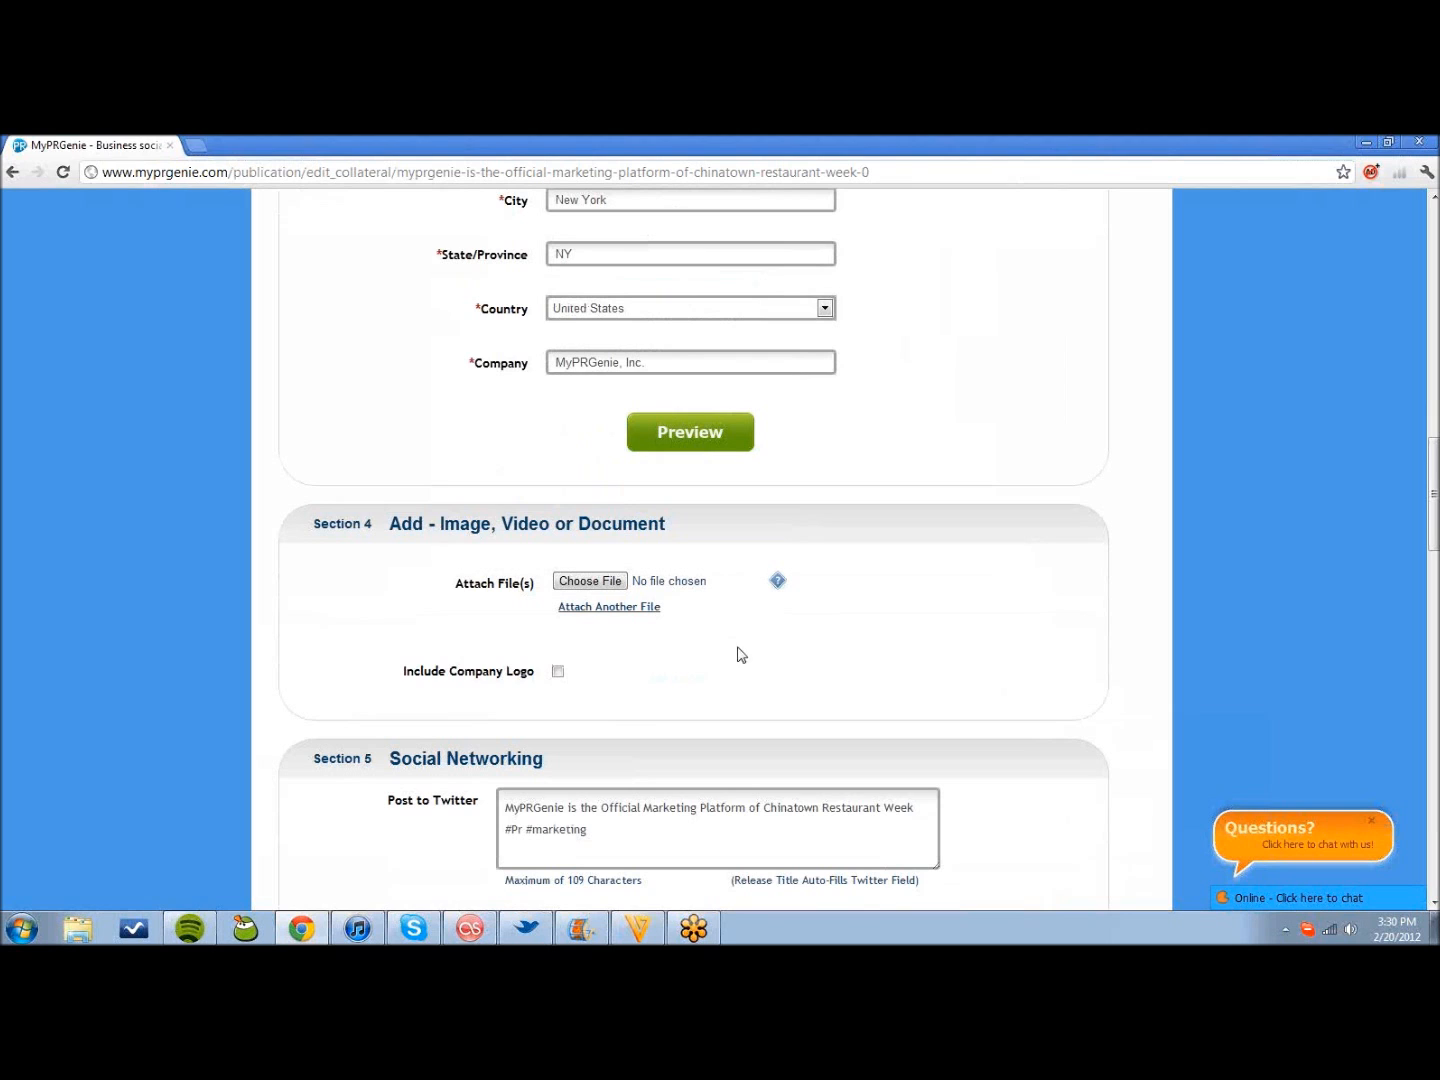
- Open the image uploader of the release text editor and close it without choosing a file
scroll(831, 485, up, 3)
scroll(830, 482, up, 6)
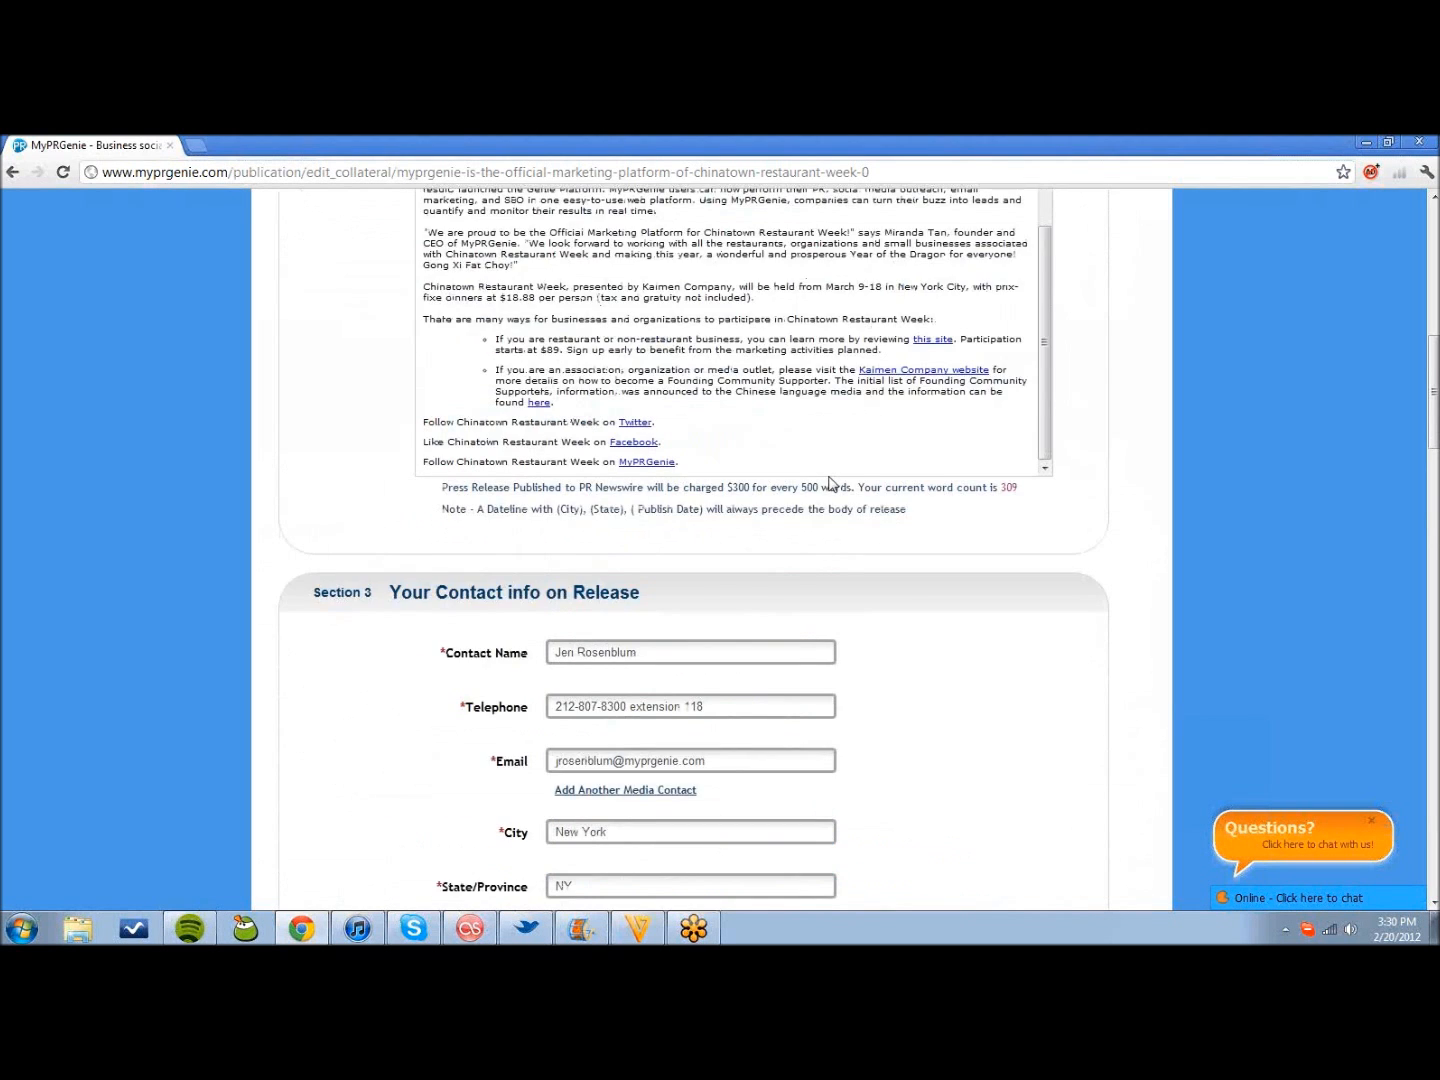
click(636, 341)
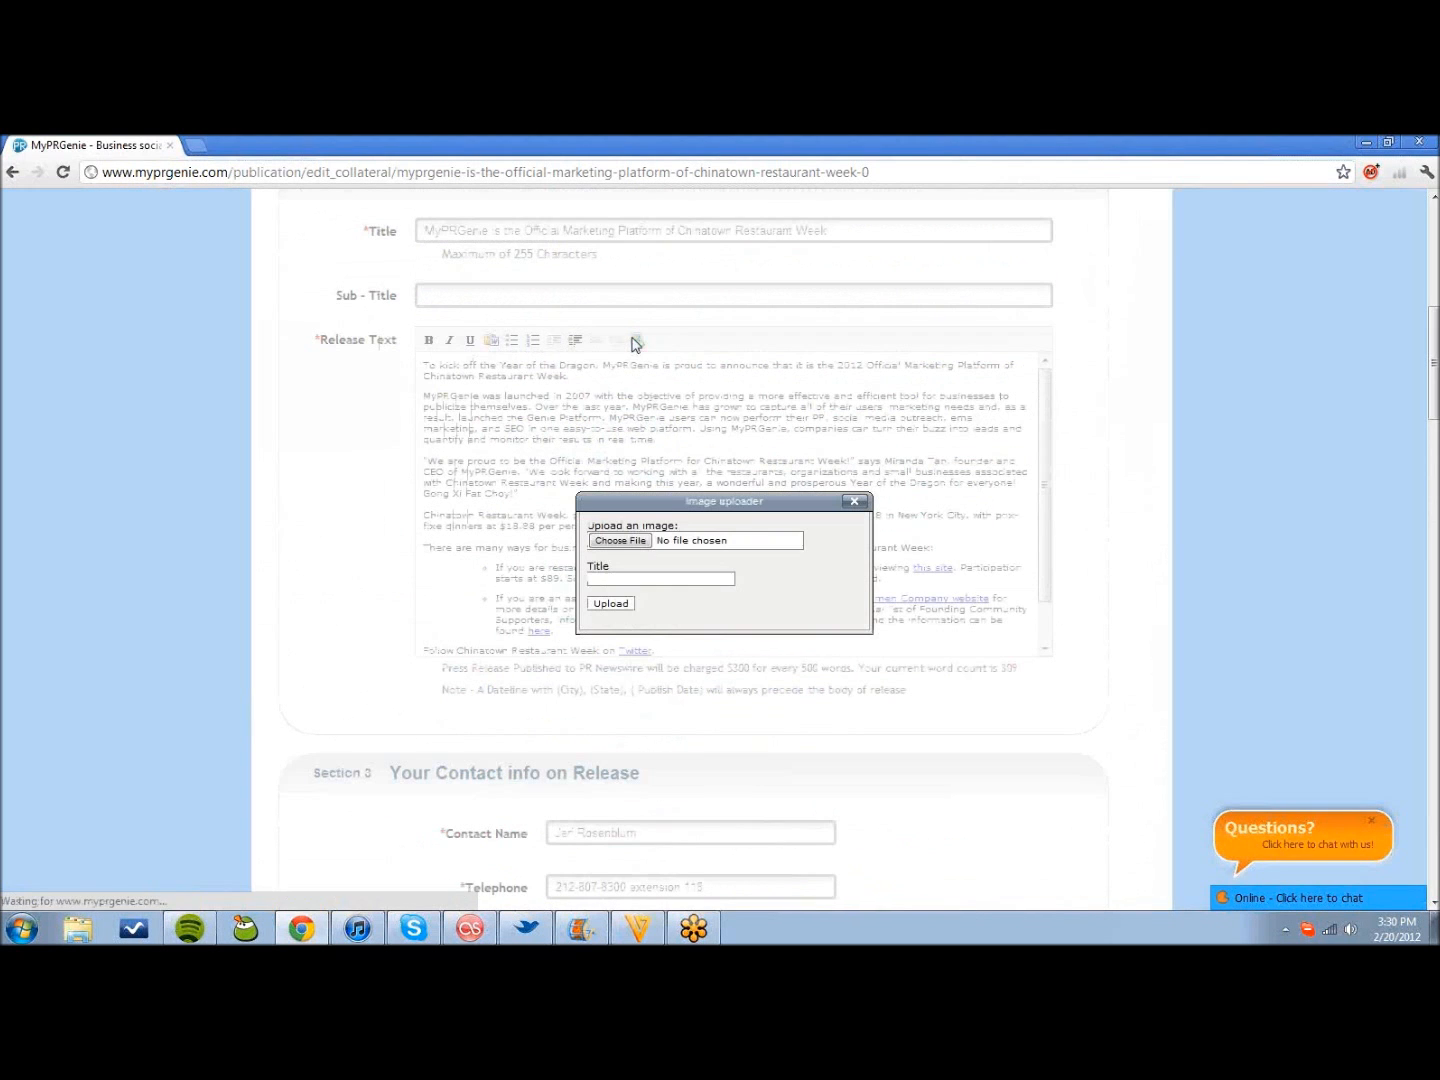
click(856, 502)
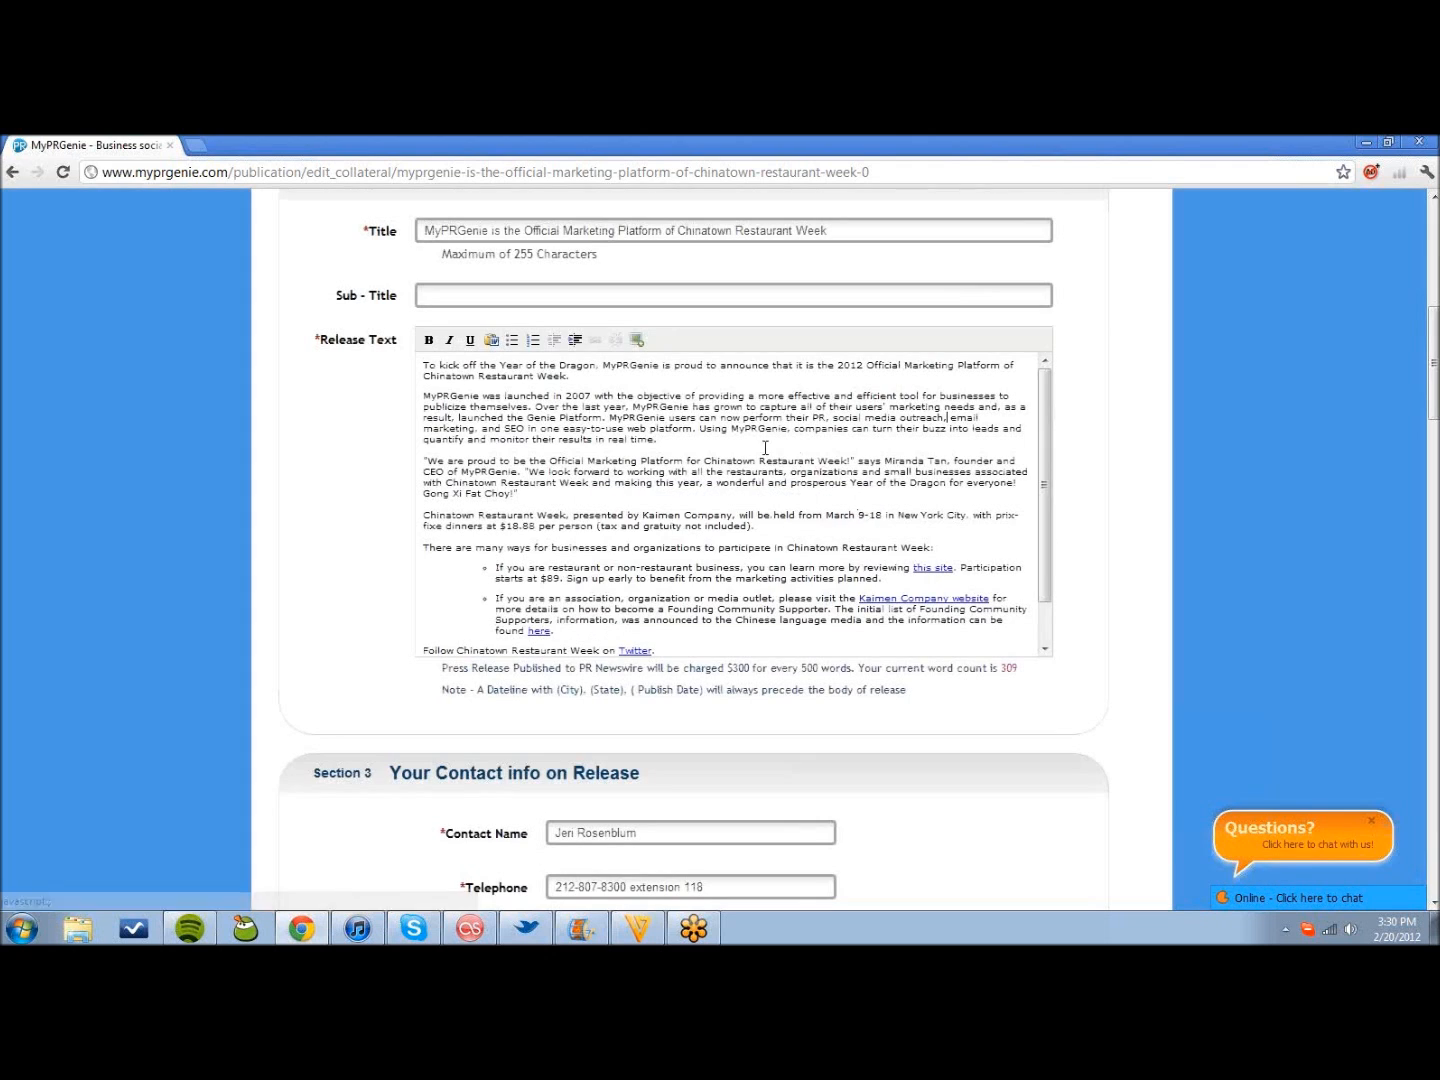
- Check the file attachment help in the image, video or document section and include the company logo
scroll(1000, 600, down, 6)
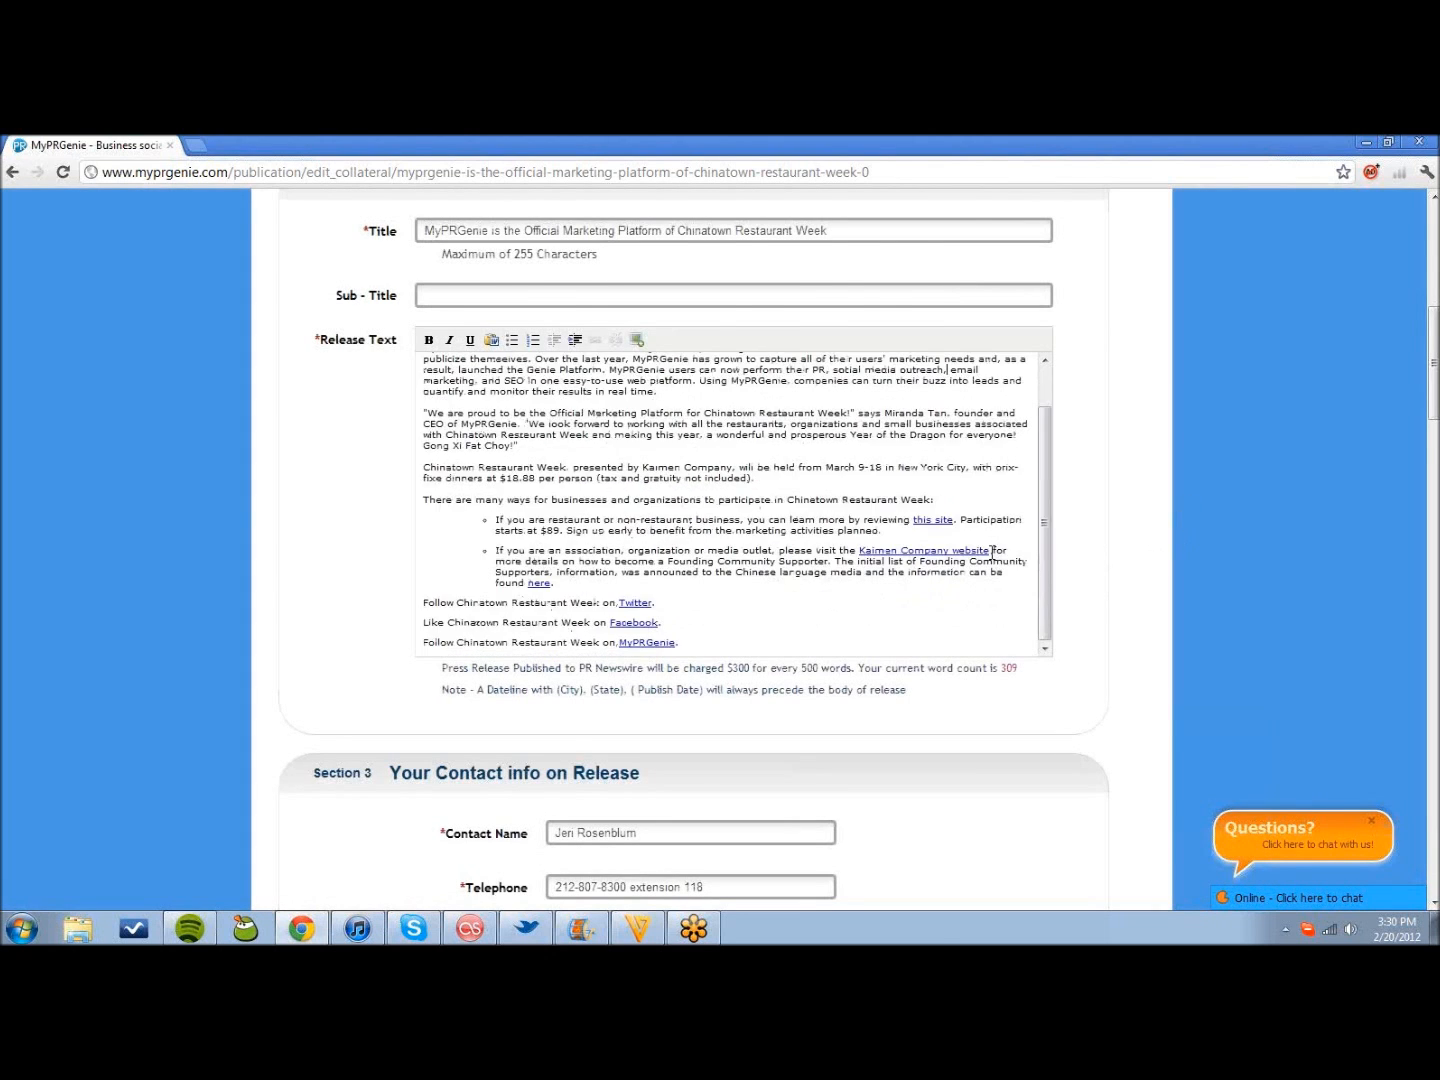
scroll(992, 615, down, 3)
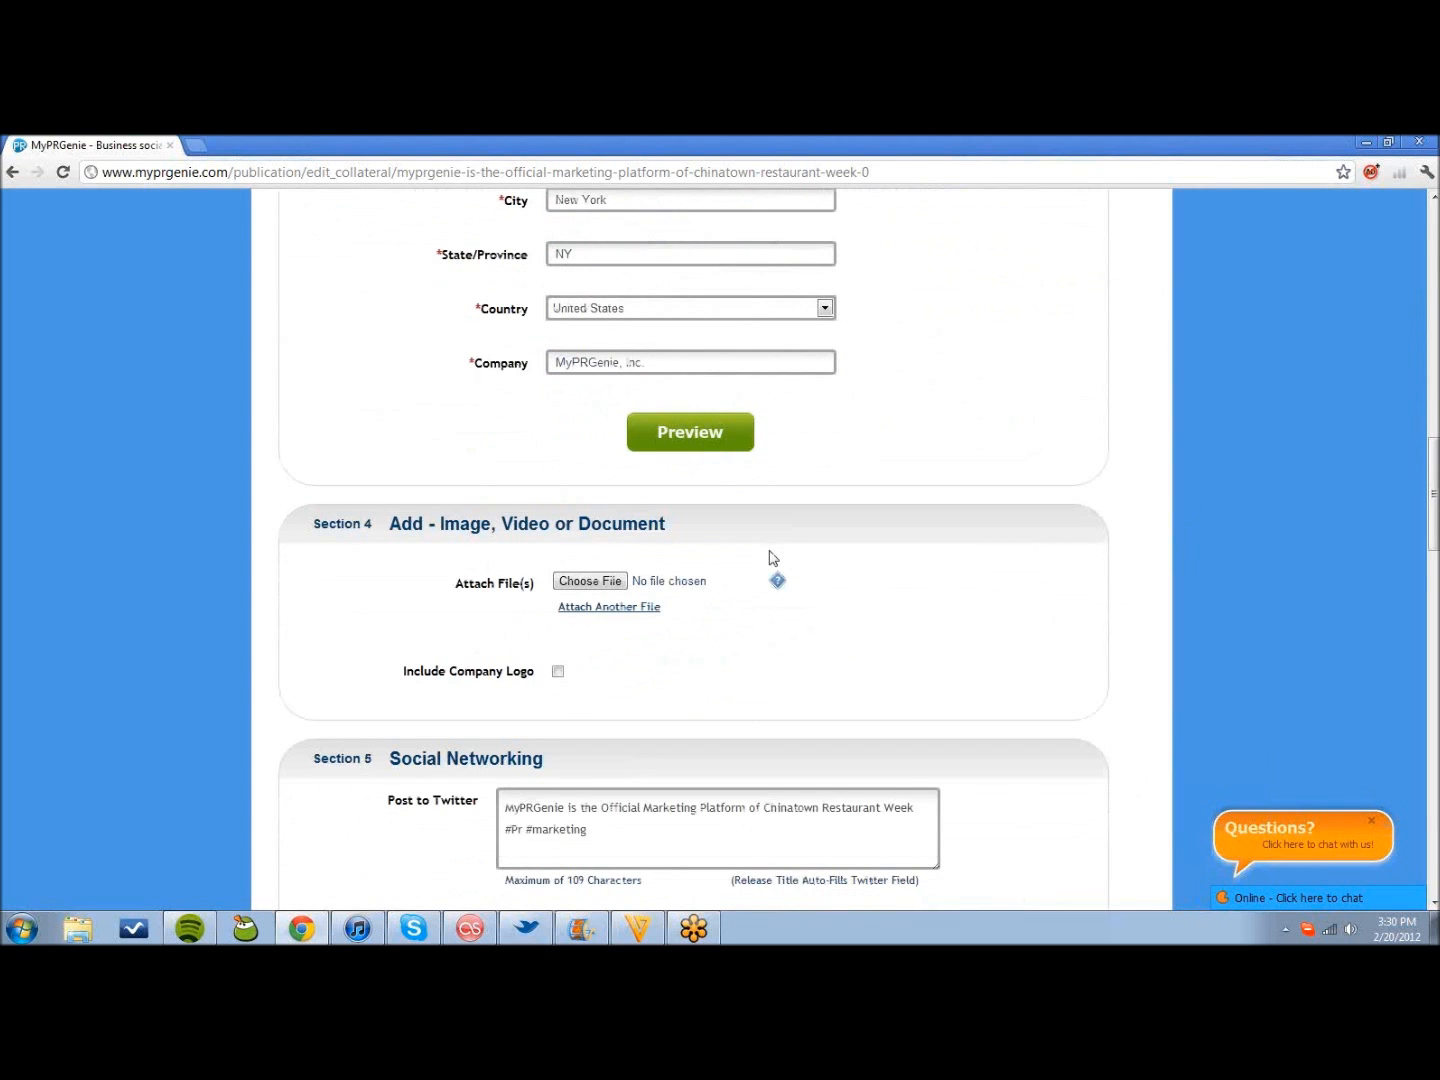
mouse_move(779, 583)
scroll(735, 600, down, 2)
click(559, 492)
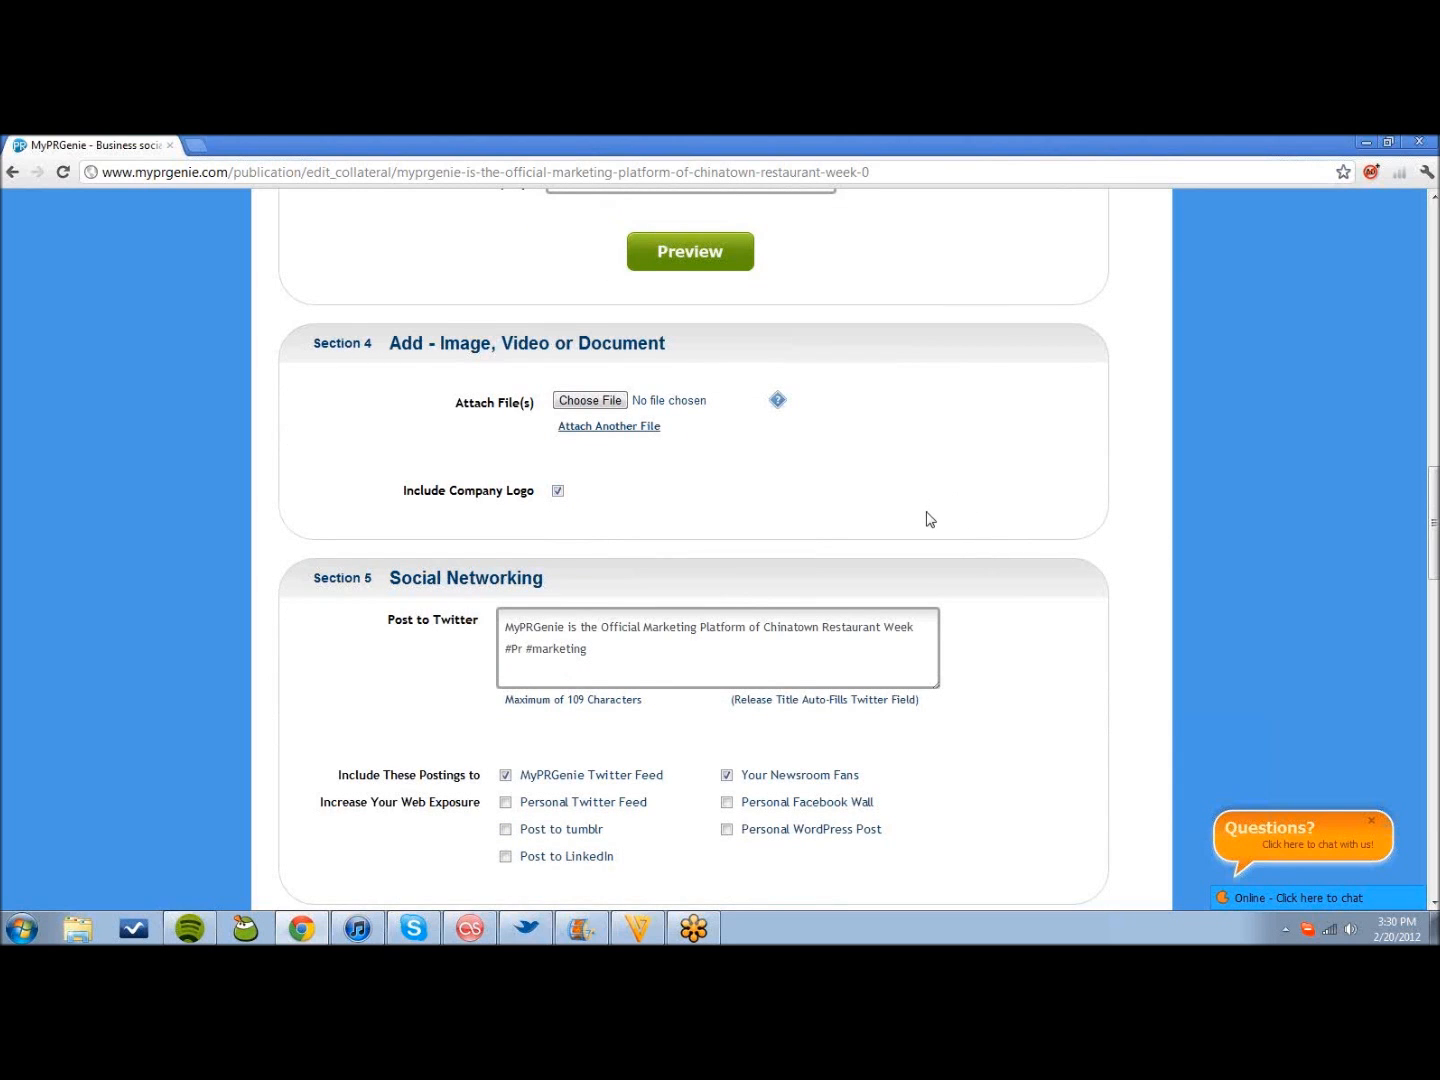
- Examine the Twitter post text in the Social Networking section and highlight its #Pr #marketing hashtags
scroll(931, 521, down, 2)
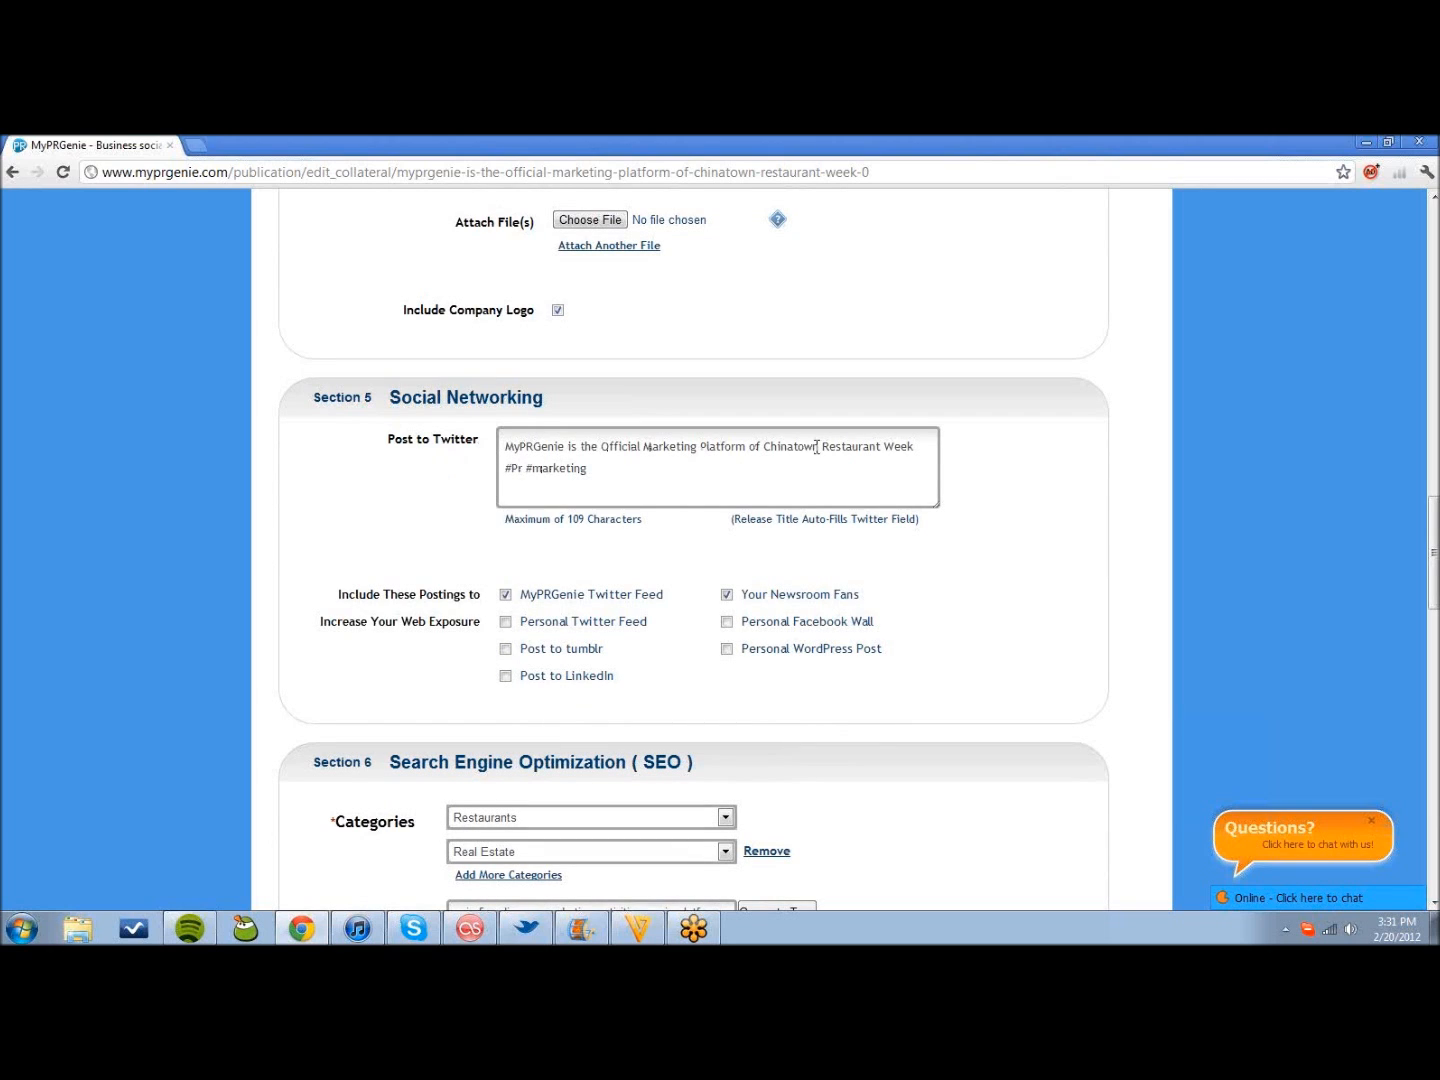
drag(916, 452, 787, 453)
click(765, 460)
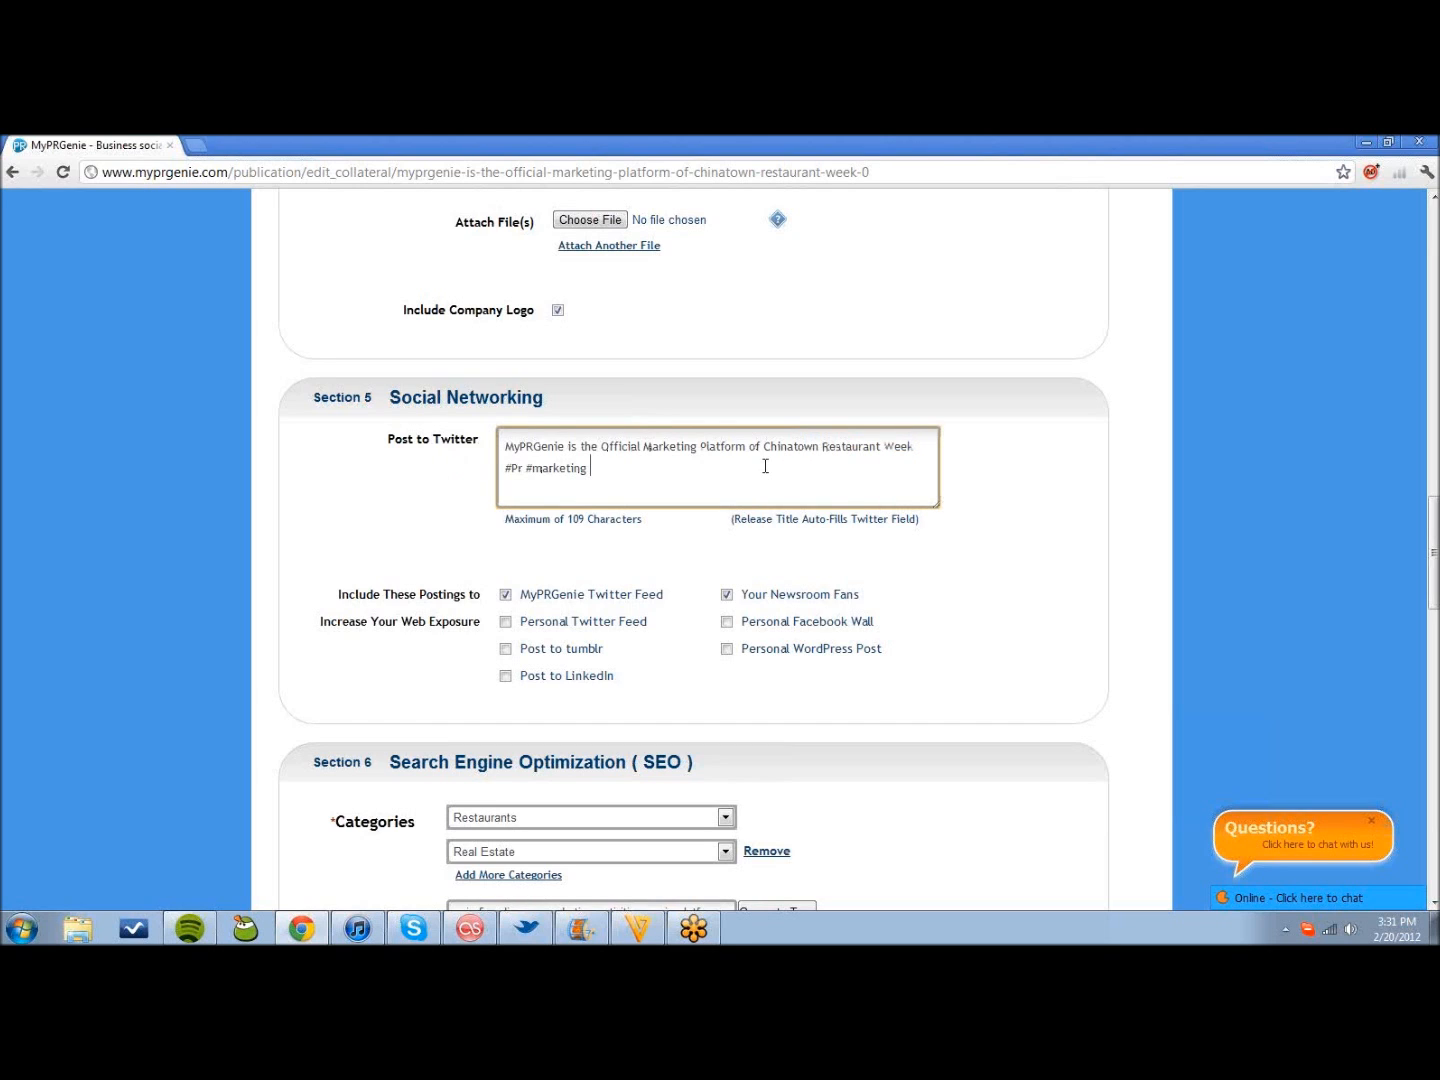
drag(596, 476, 503, 470)
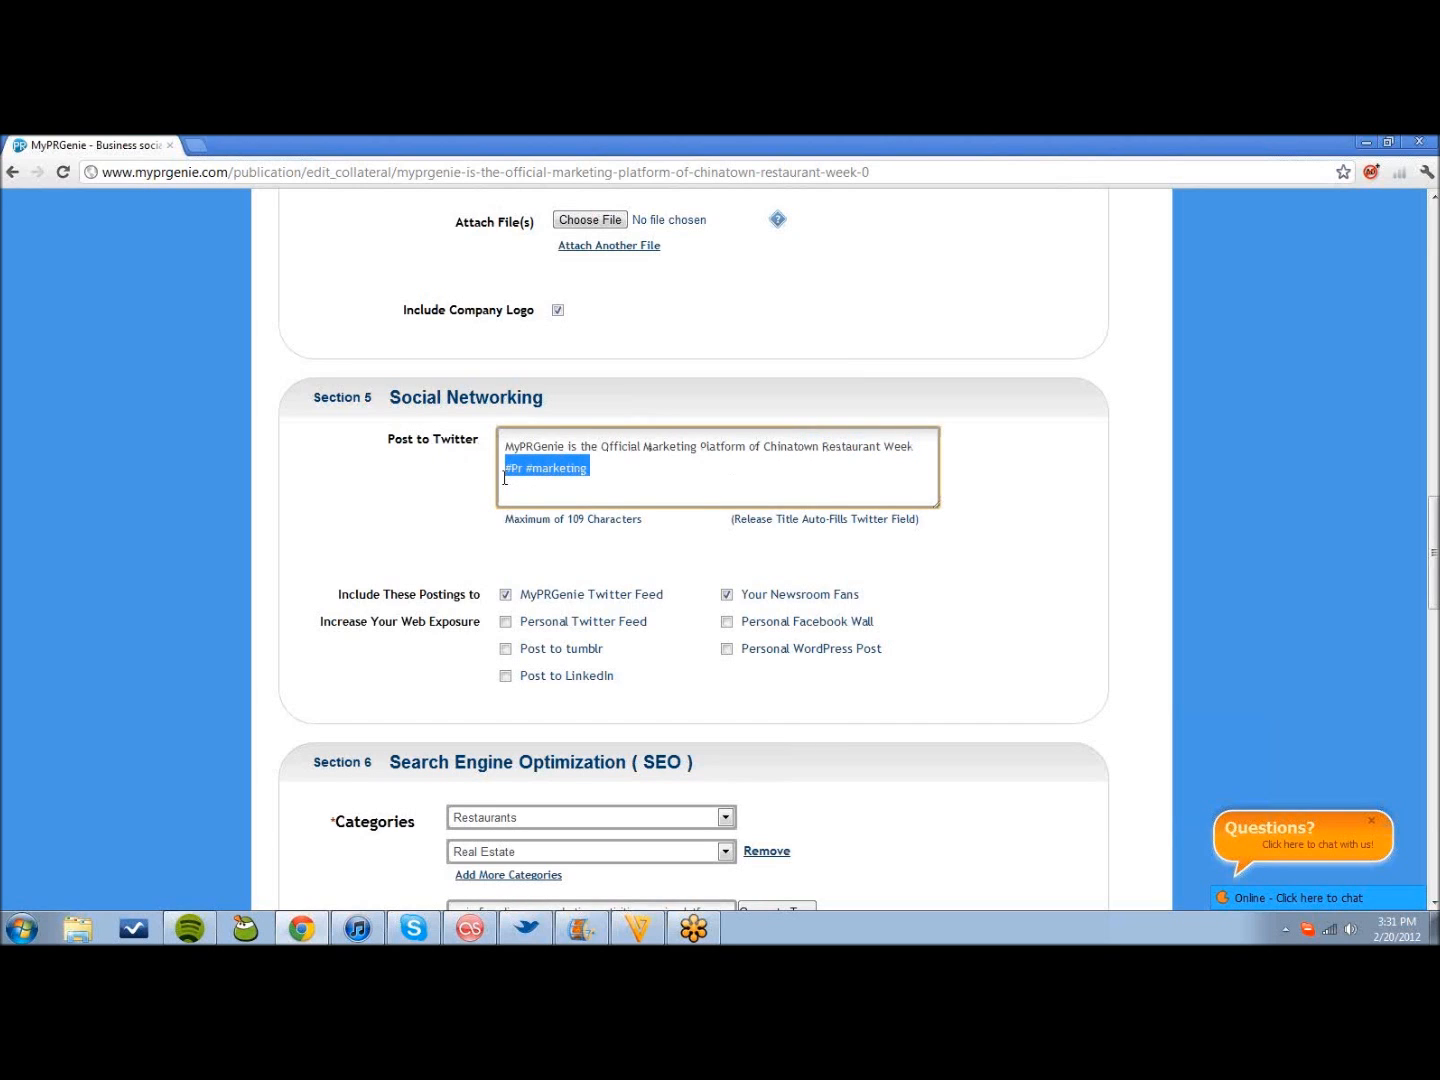
click(617, 515)
- Enable posting the release to LinkedIn and close the LinkedIn pop-up window
scroll(624, 526, down, 1)
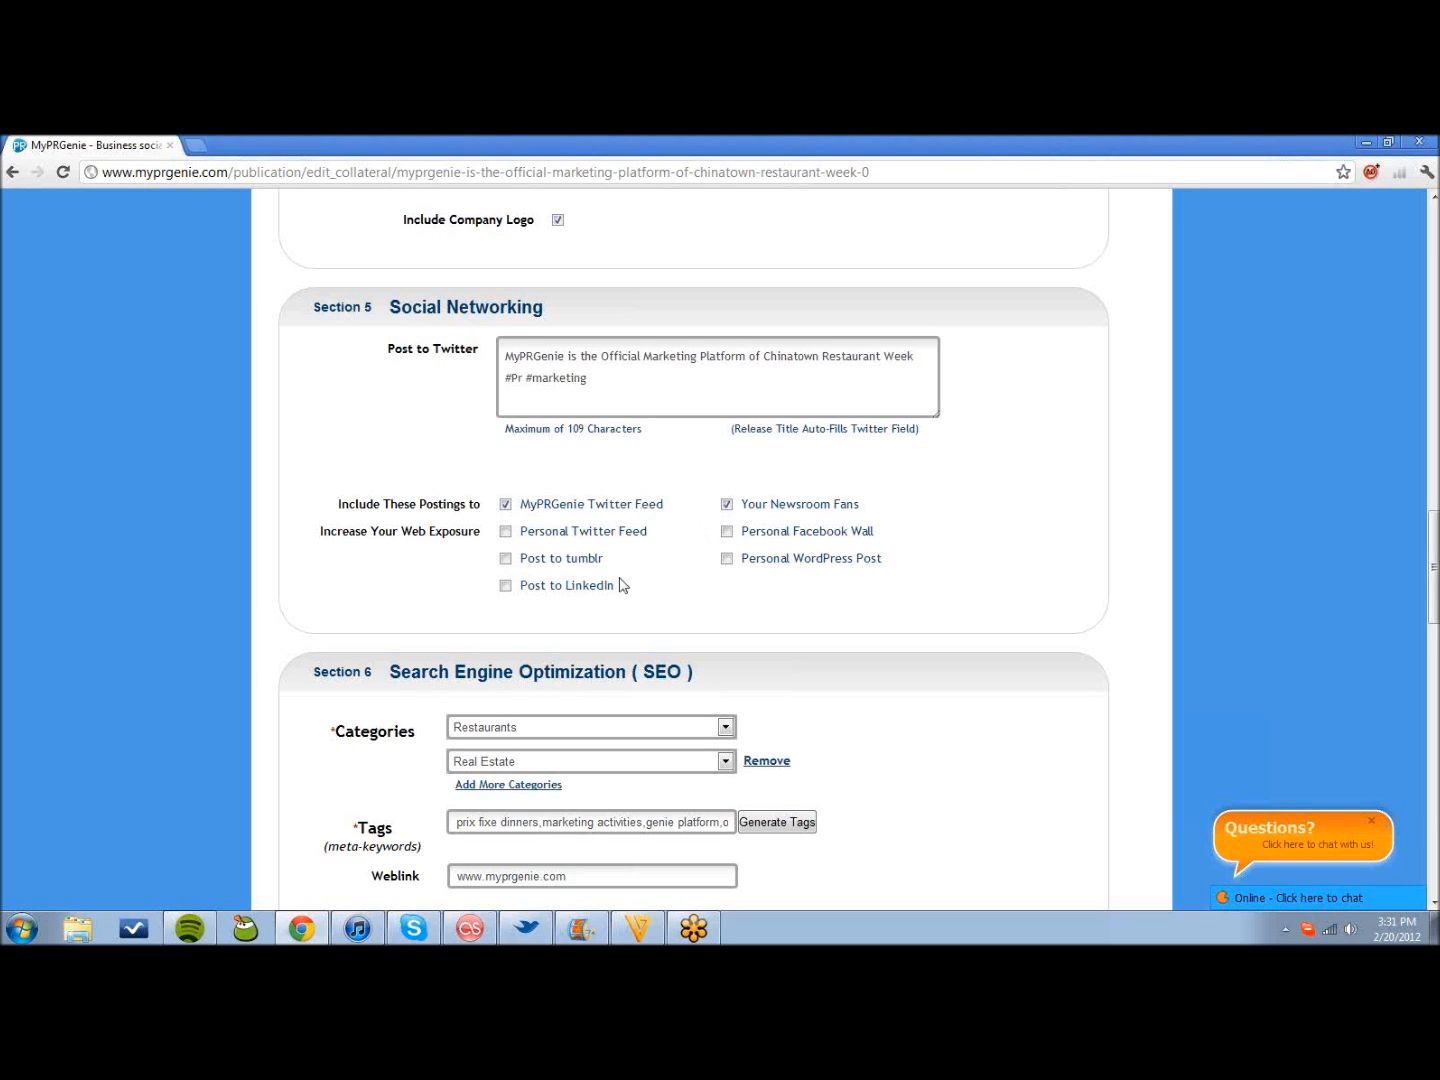
scroll(582, 569, down, 1)
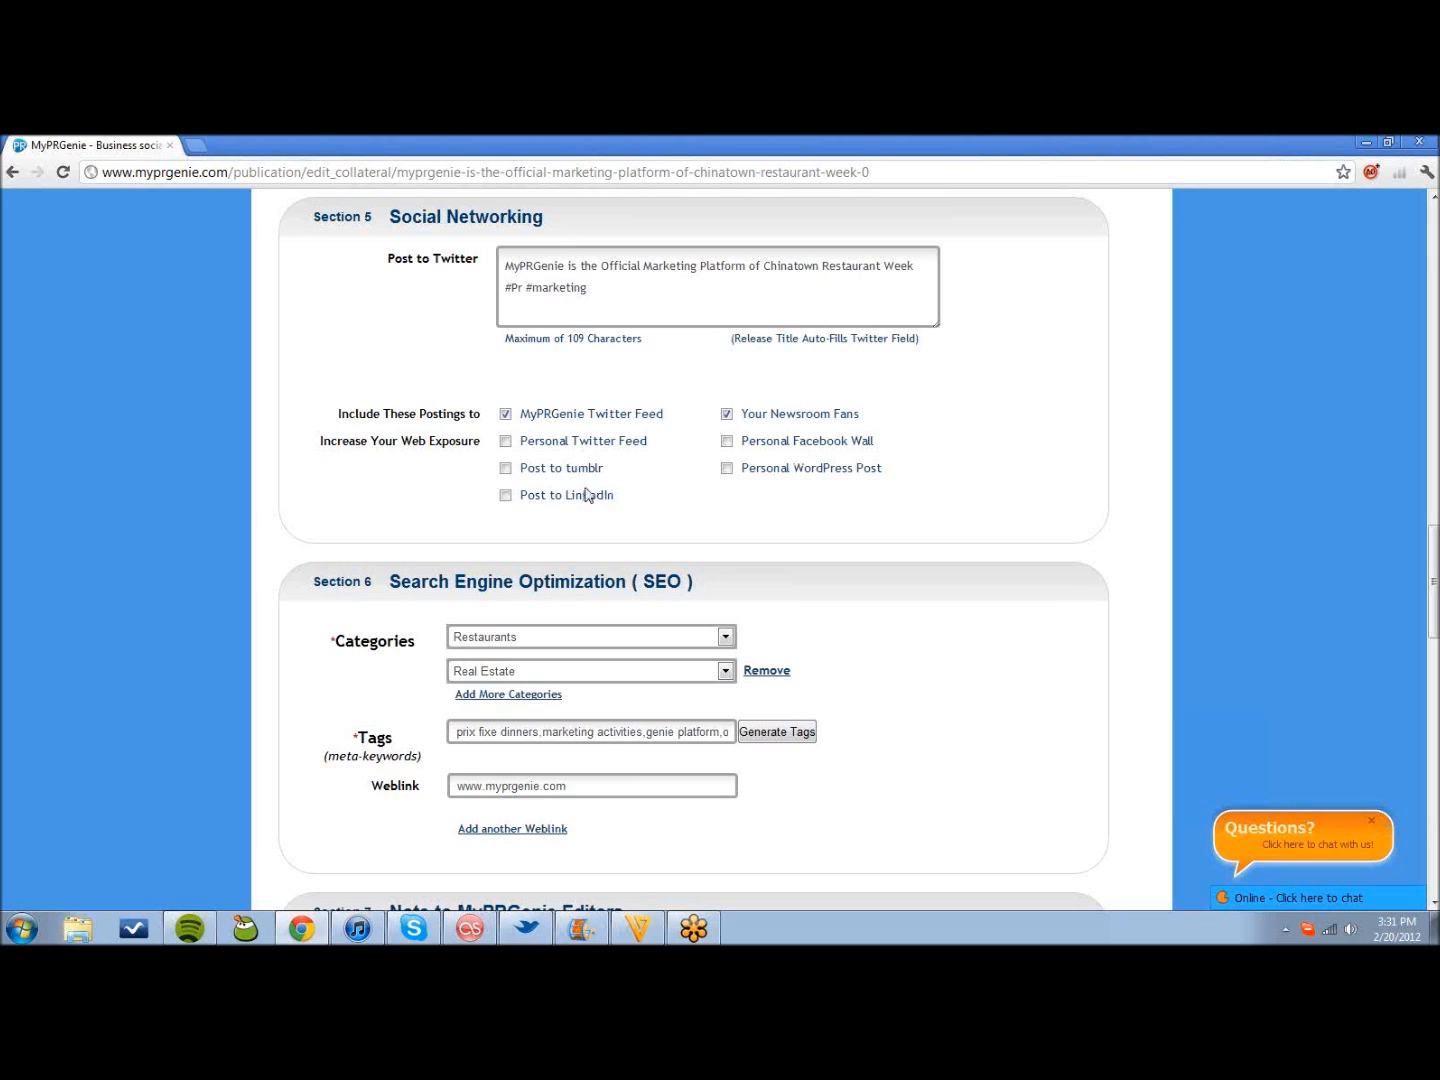
click(506, 495)
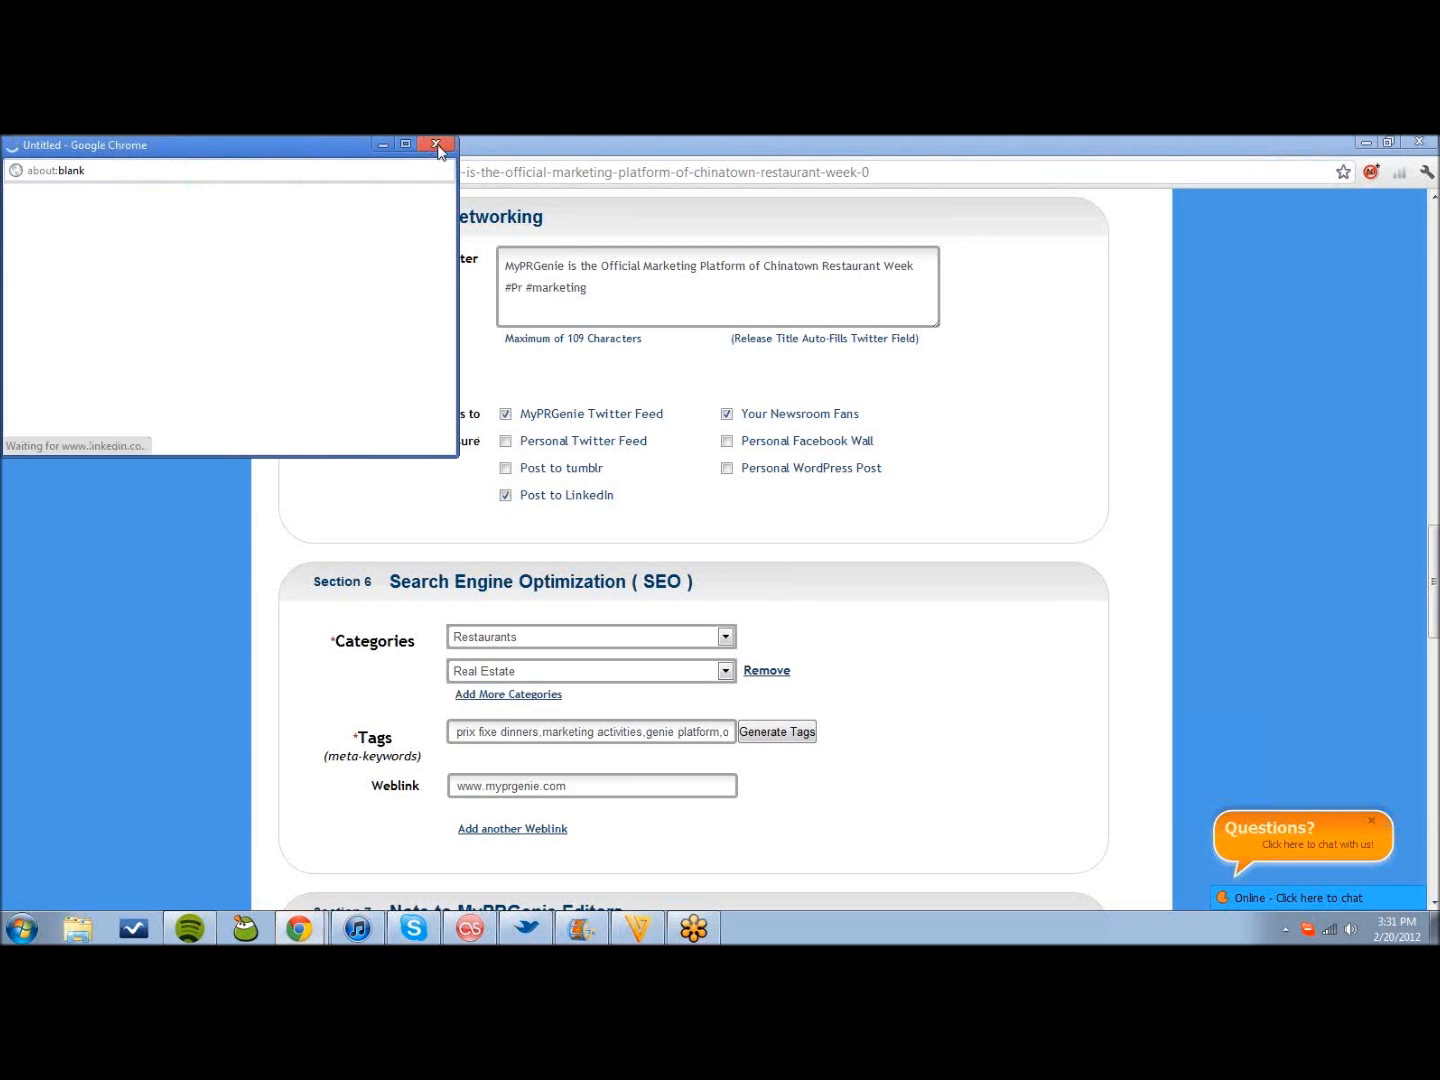
click(436, 147)
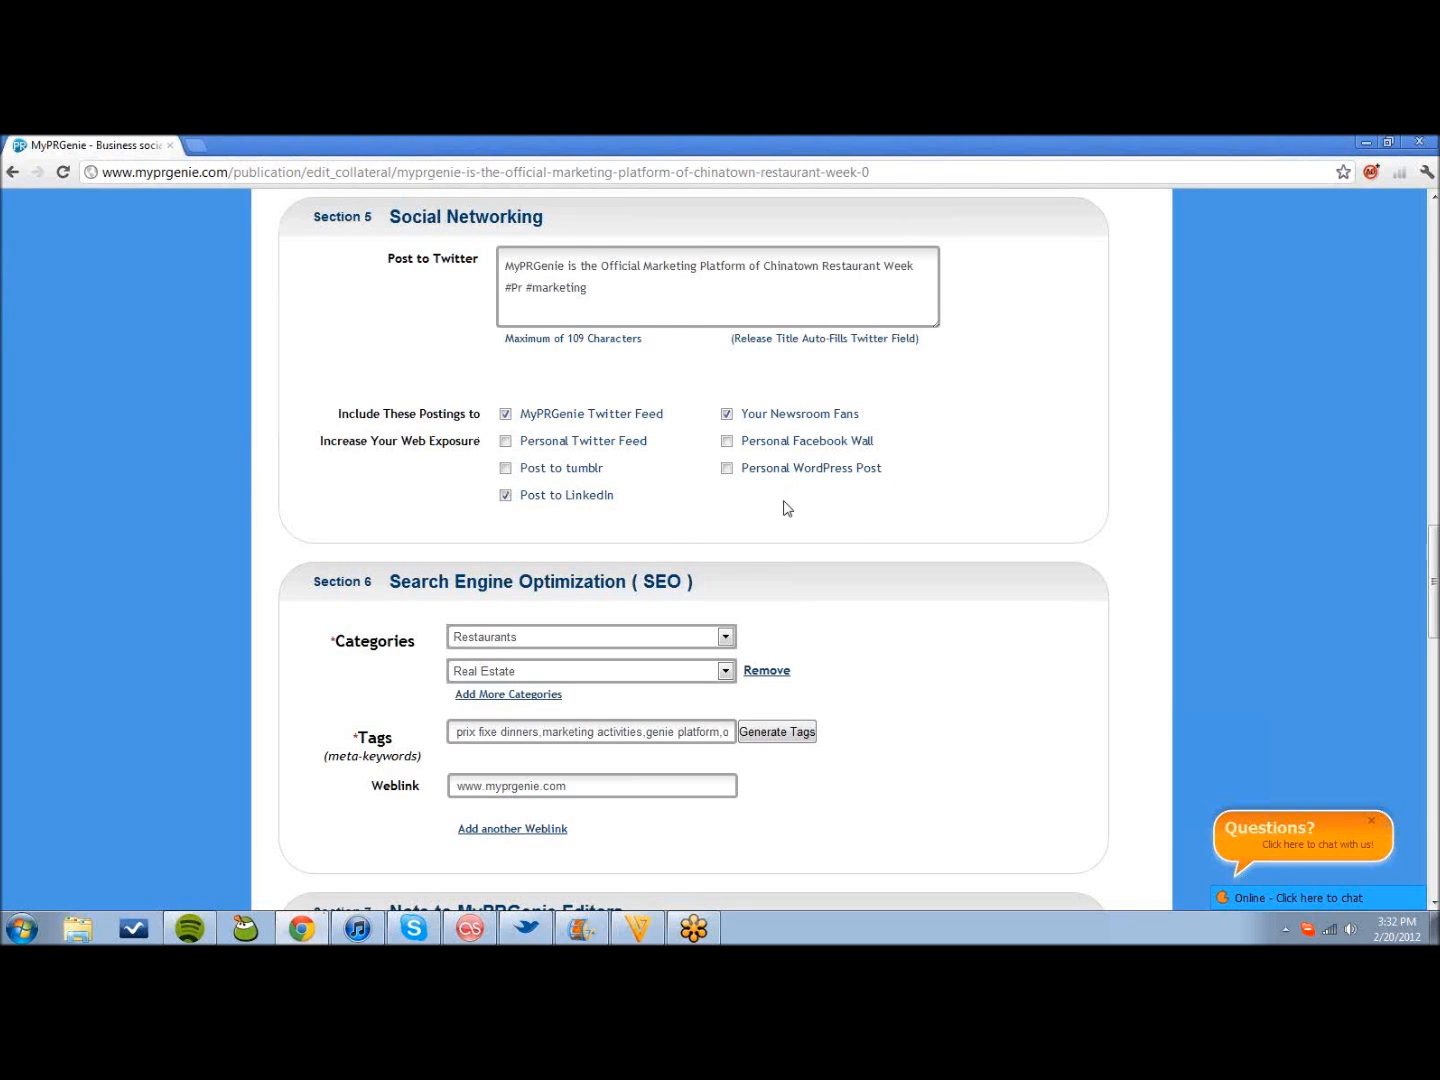
- Add the Entertainment category to the release's SEO section and remove the Real Estate category
scroll(784, 509, down, 3)
scroll(784, 515, down, 2)
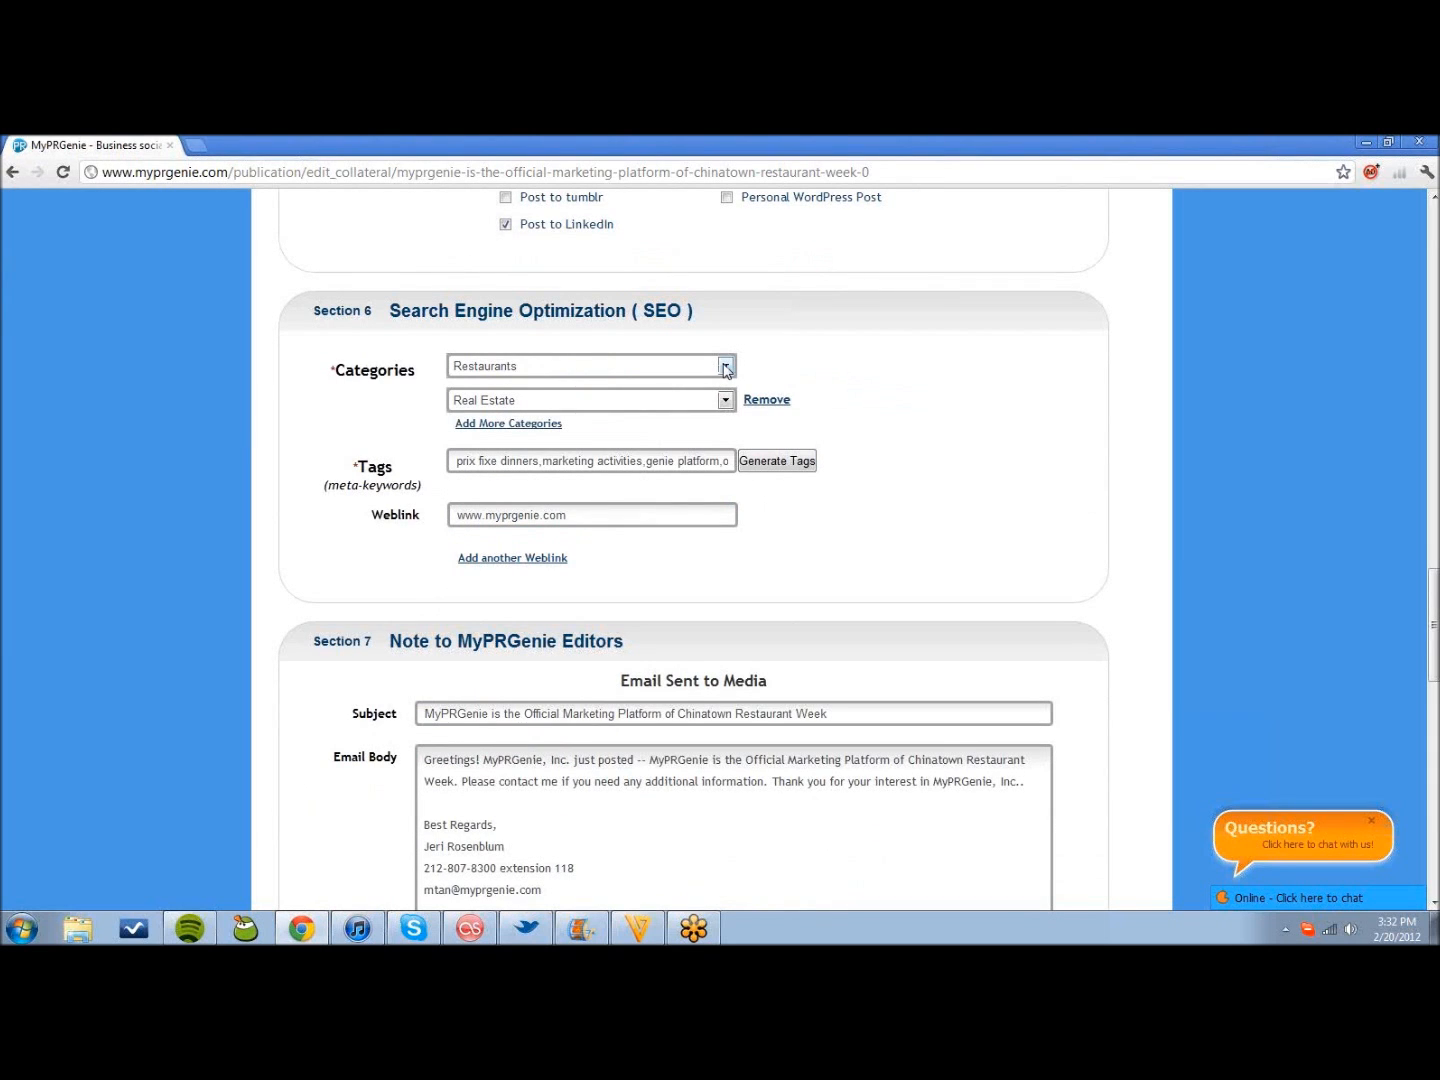
scroll(924, 446, up, 2)
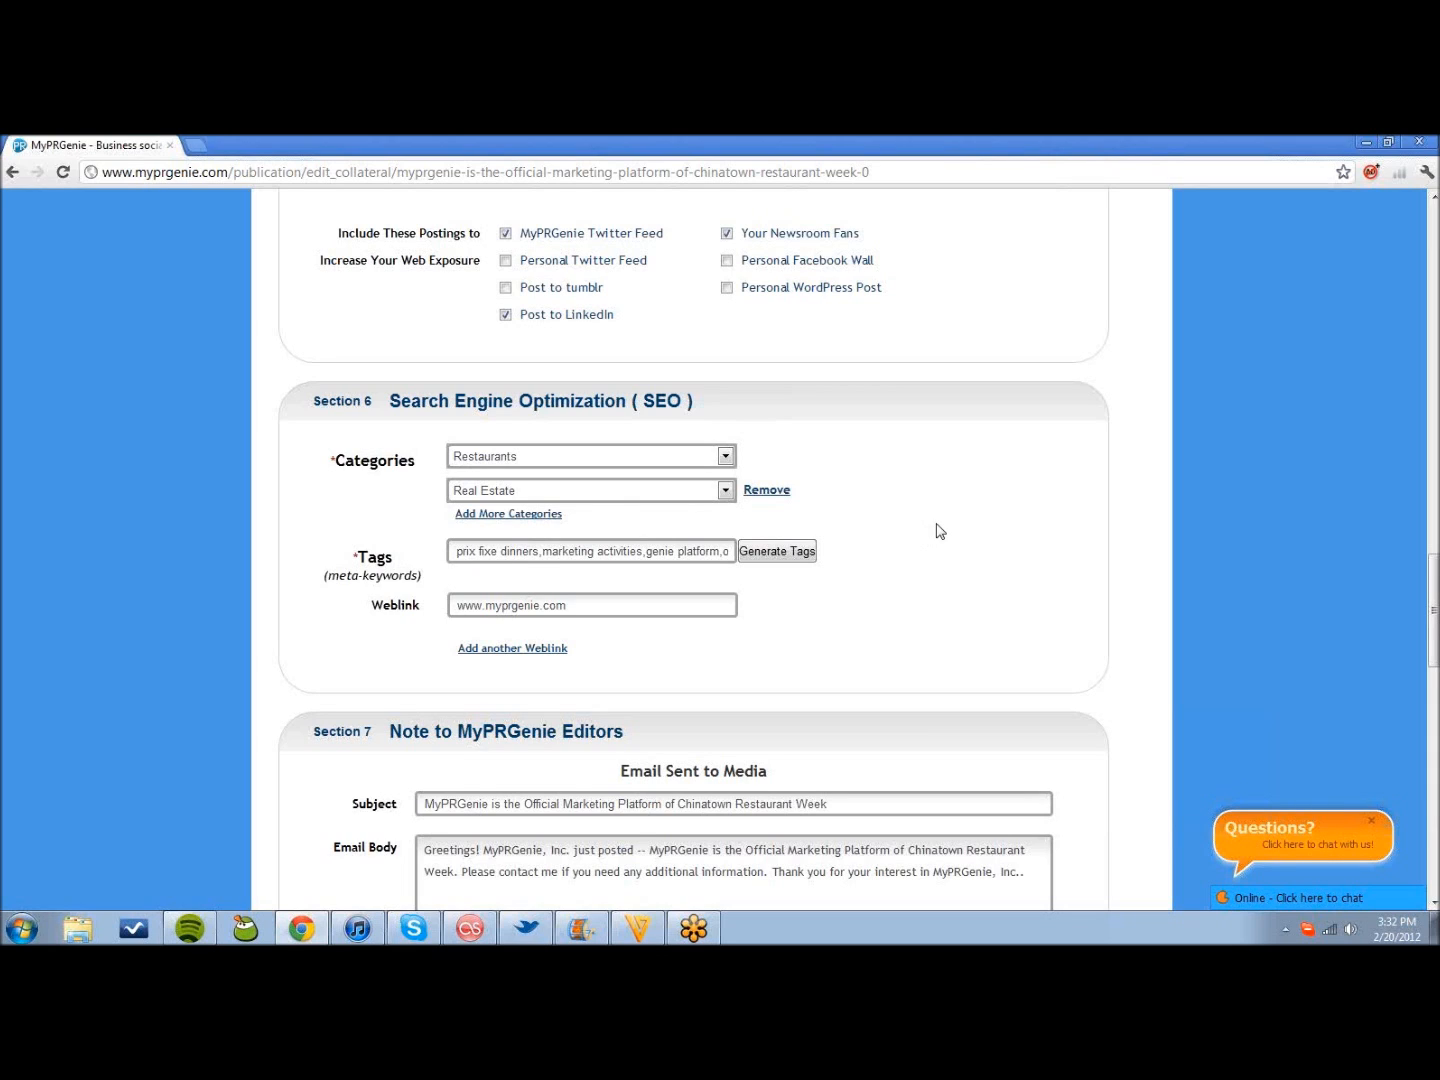
click(544, 516)
click(620, 524)
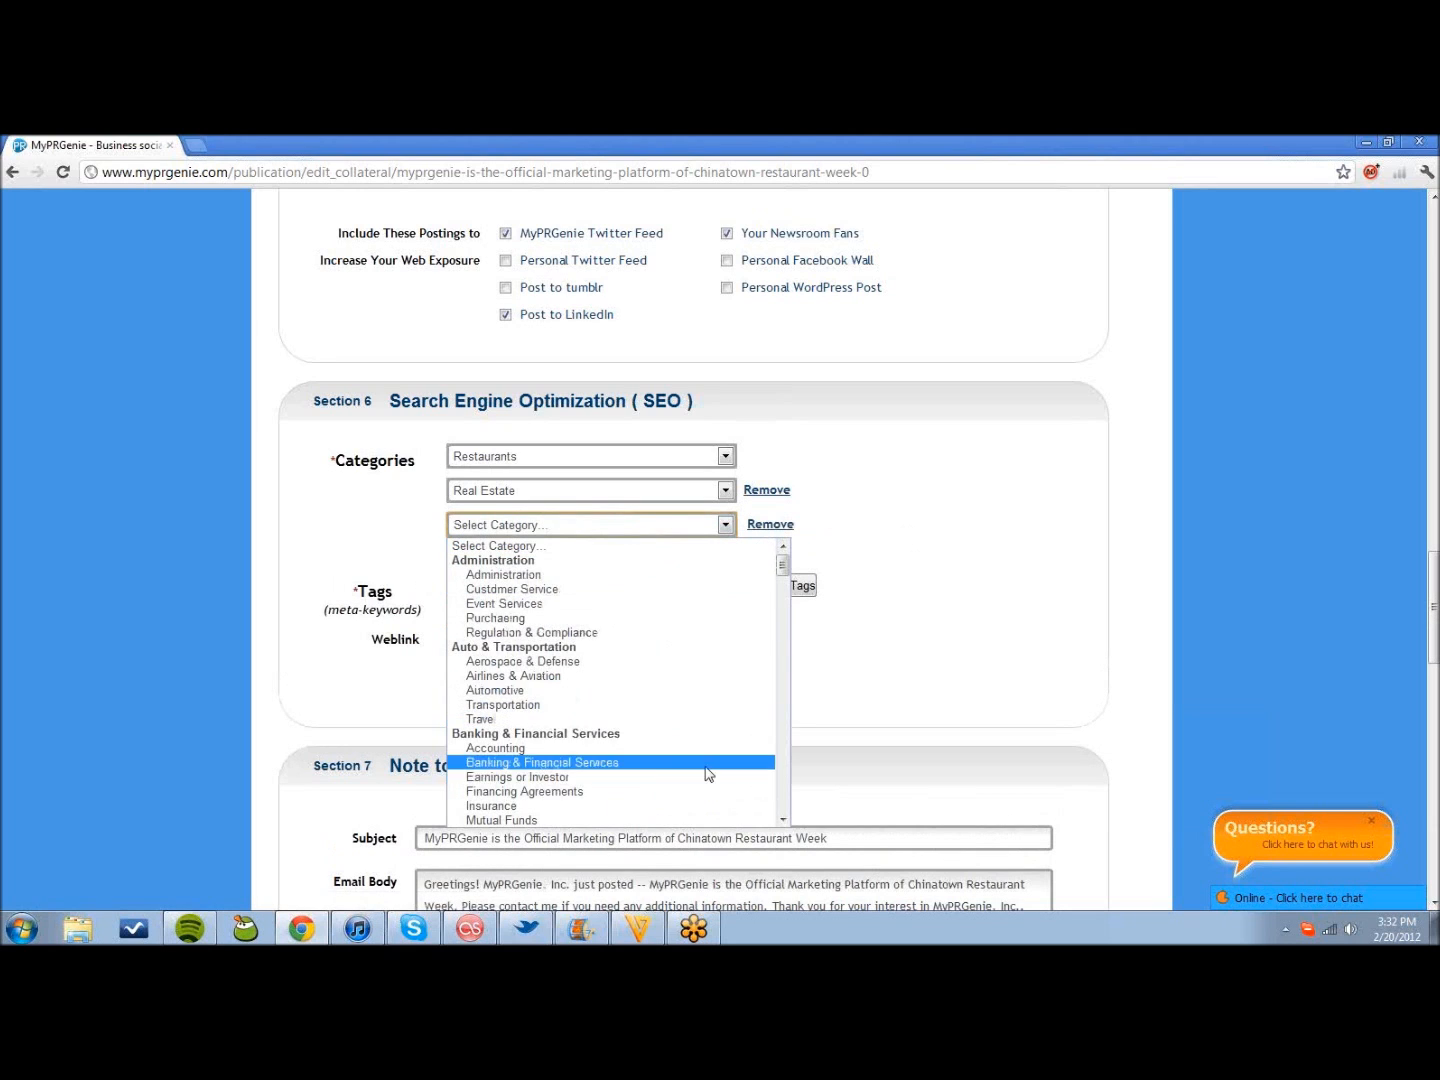
scroll(657, 695, down, 5)
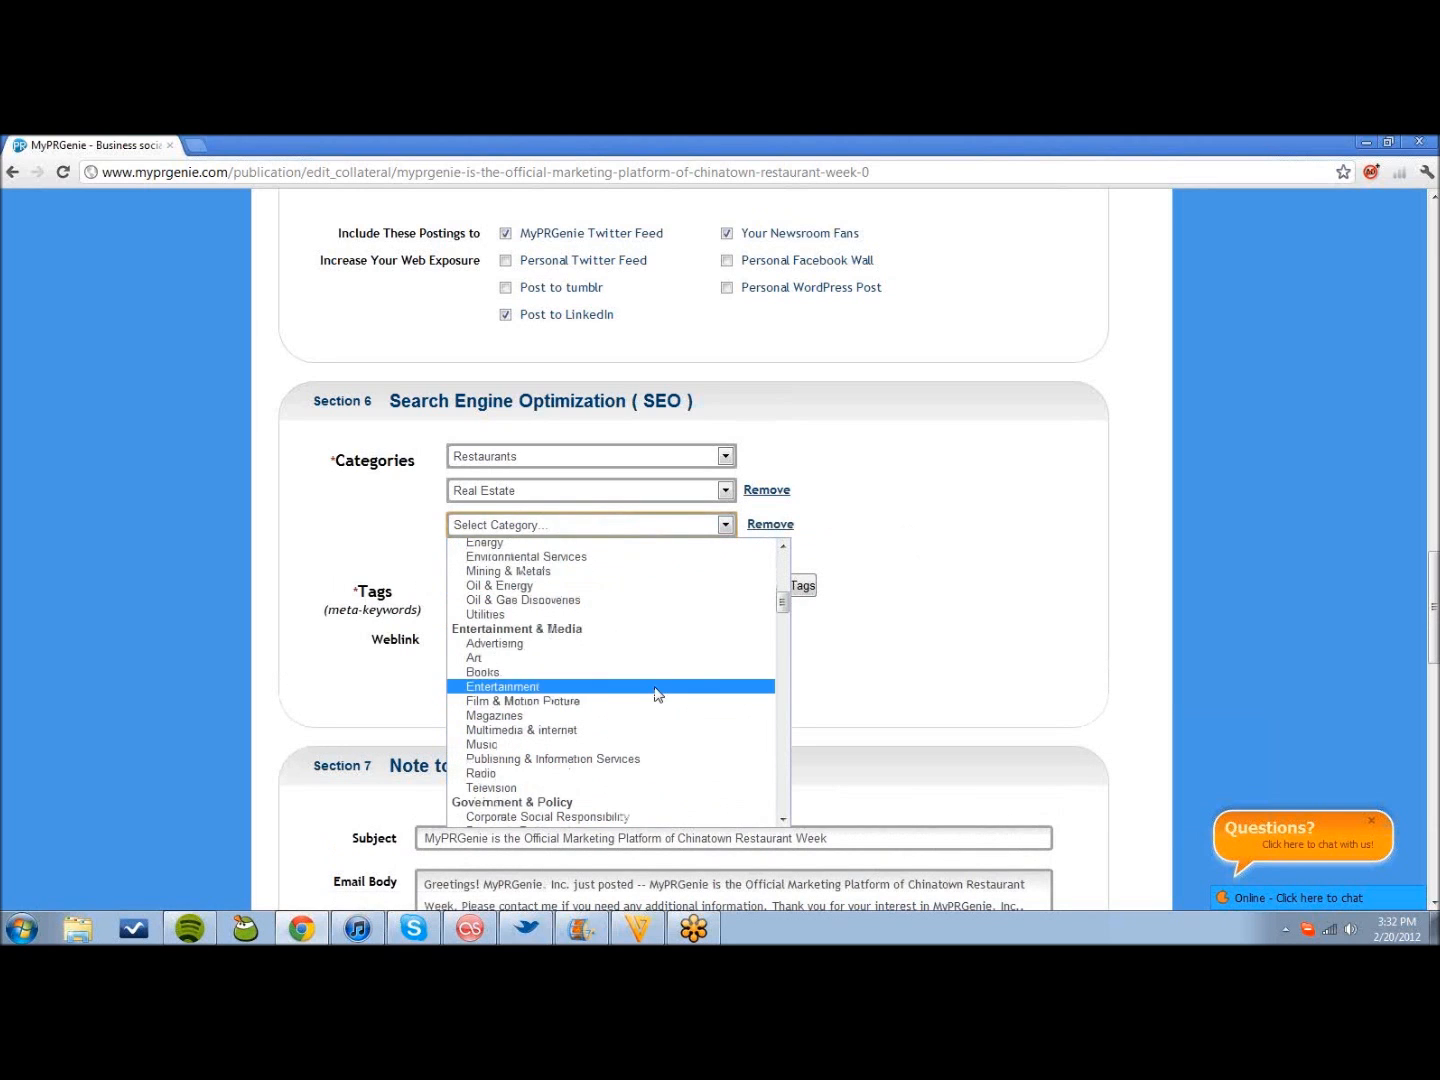
click(570, 690)
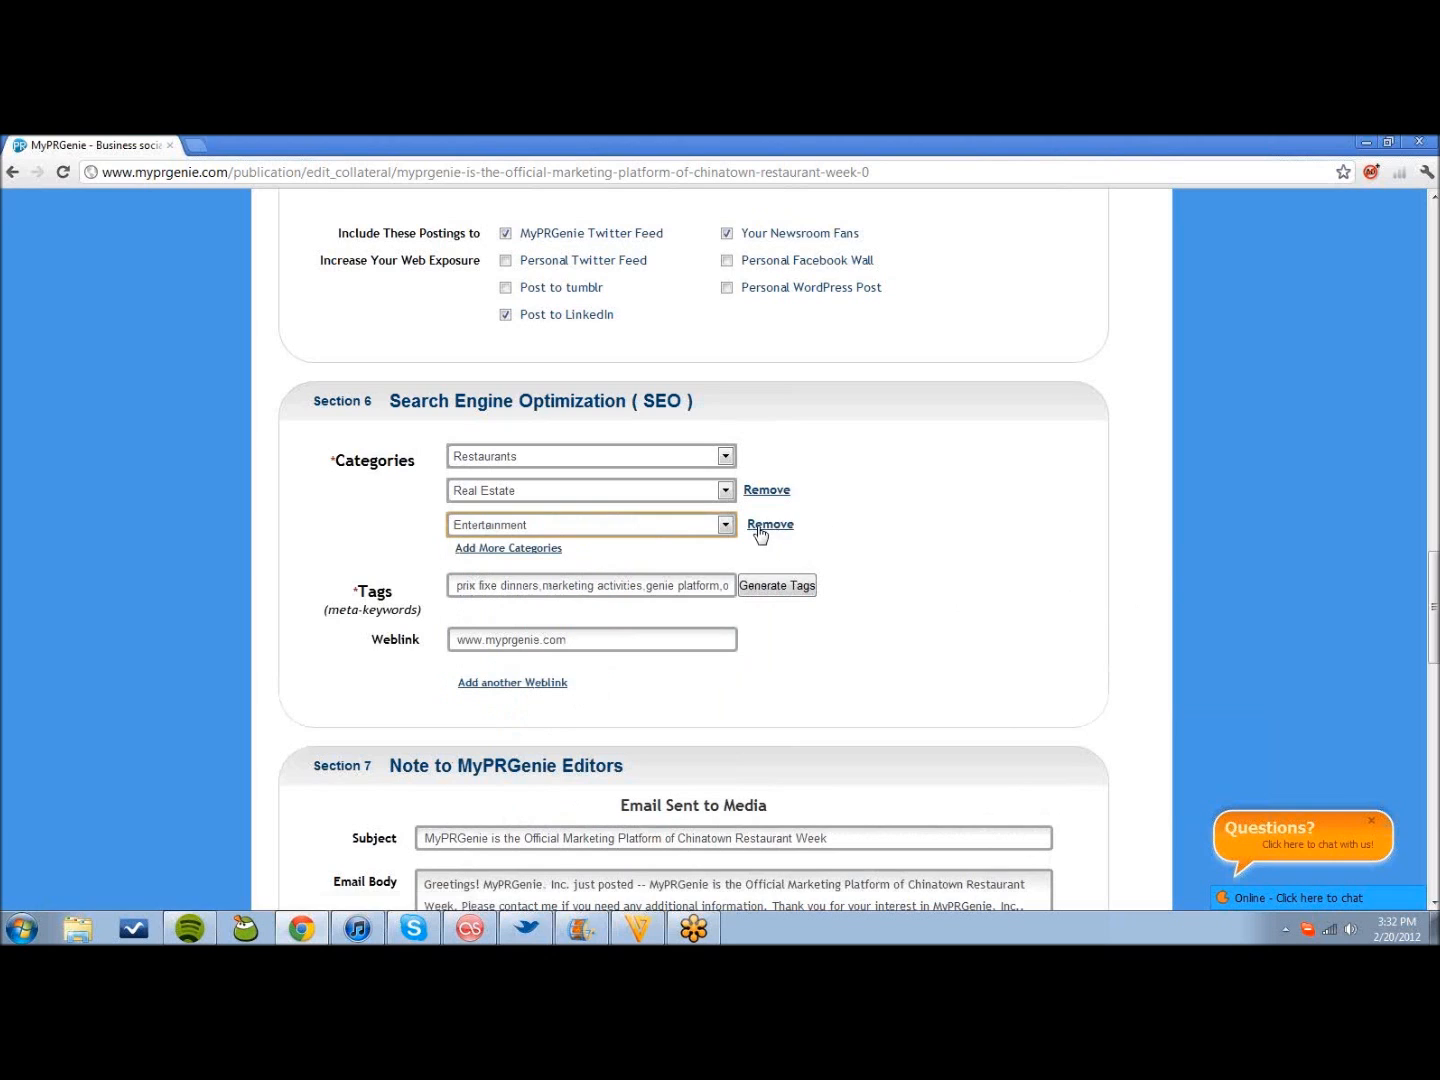
click(767, 491)
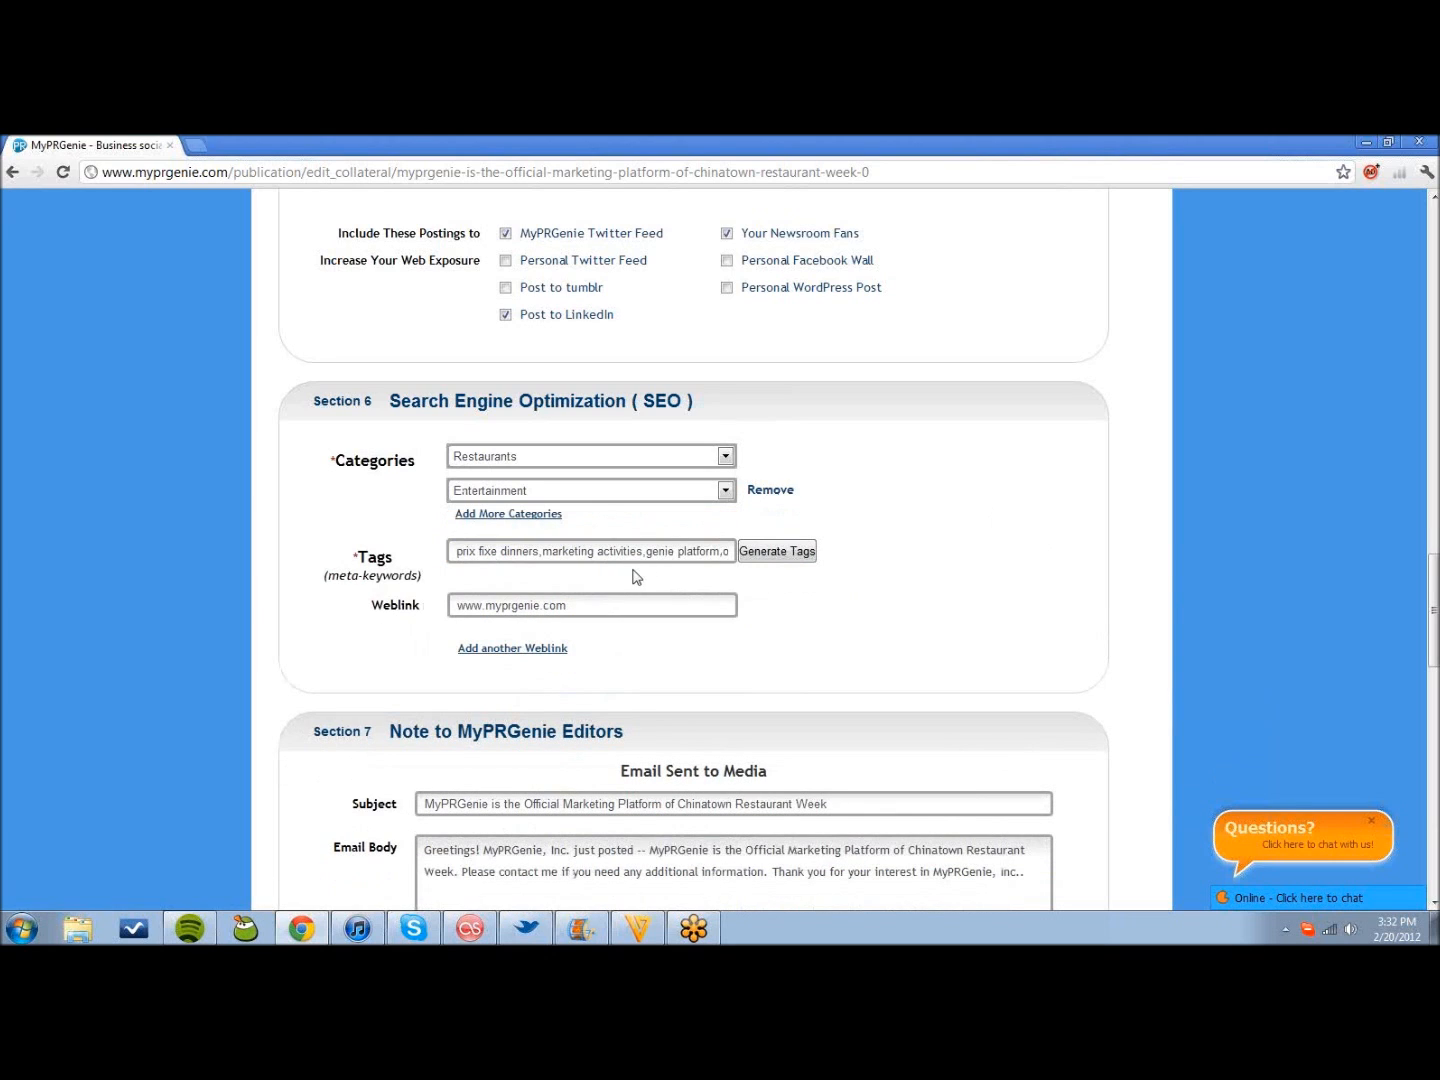
- Clear the existing meta-keyword tags in the SEO section and generate a new set of tags
click(602, 556)
key(ctrl+a)
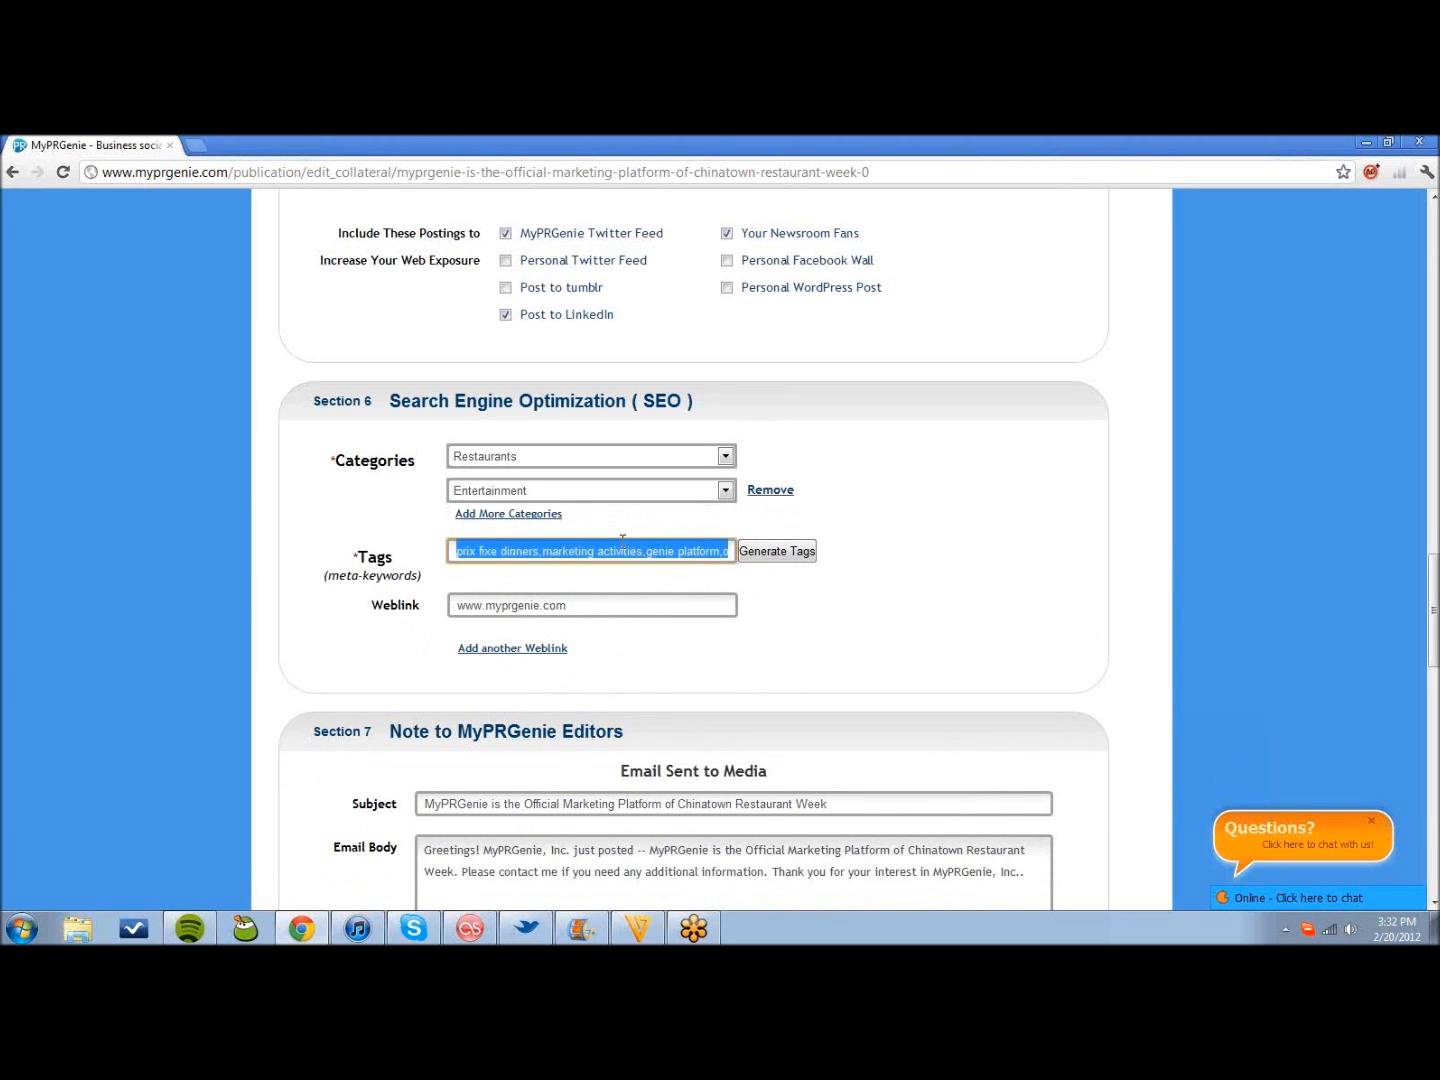
key(BackSpace)
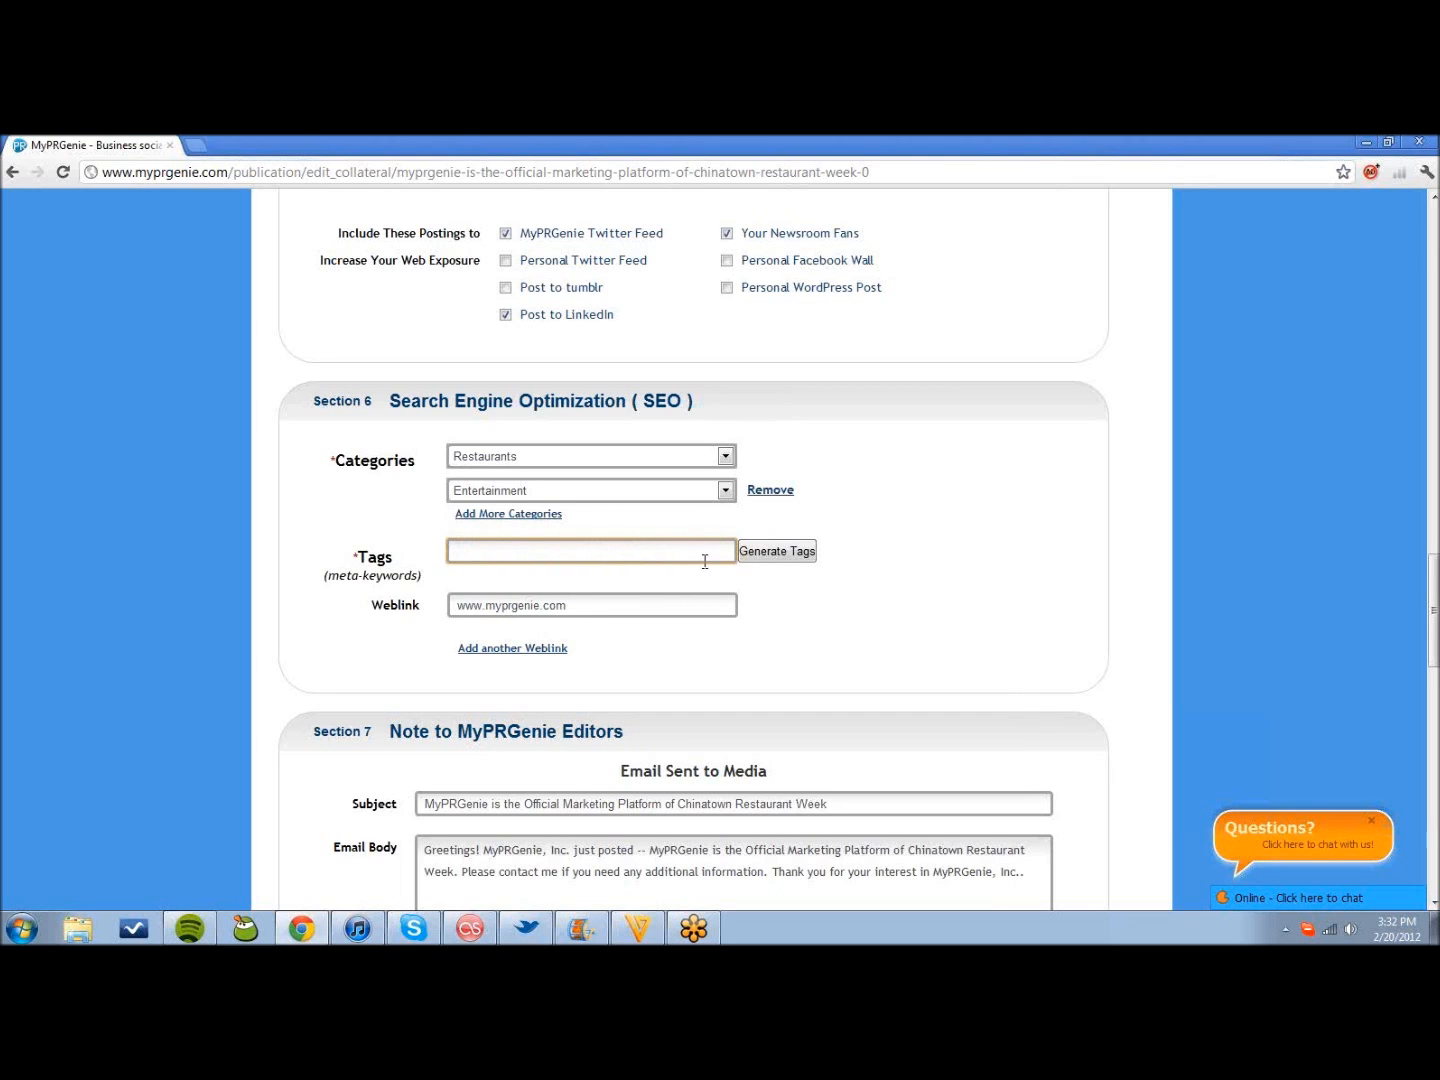
click(778, 558)
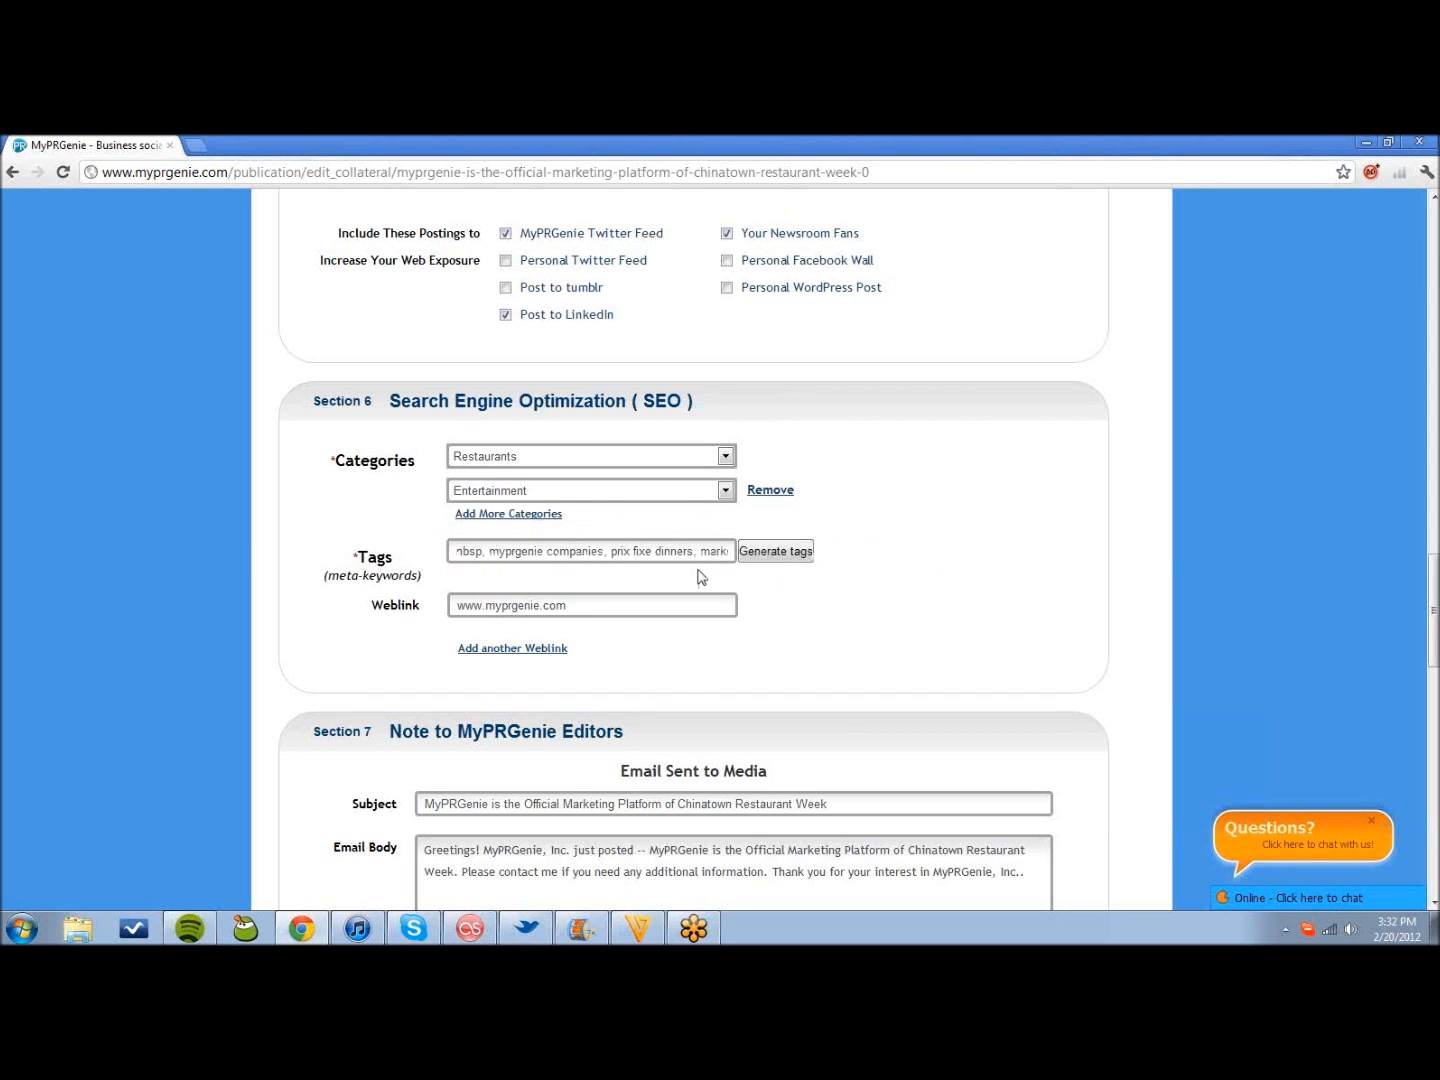
- Look back over the earlier form content, read through the generated tags, and check the weblink in the SEO section
drag(1435, 614, 1434, 349)
drag(751, 500, 772, 697)
drag(1434, 349, 1434, 616)
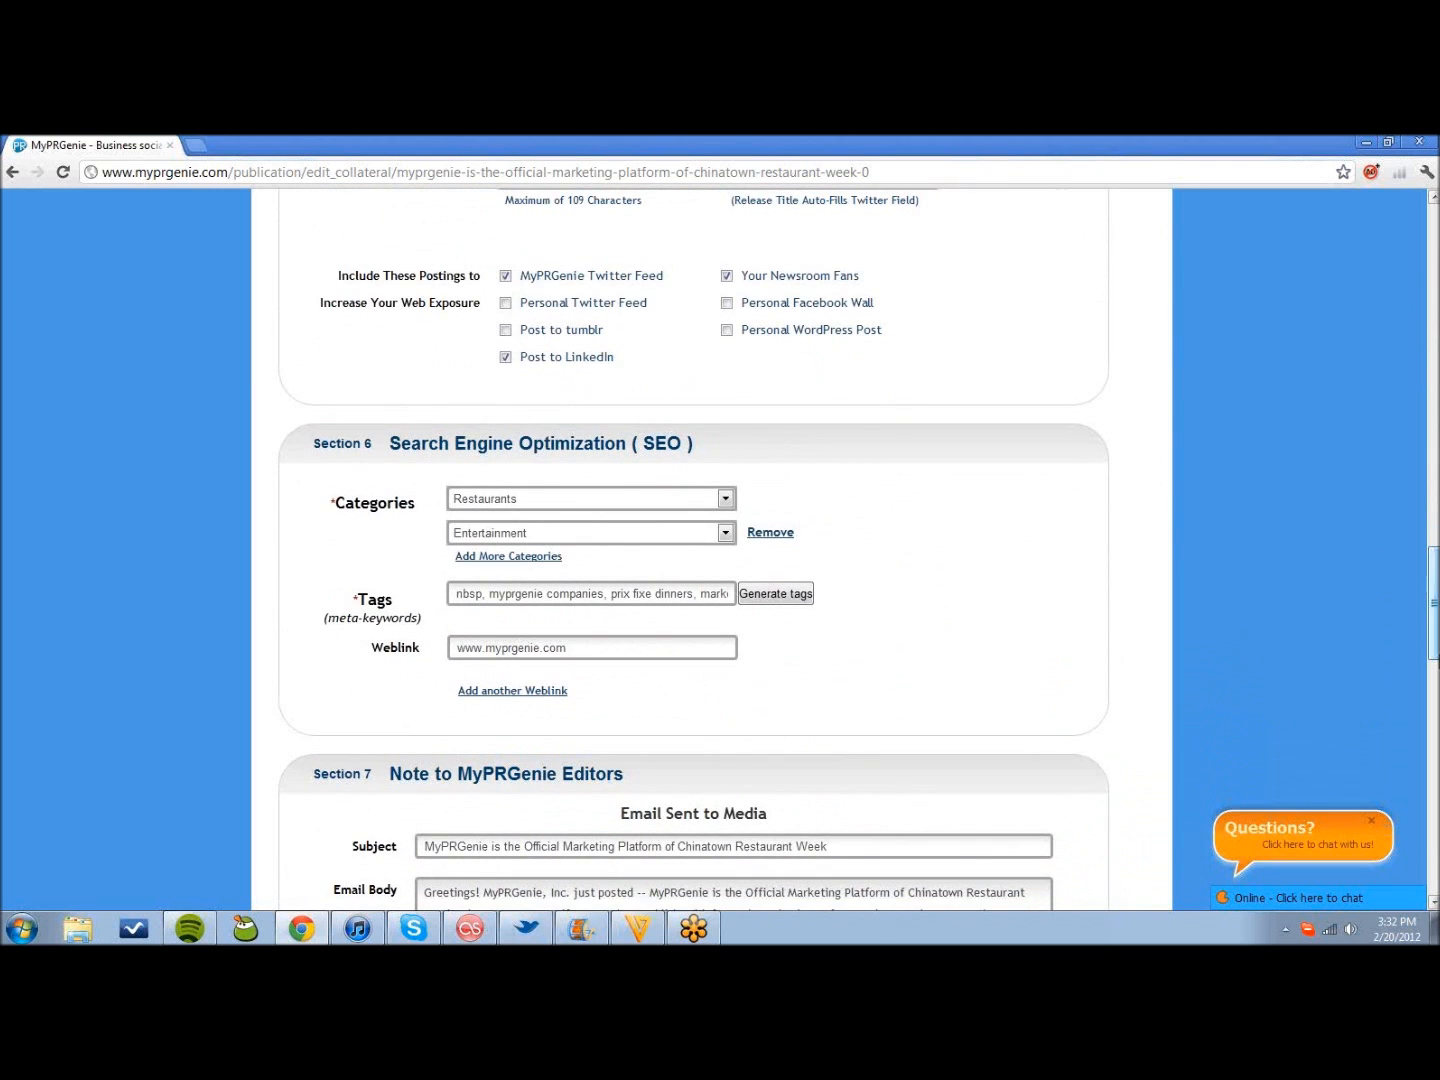
click(712, 590)
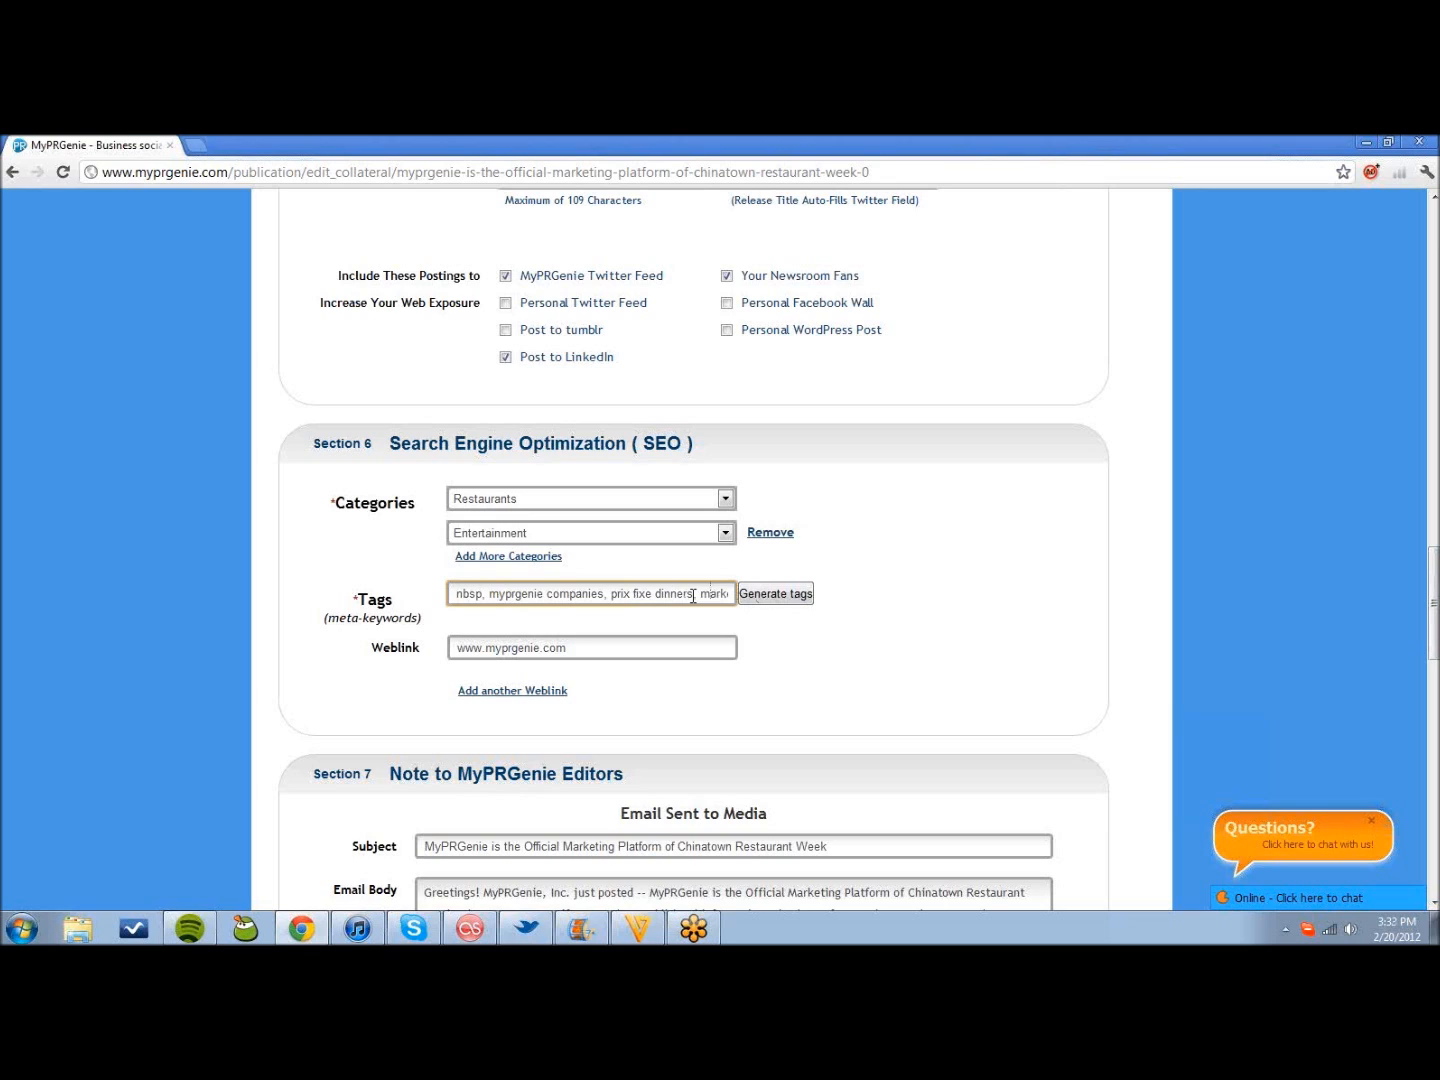
drag(696, 592, 761, 612)
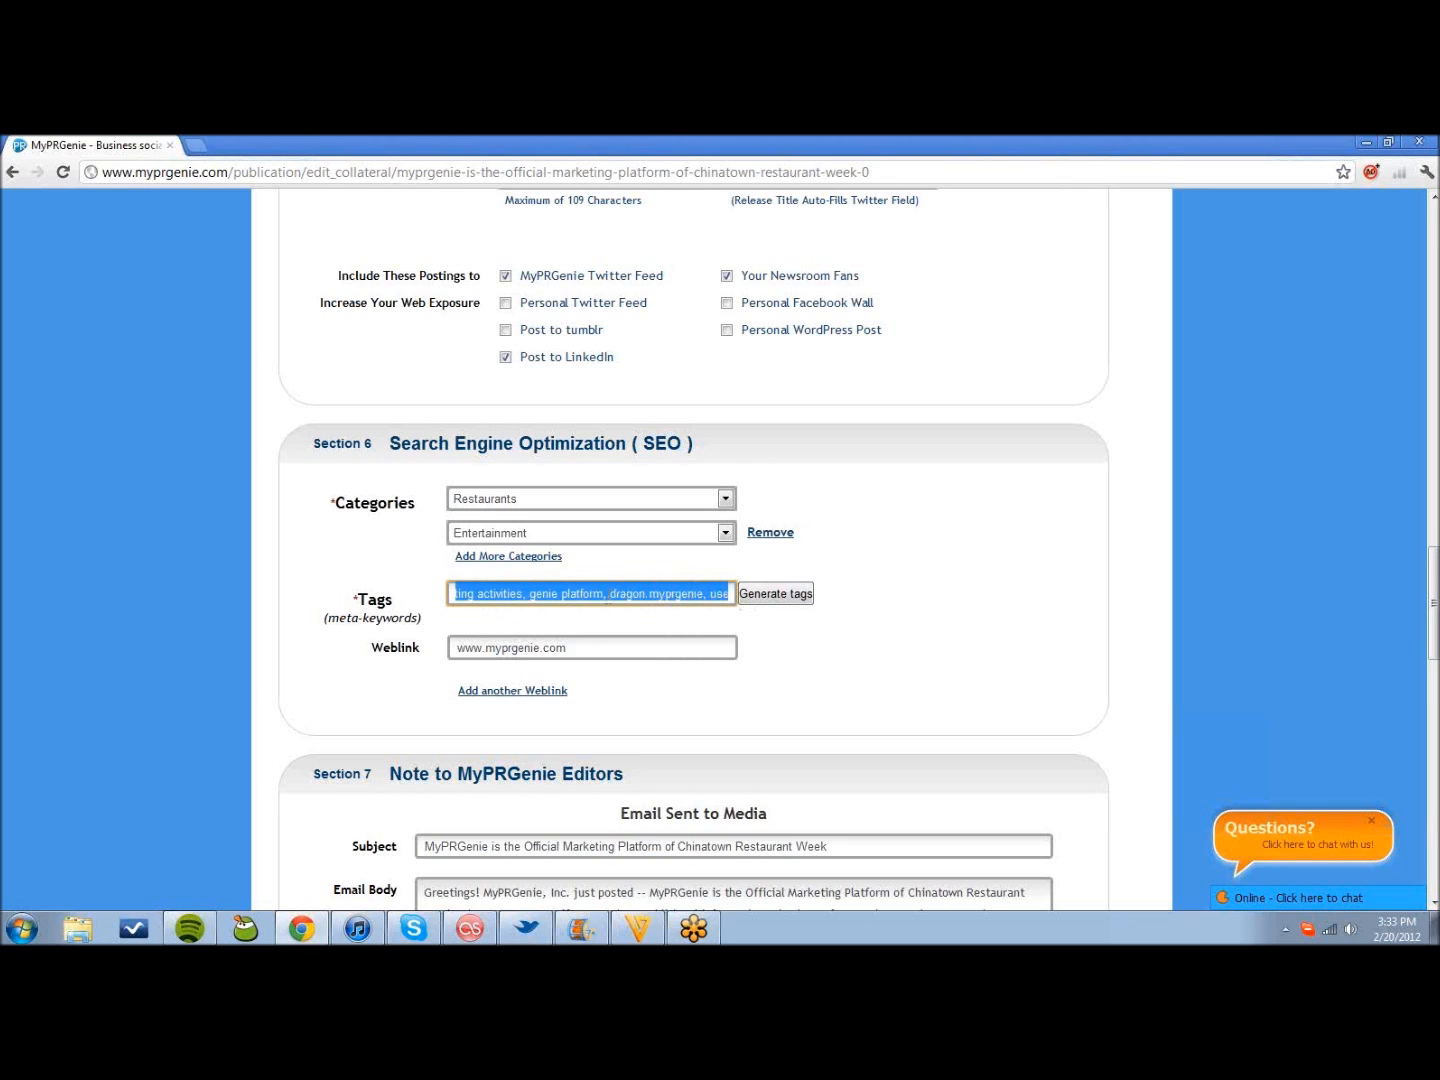
click(644, 648)
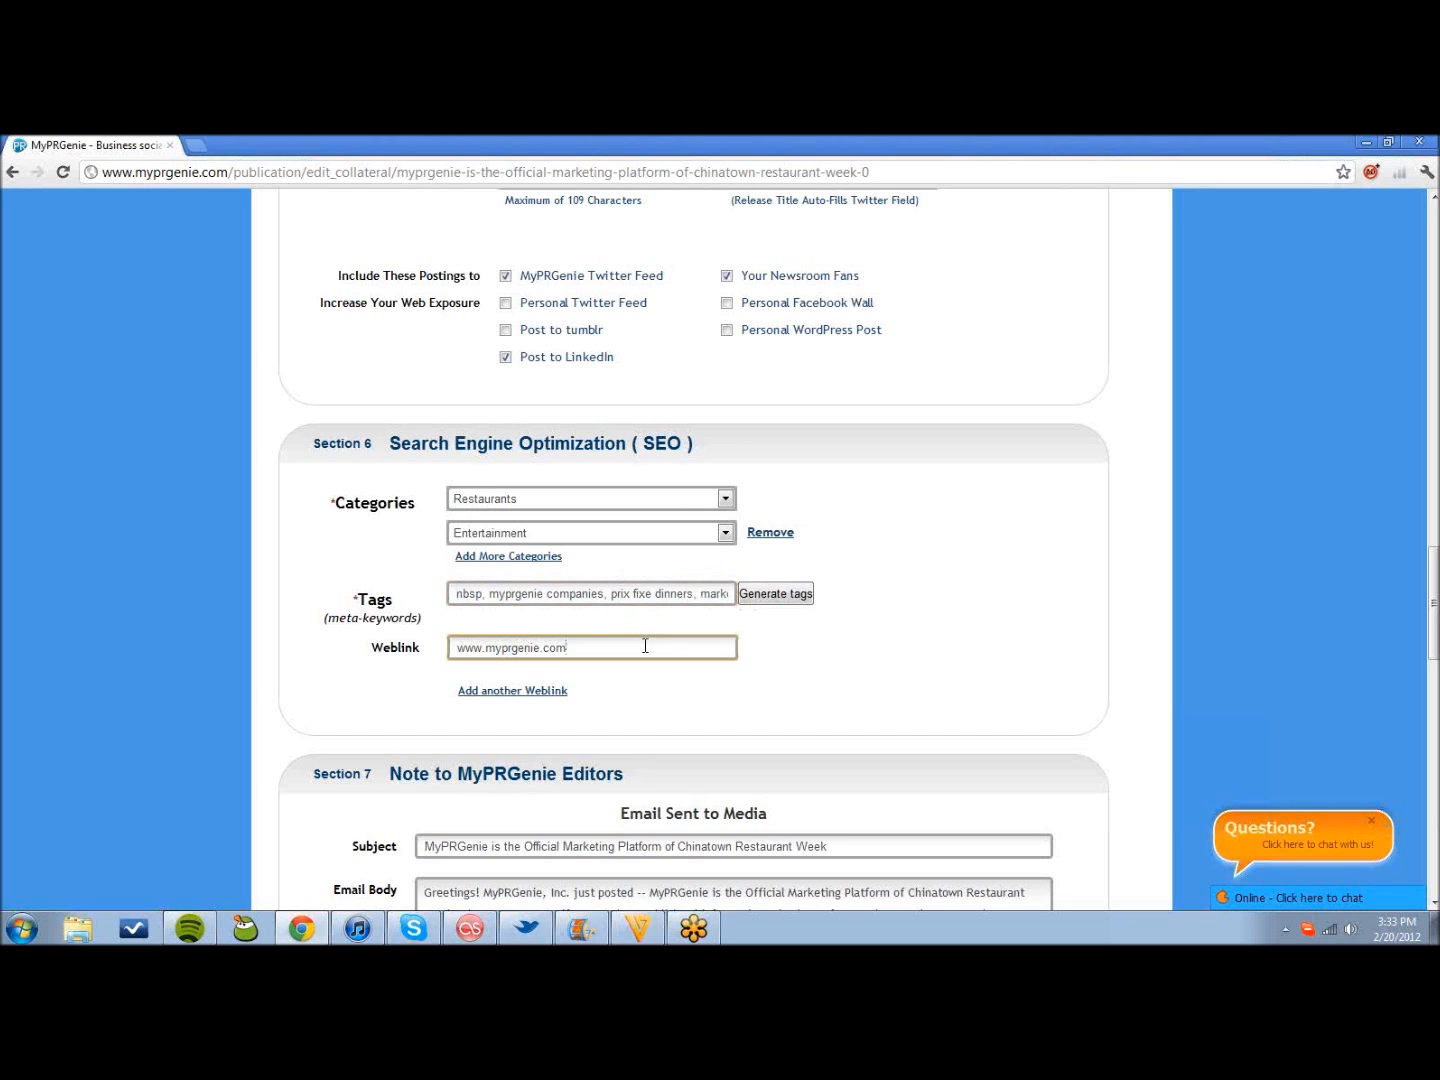
scroll(946, 596, down, 4)
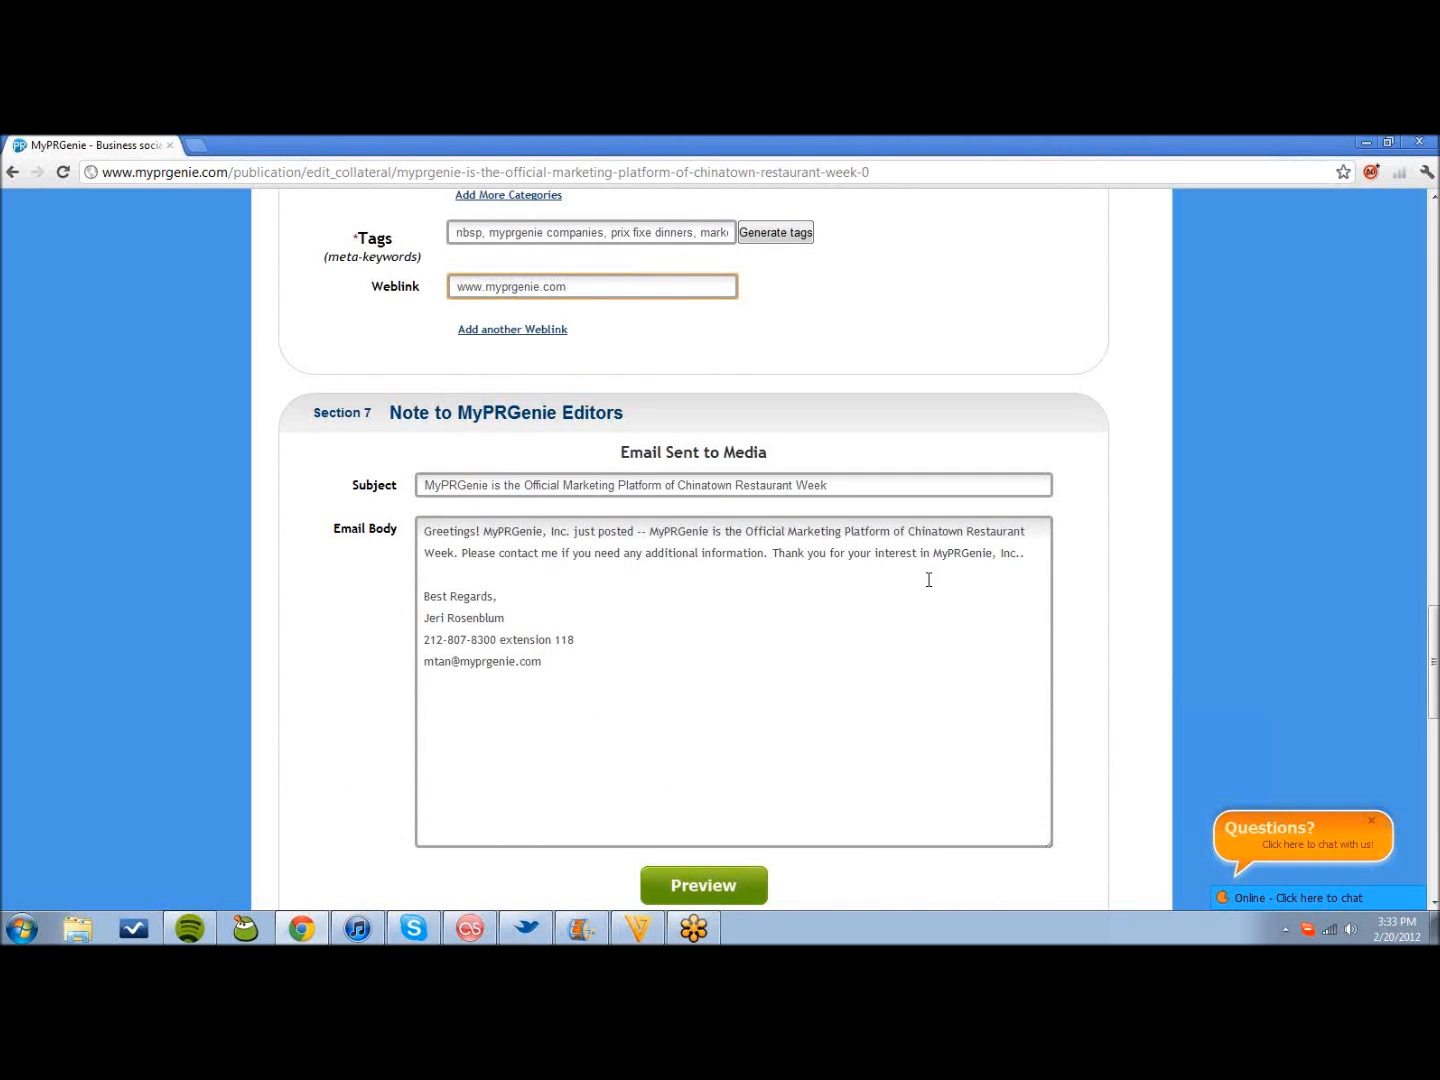
scroll(929, 581, up, 1)
scroll(928, 580, up, 1)
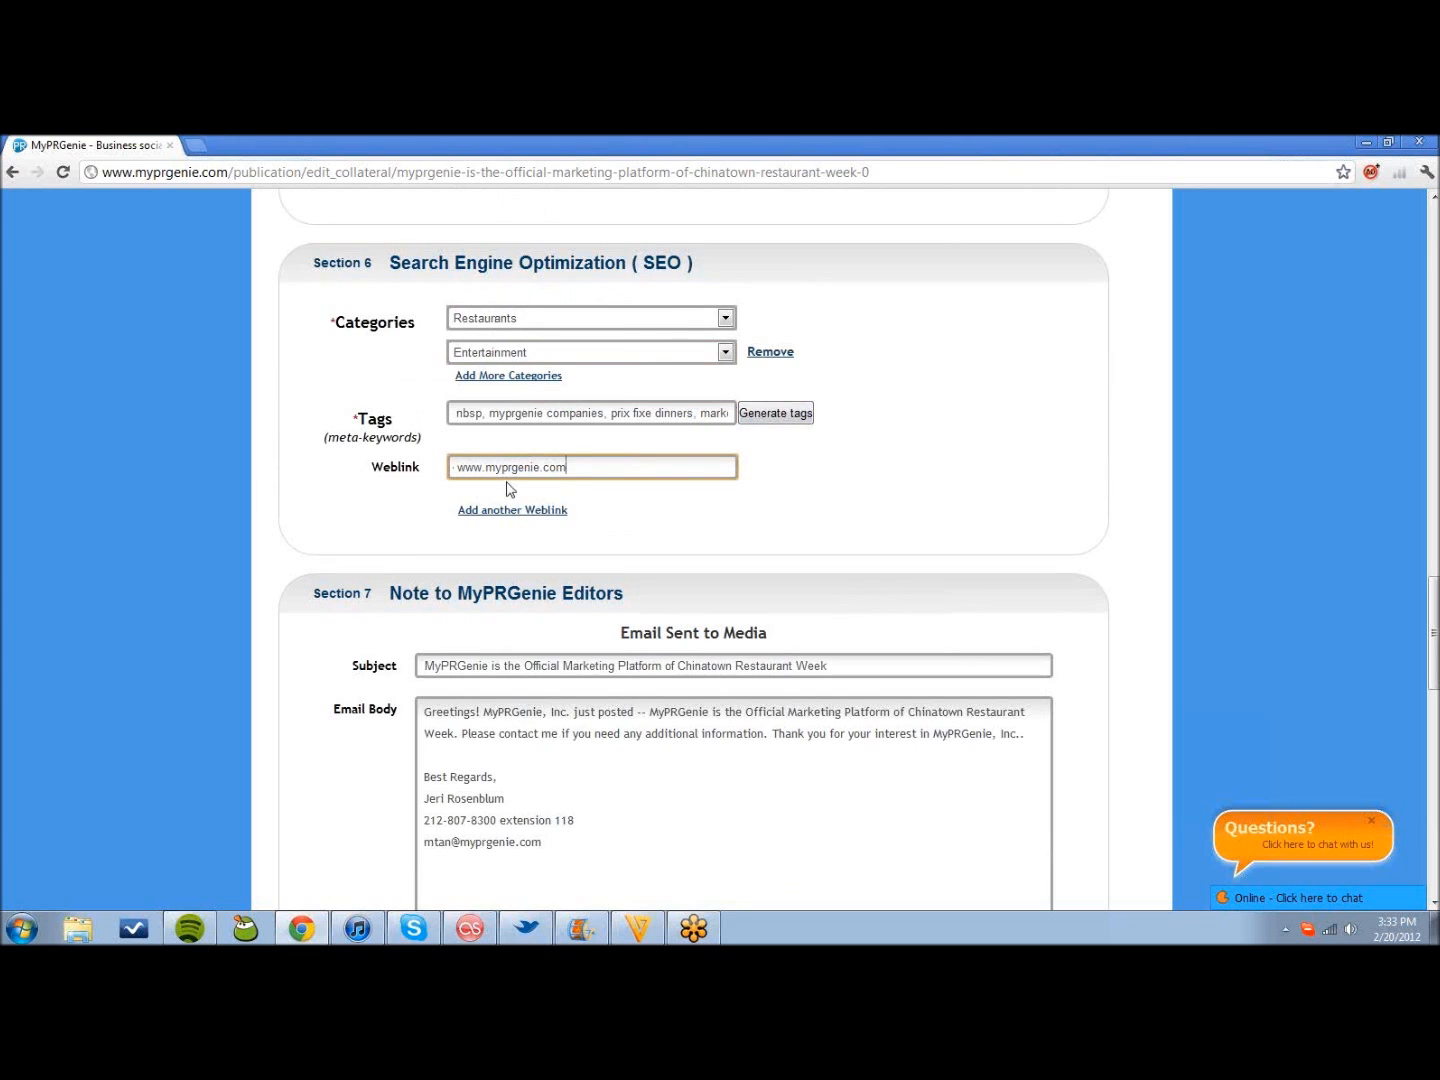
- Examine the media email in the Note to MyPRGenie Editors section, highlighting its subject line and its full body text
scroll(884, 514, down, 2)
scroll(880, 518, down, 2)
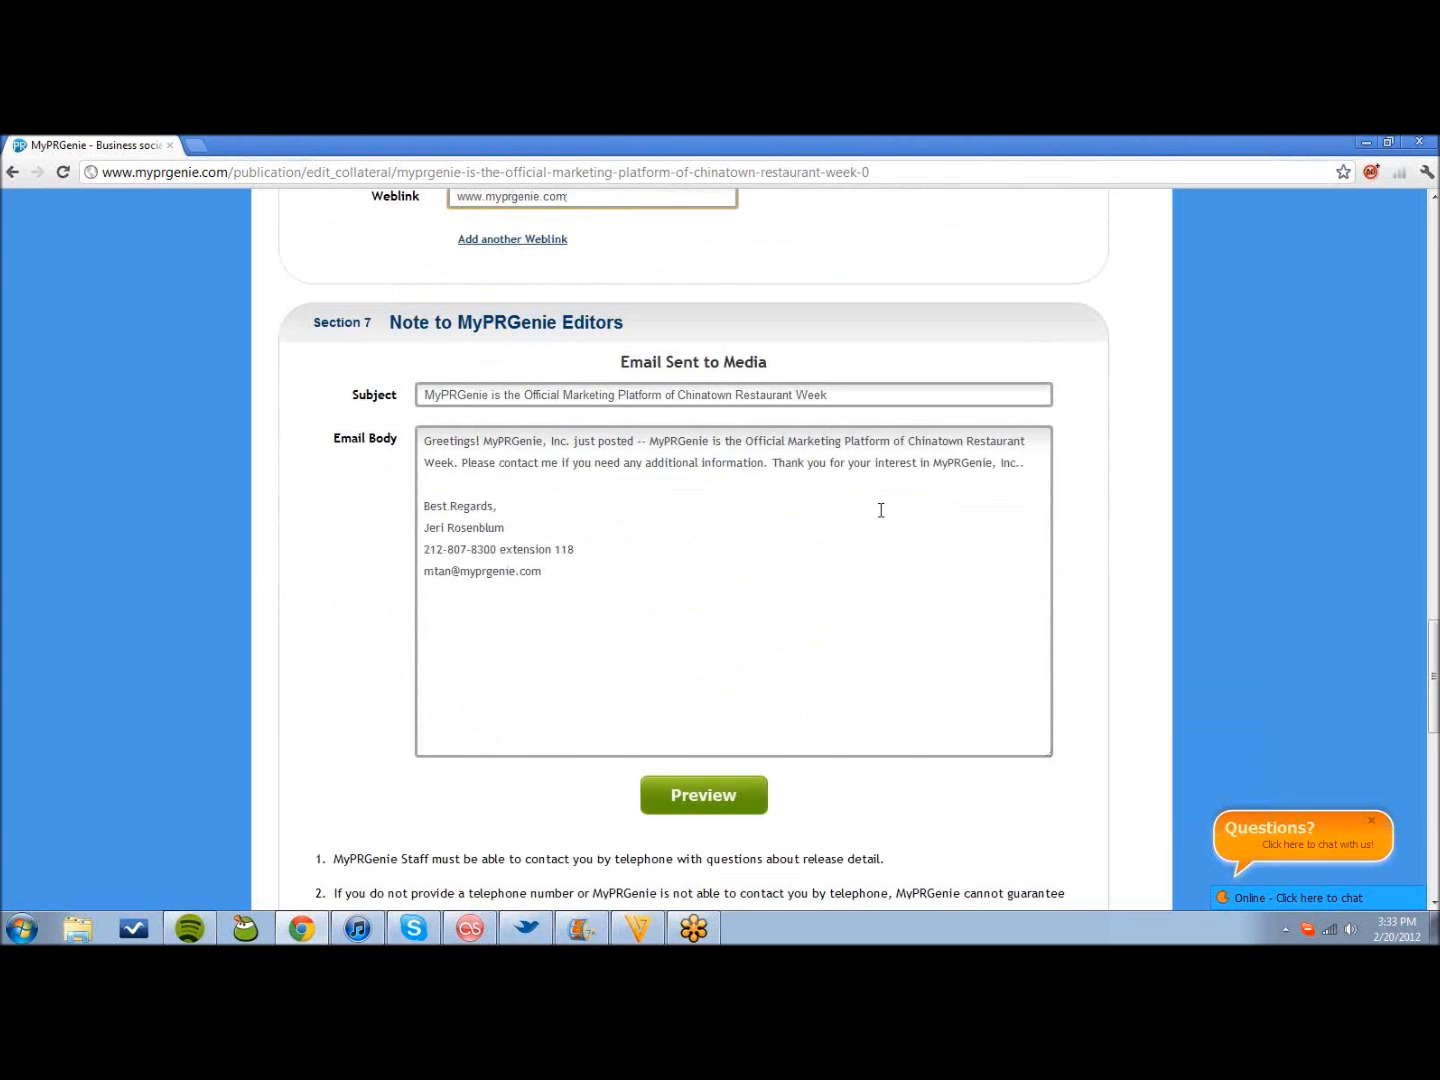
scroll(884, 509, down, 1)
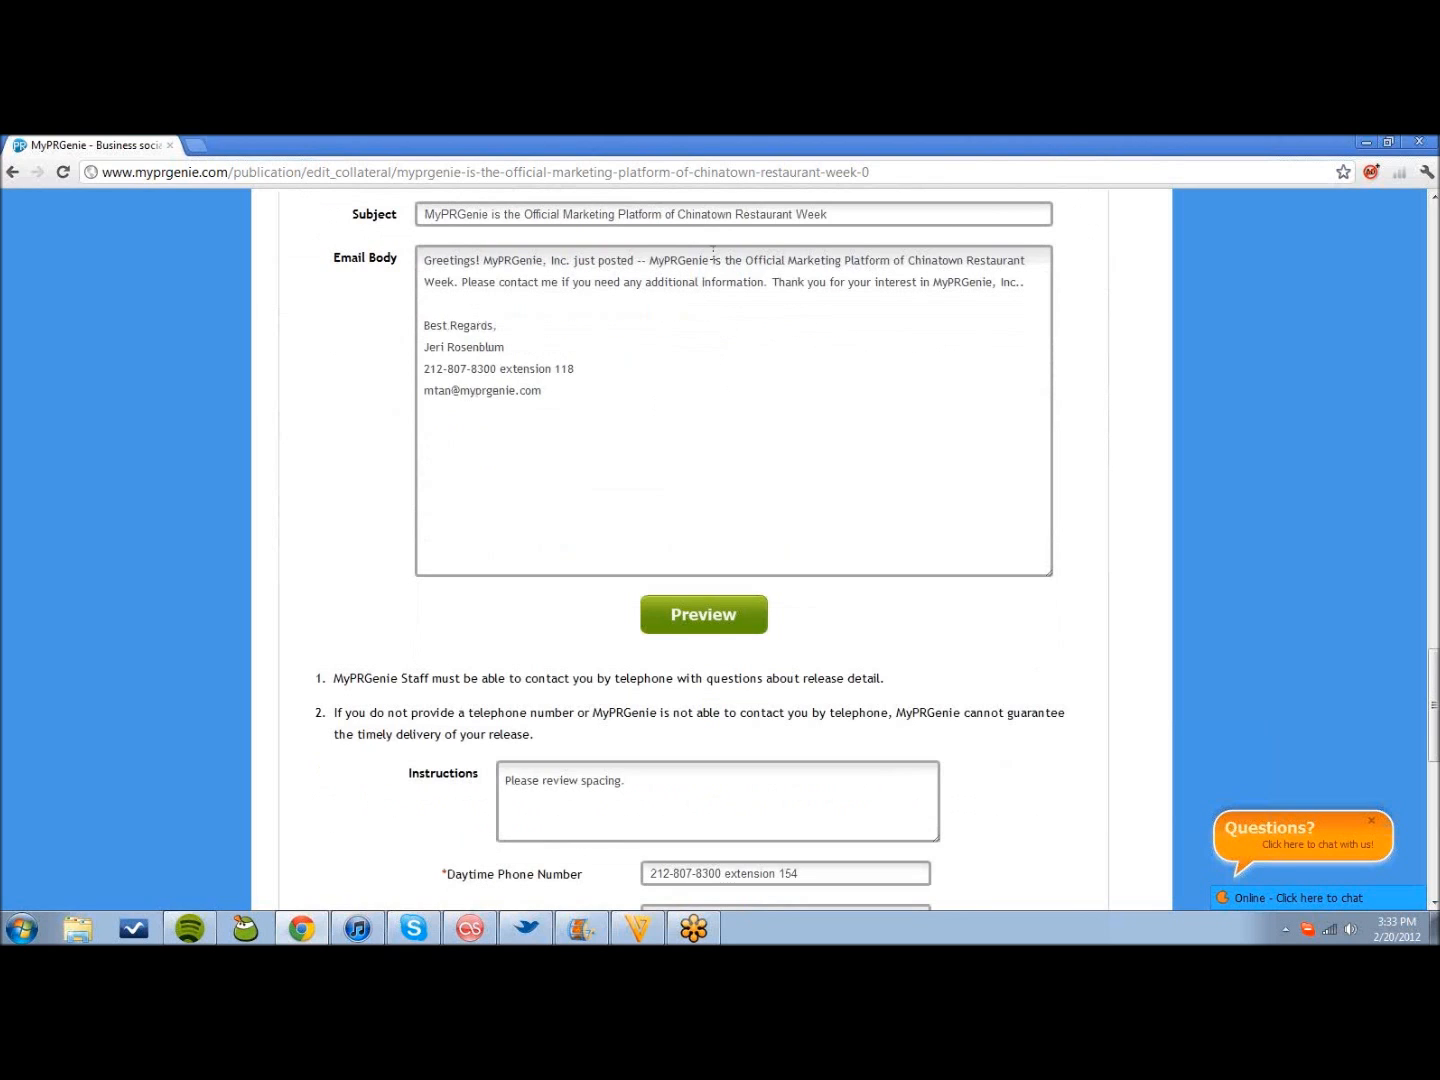
drag(851, 214, 427, 218)
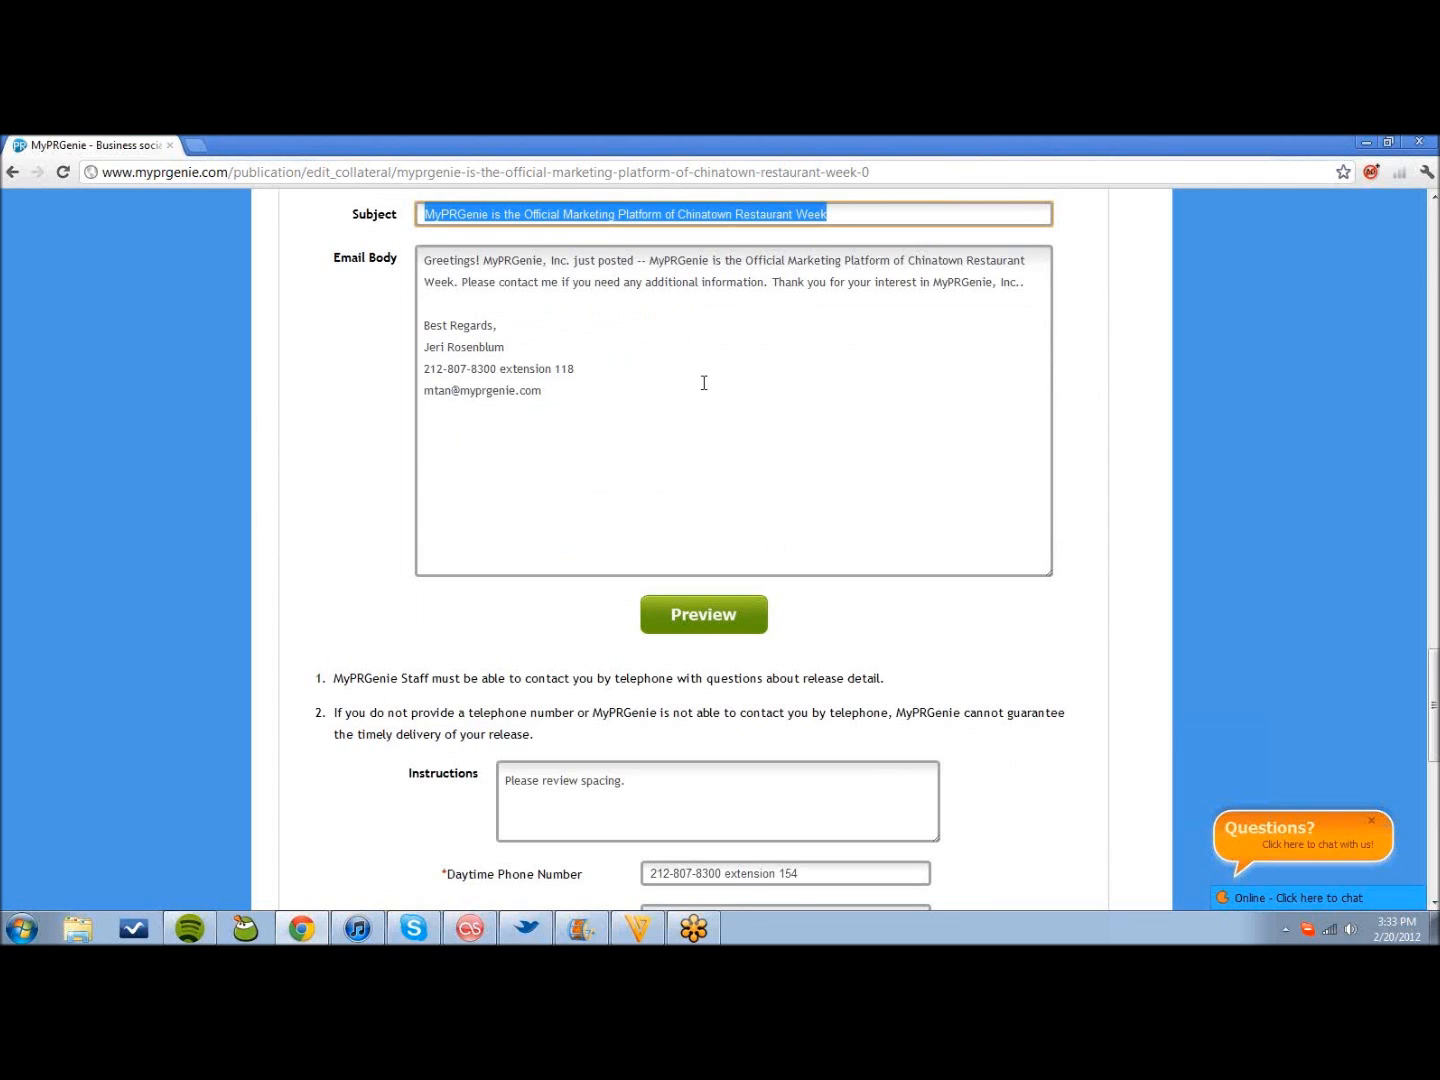
click(734, 393)
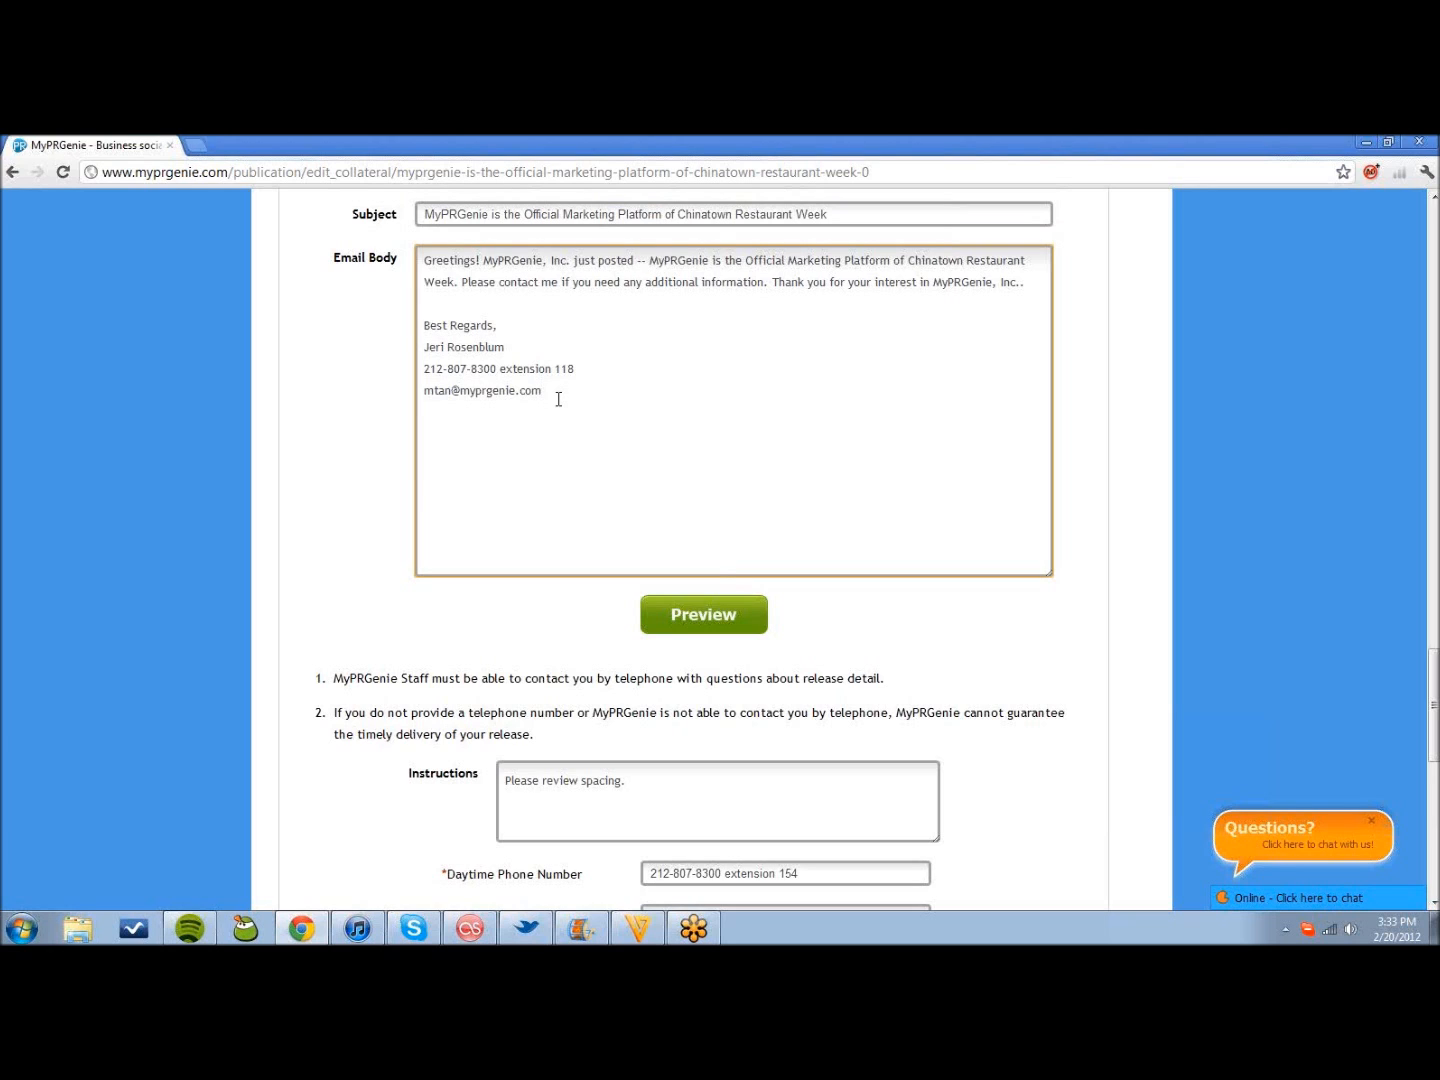
drag(546, 390, 420, 255)
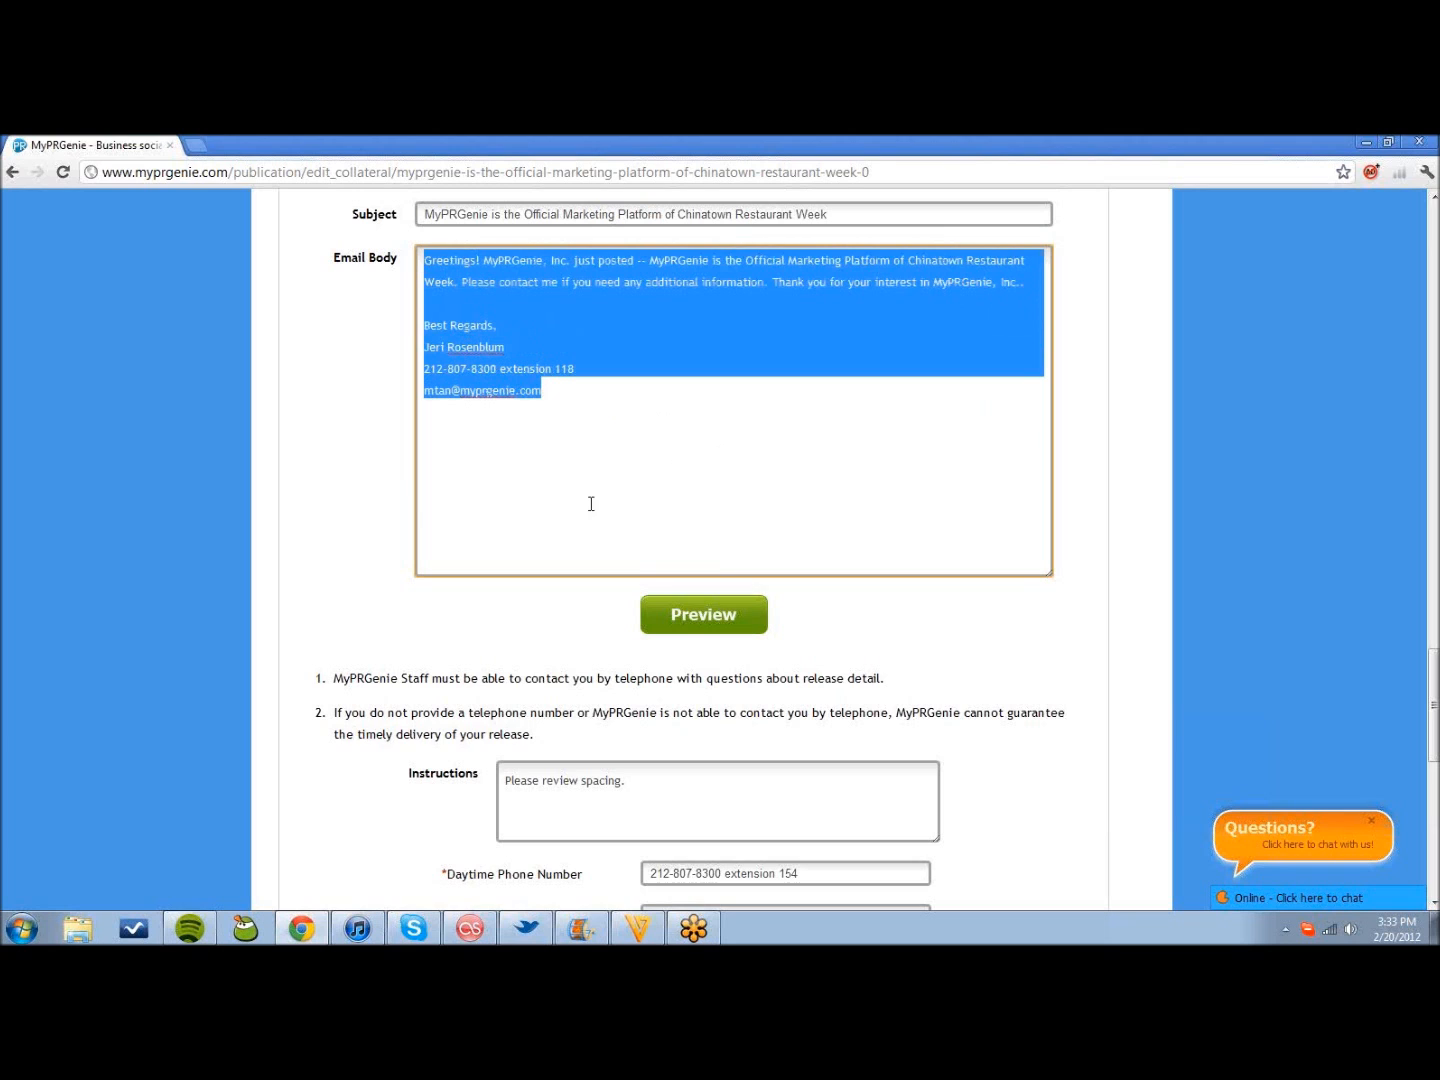
- Preview the email sent to media, read it from the greeting to the closing links, and close the preview
click(728, 616)
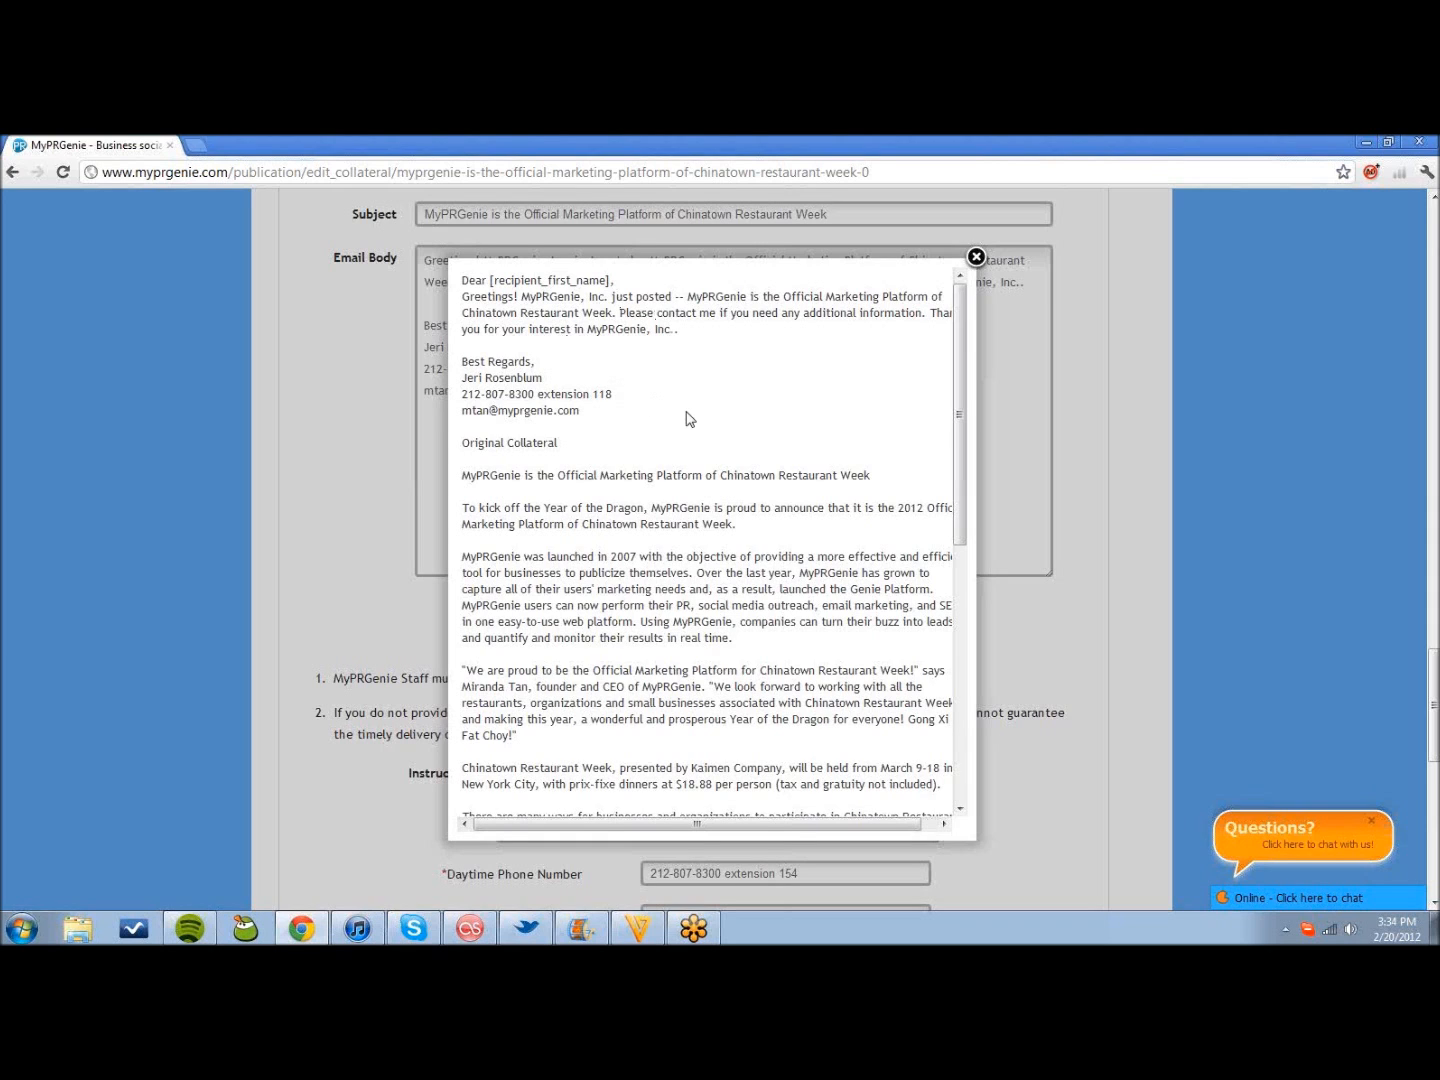
scroll(684, 417, down, 1)
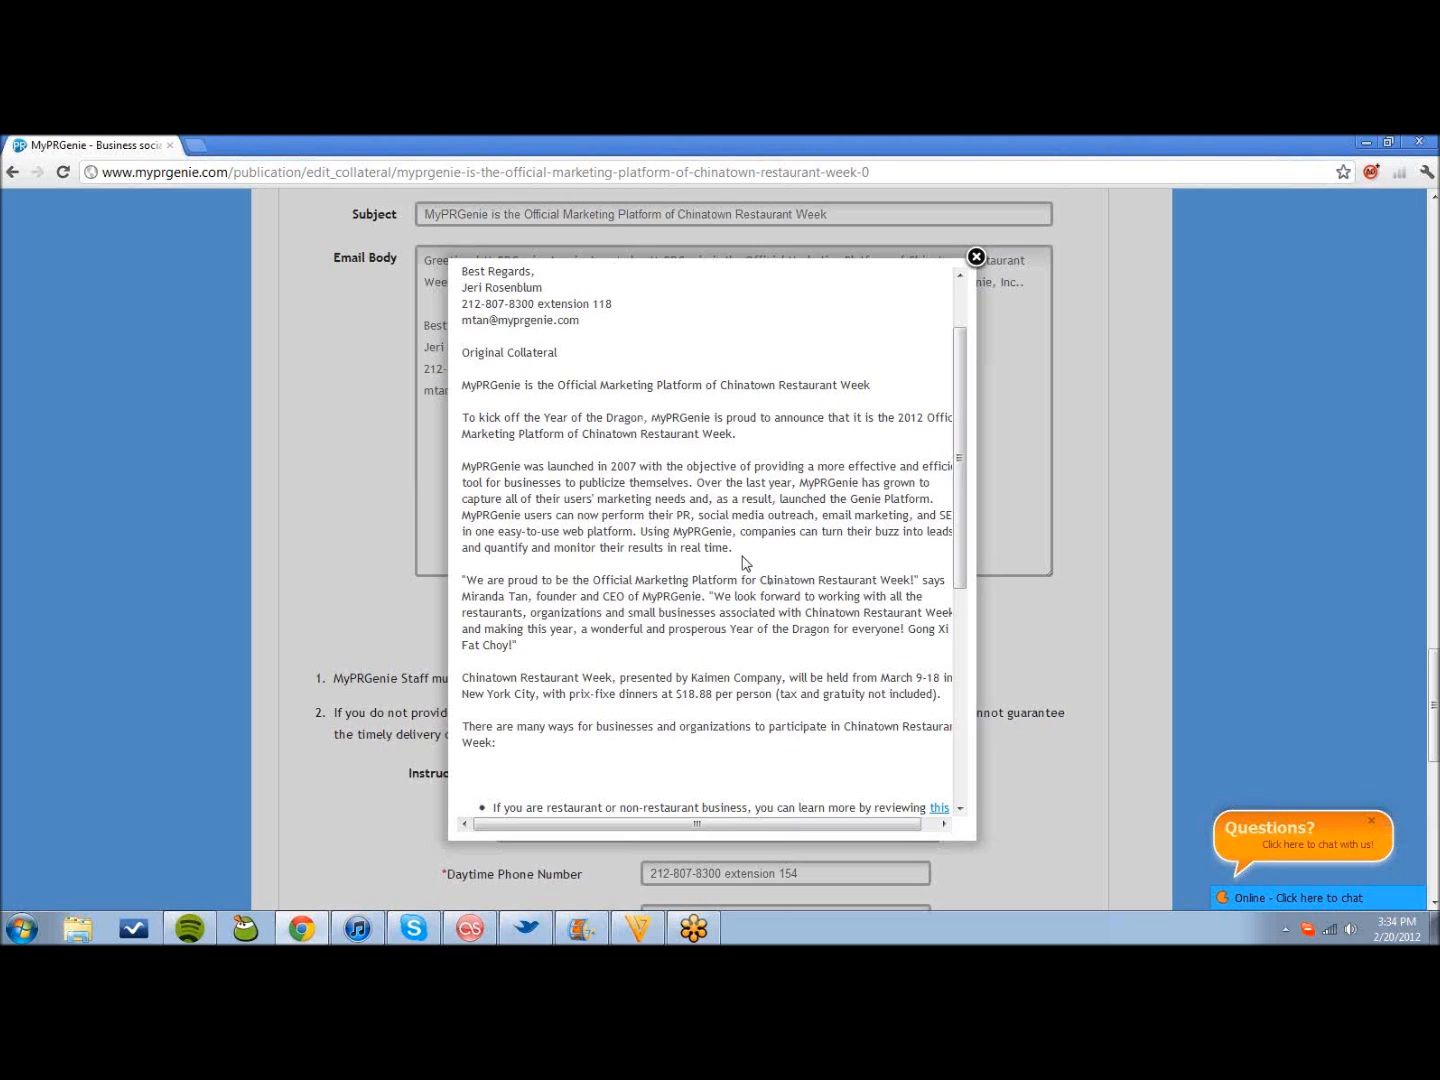
scroll(715, 562, down, 1)
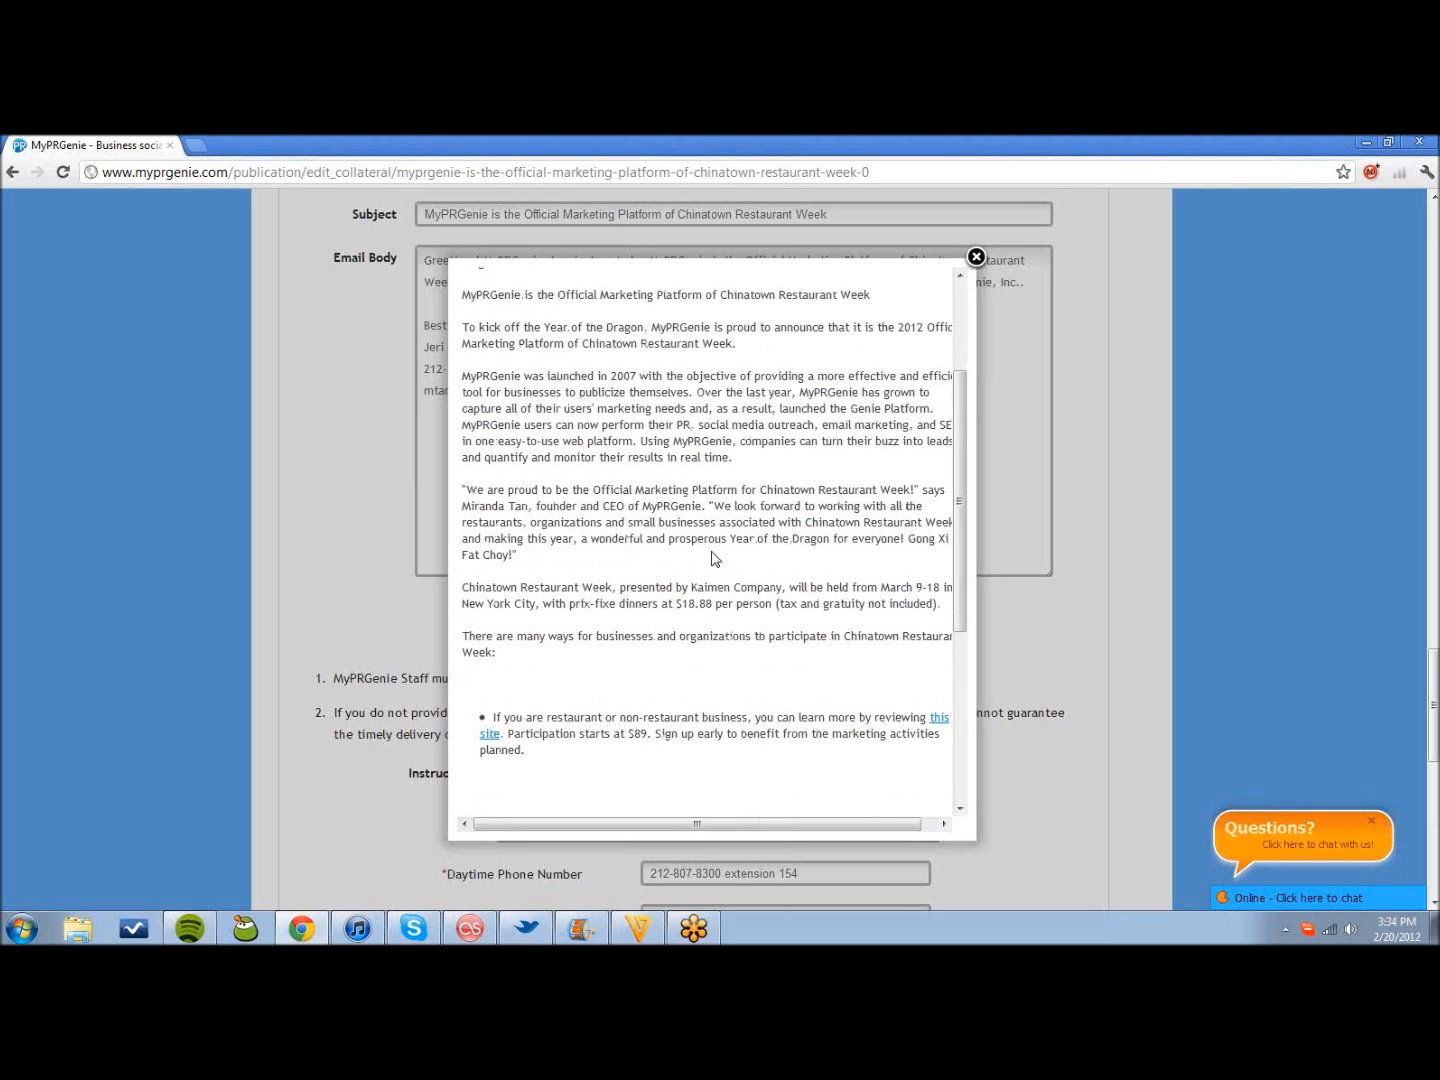
scroll(714, 559, down, 1)
scroll(712, 546, down, 1)
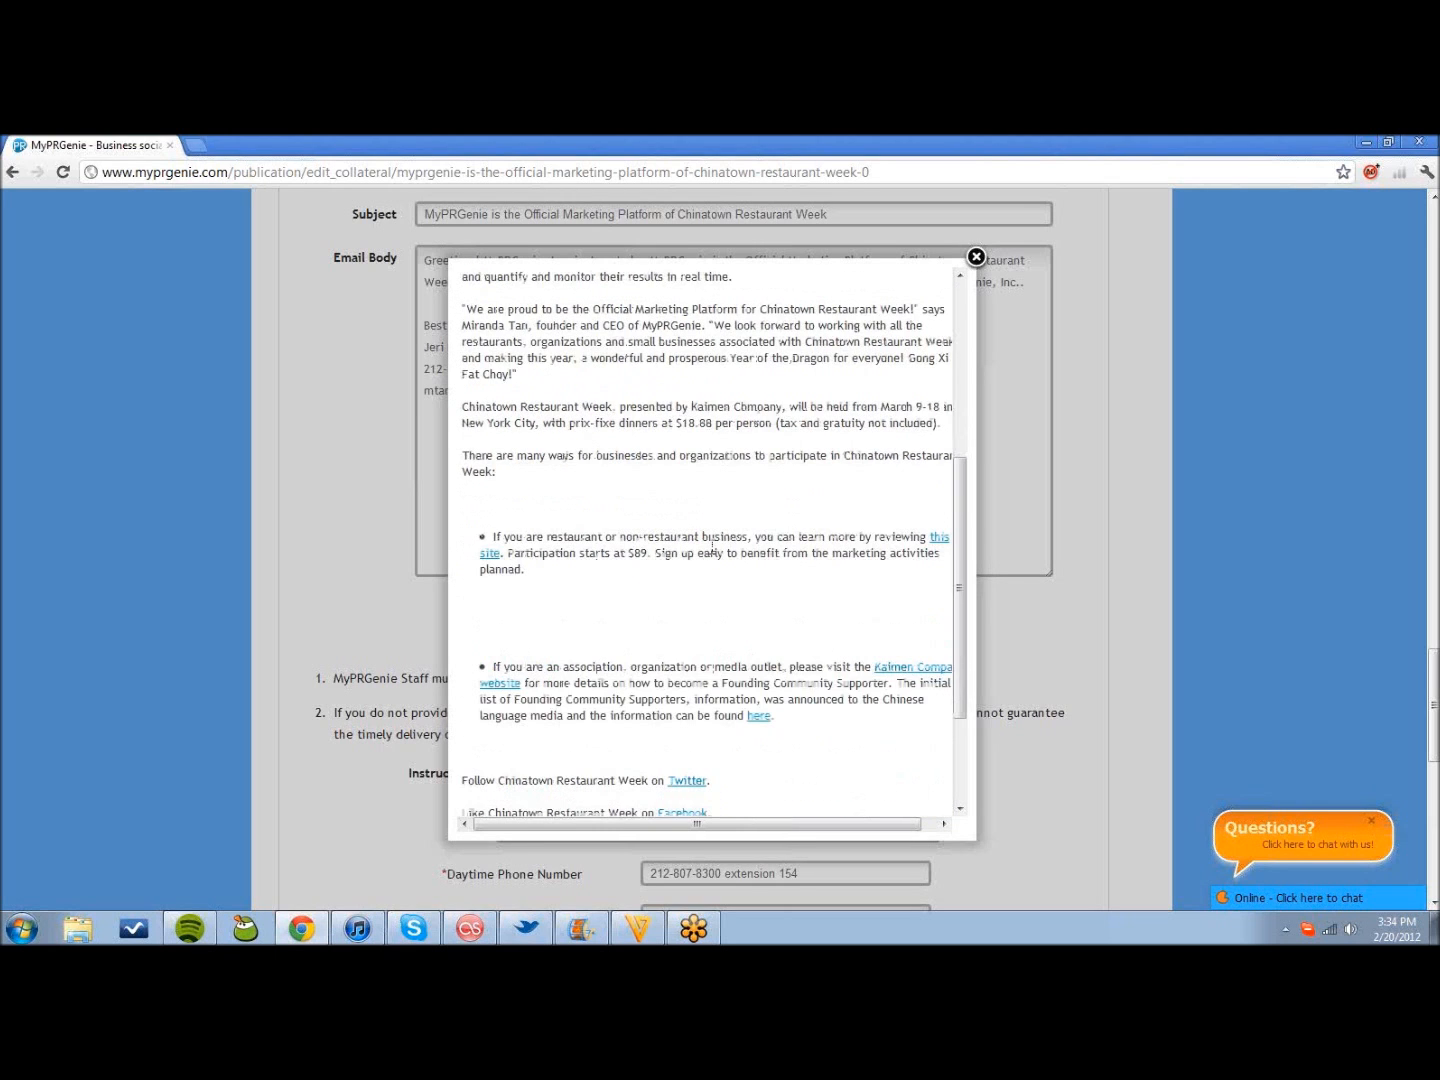
scroll(712, 547, down, 1)
scroll(713, 545, down, 1)
scroll(713, 545, down, 1)
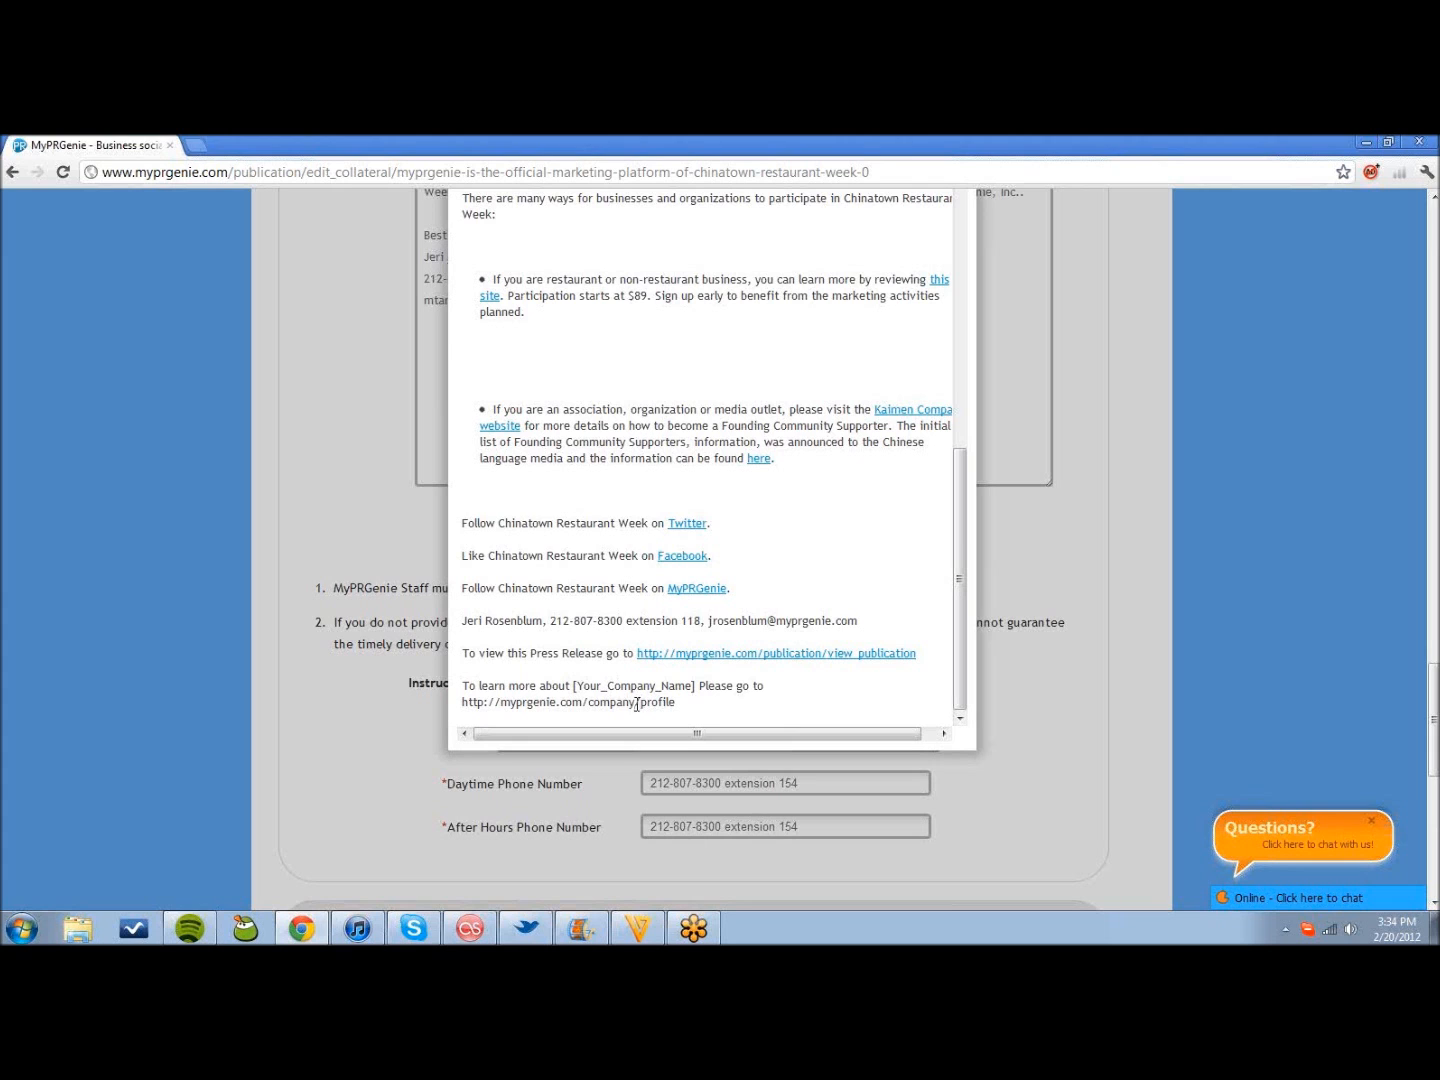
drag(1436, 690, 1436, 680)
drag(958, 660, 1004, 383)
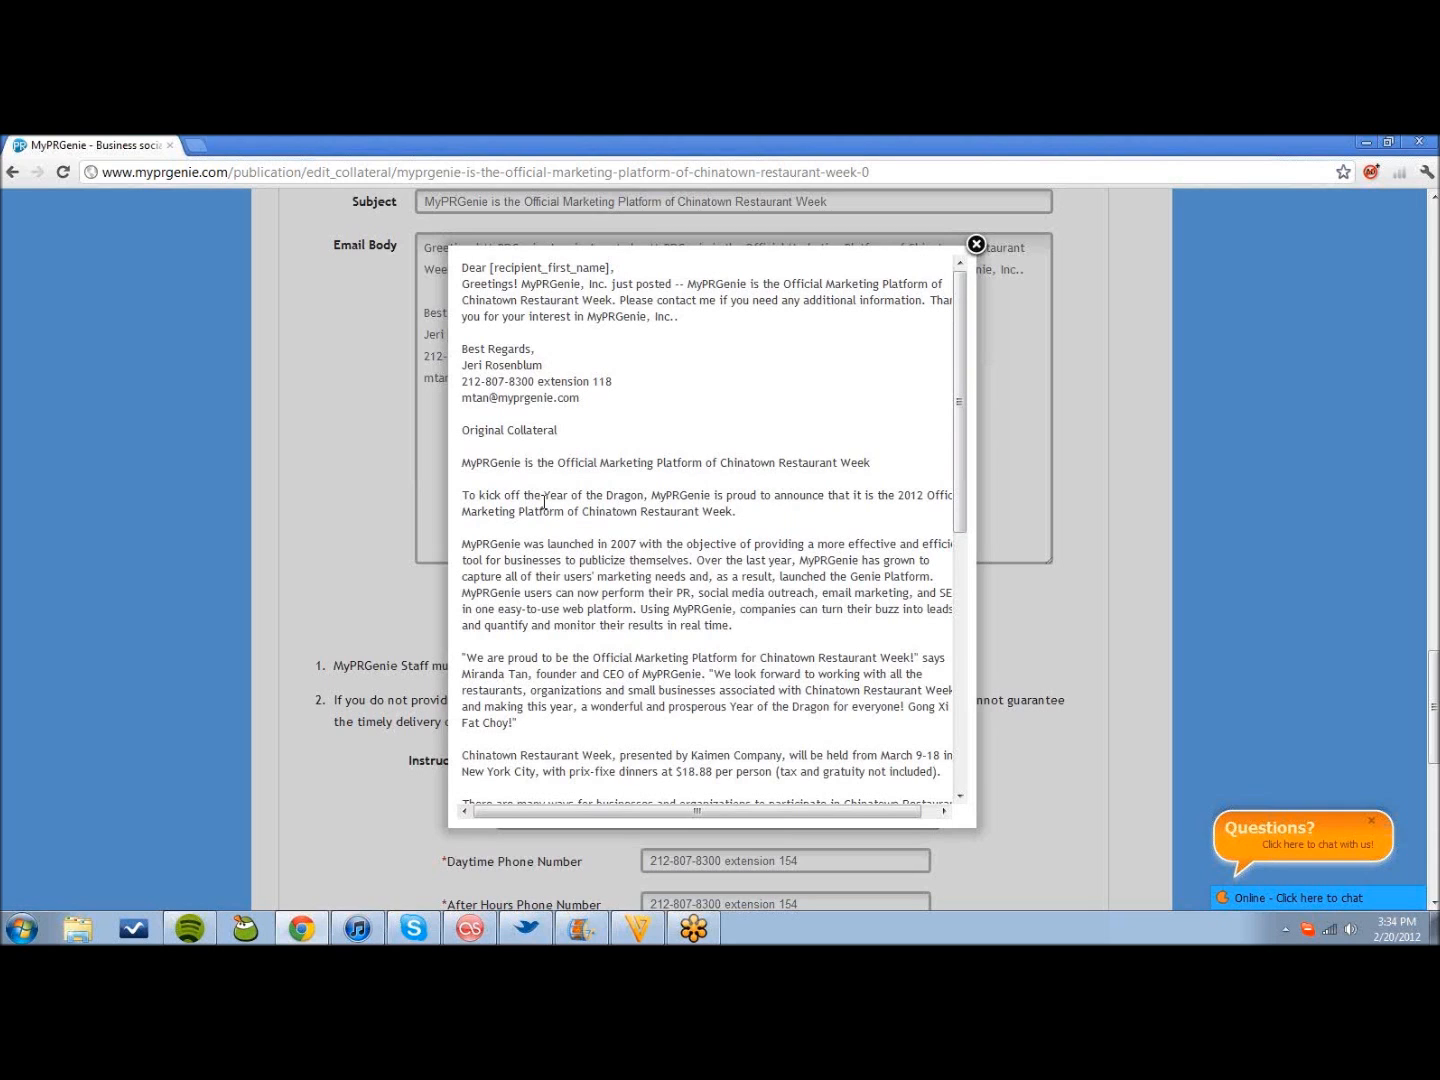
drag(545, 495, 803, 712)
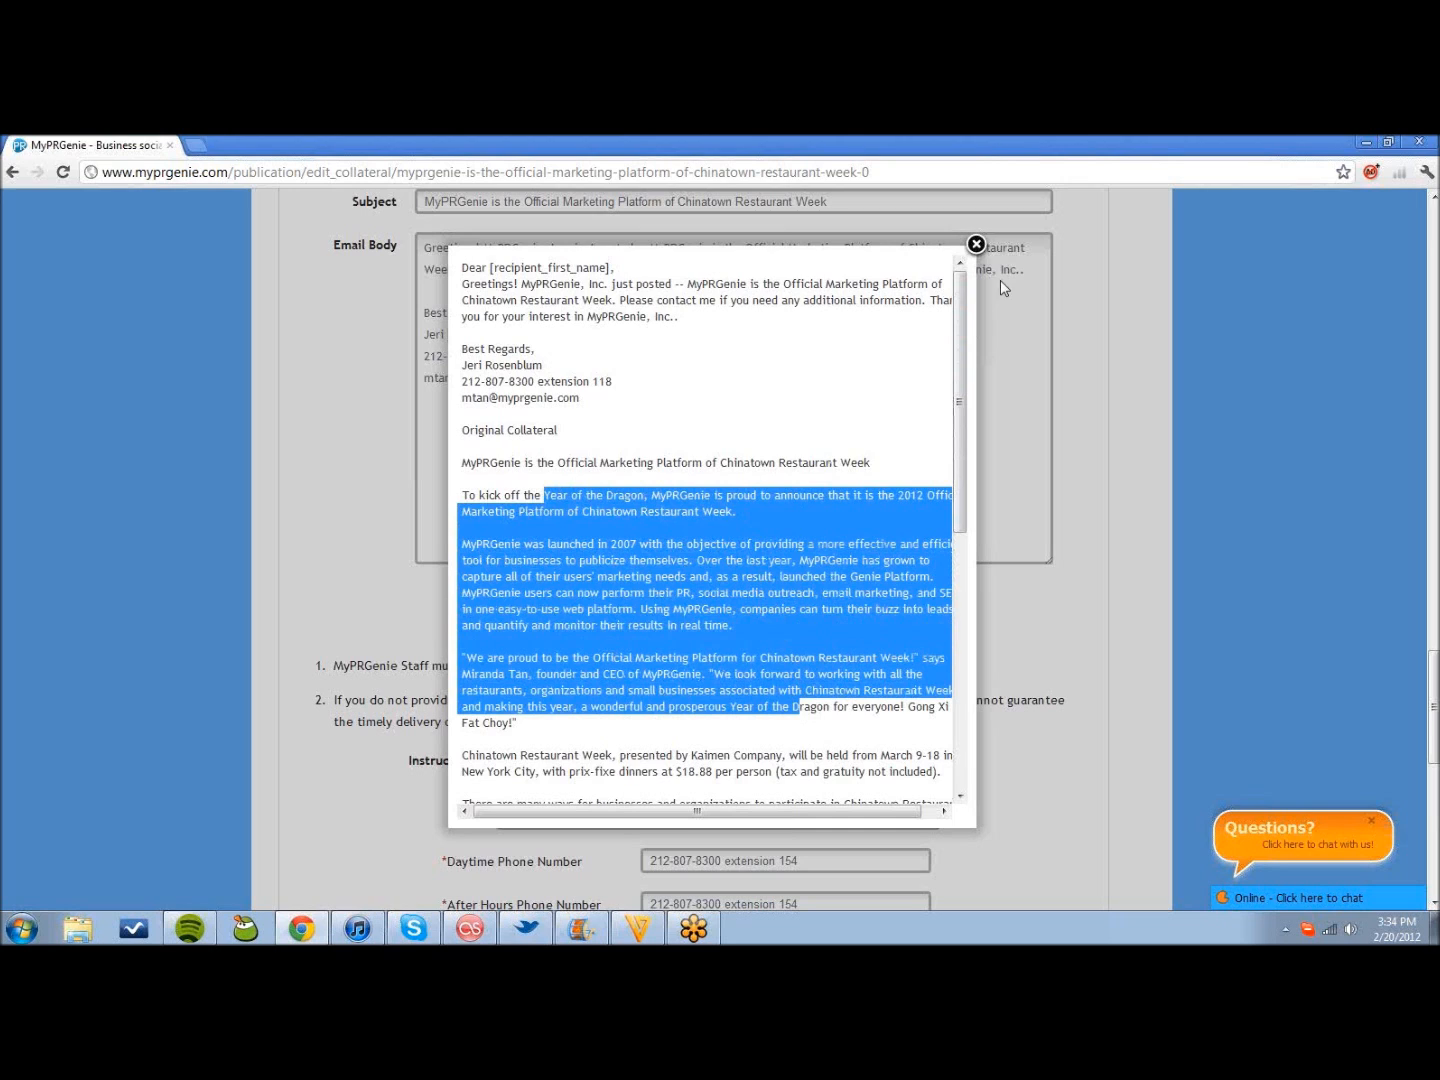
click(976, 246)
- Check the editor instructions and contact phone fields, highlight "Please review spacing.", and briefly open and minimize the live chat
scroll(958, 476, down, 2)
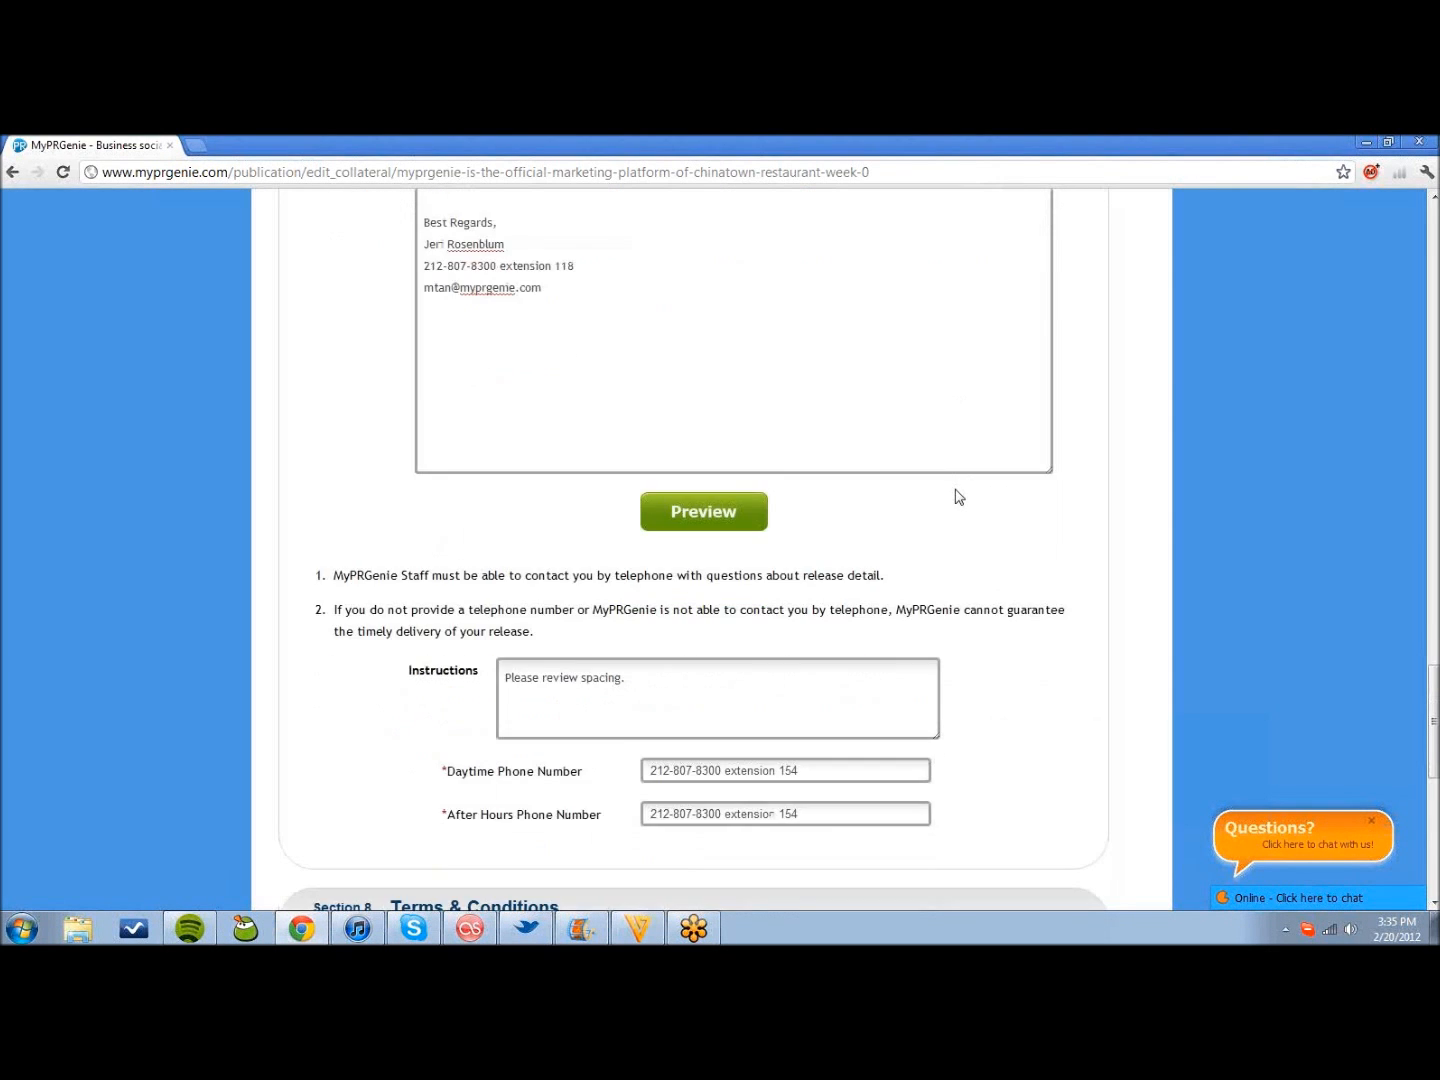
scroll(834, 517, down, 2)
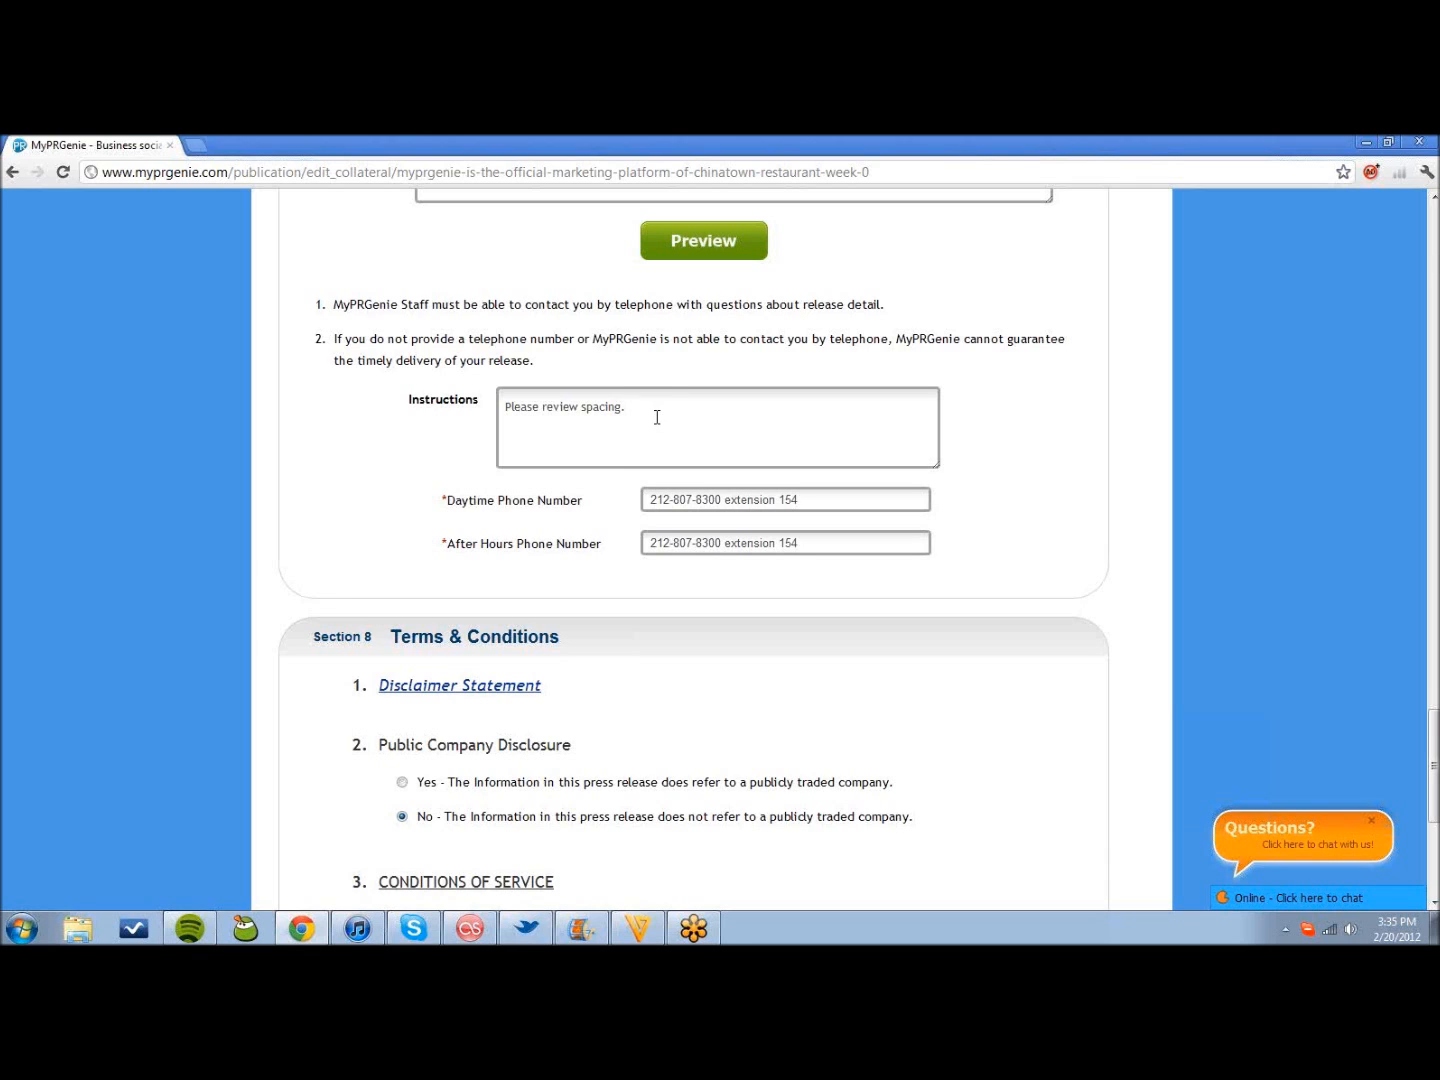
drag(670, 411, 491, 406)
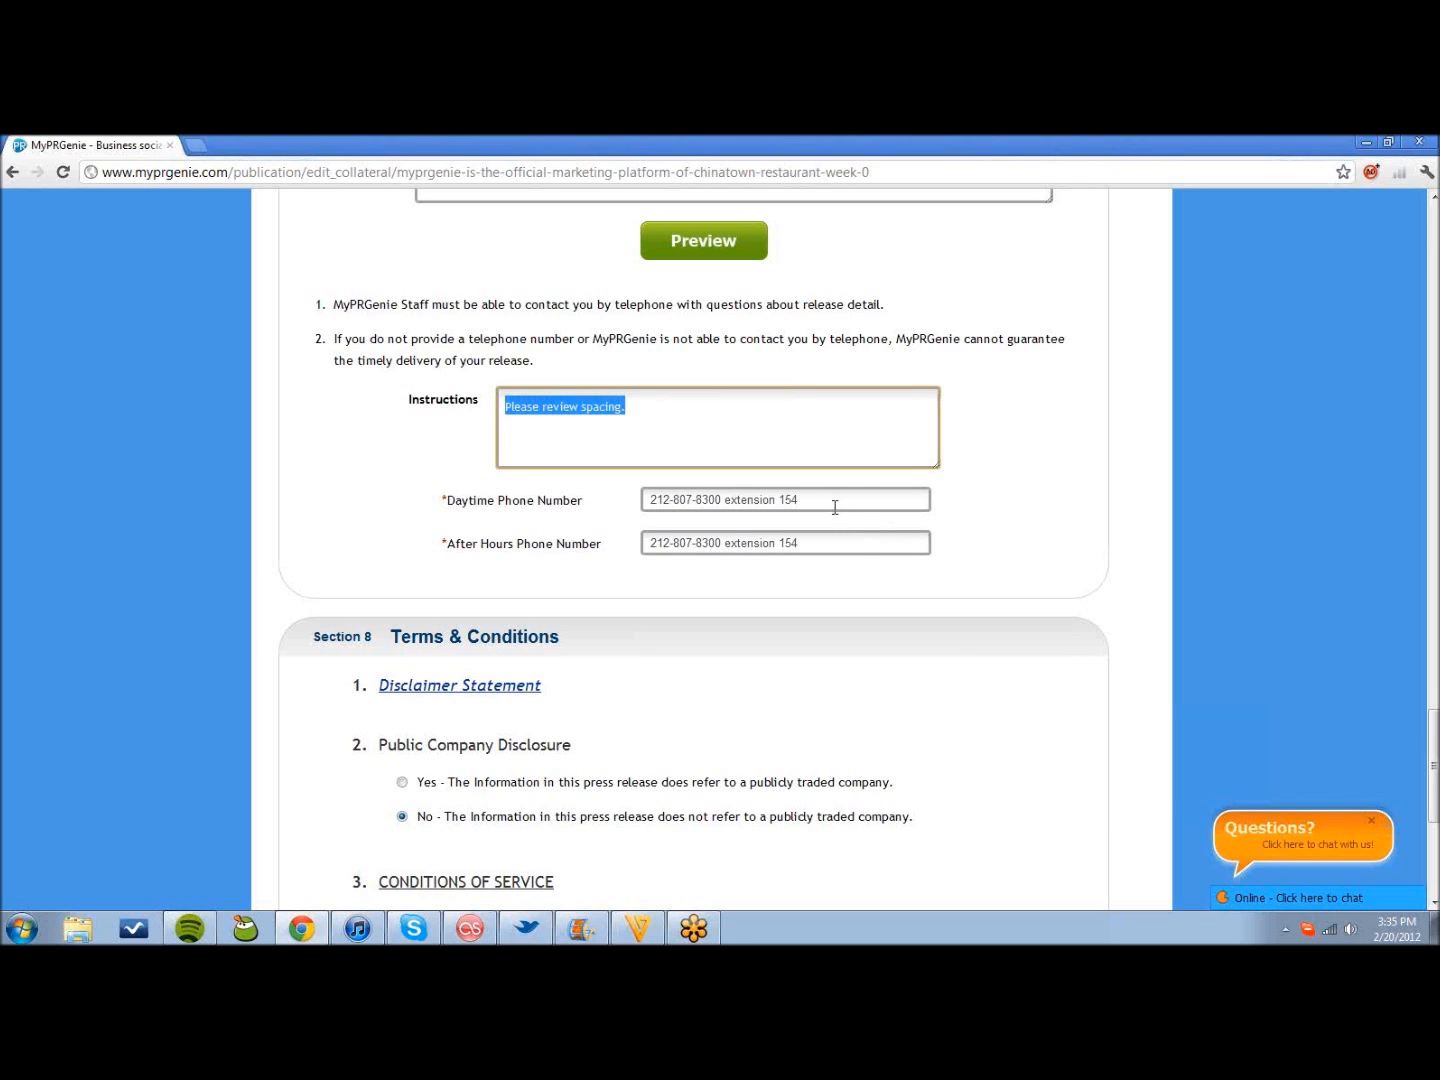
click(1318, 902)
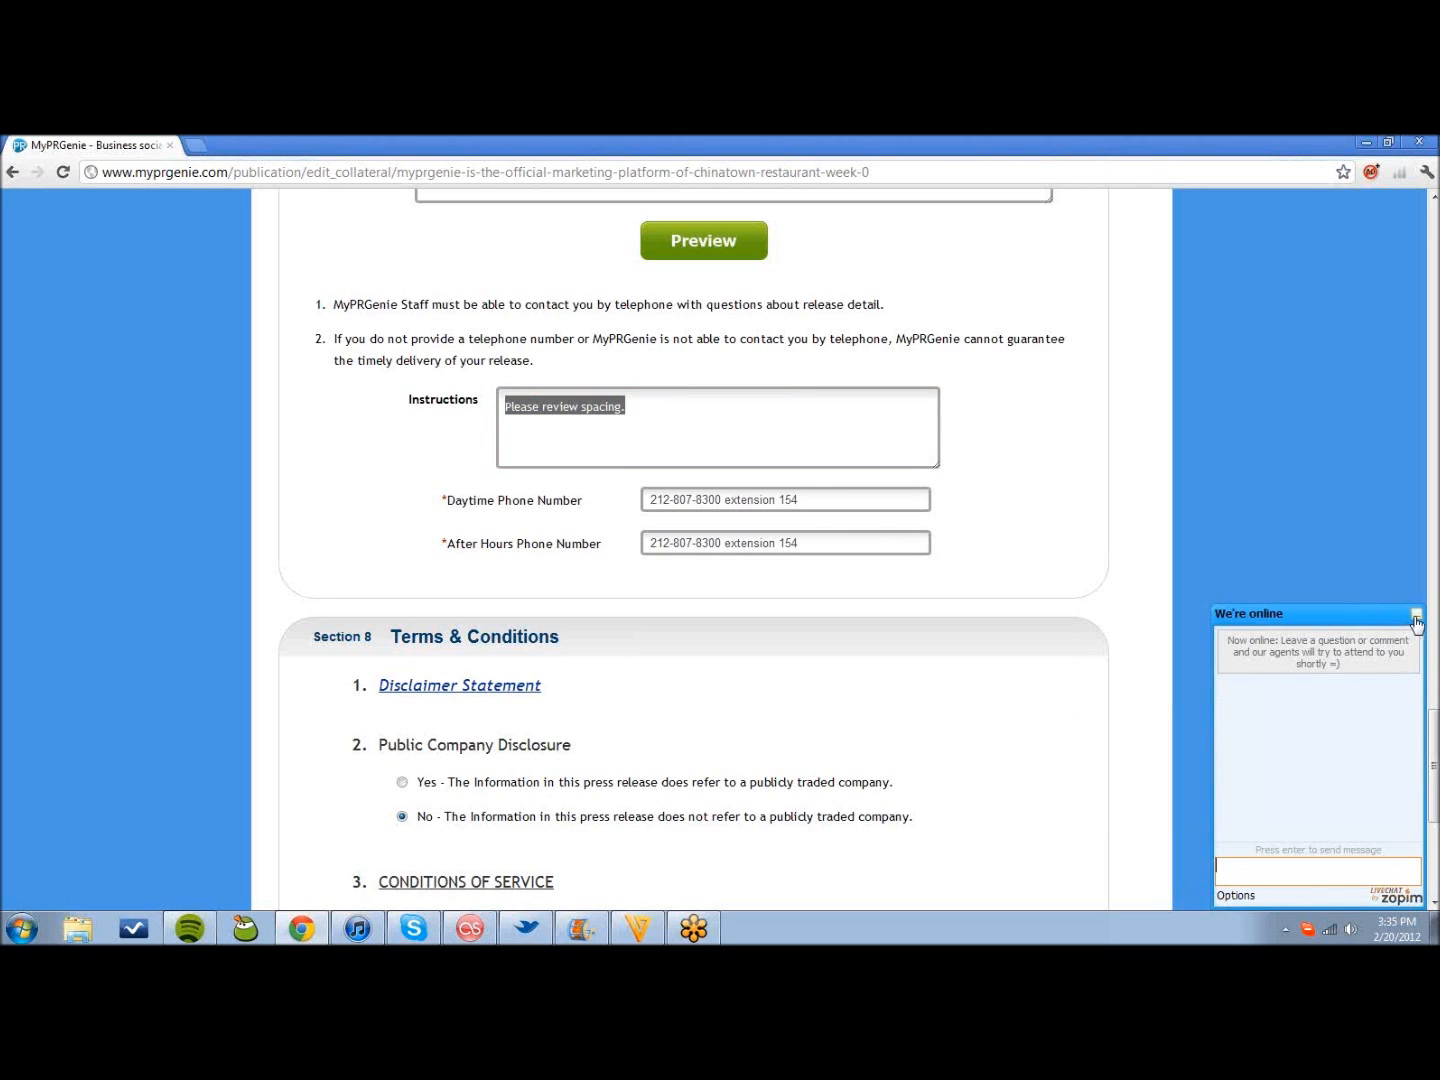
click(1417, 614)
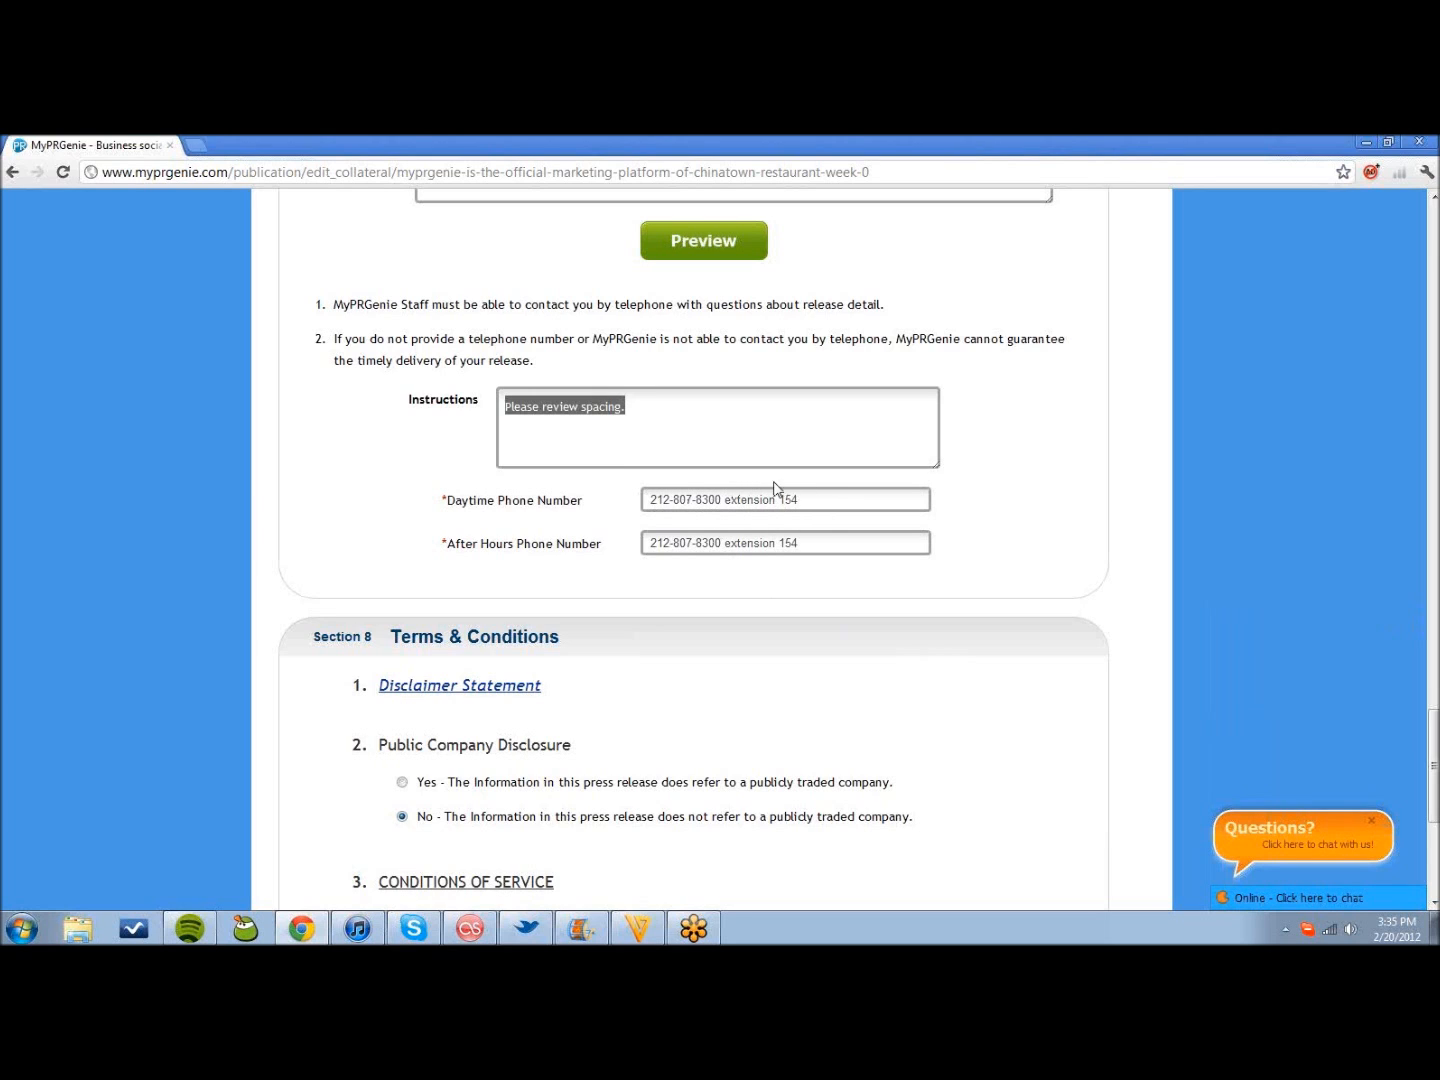
- Review the Terms & Conditions section and continue to save the release and reach its preview page
scroll(826, 537, down, 4)
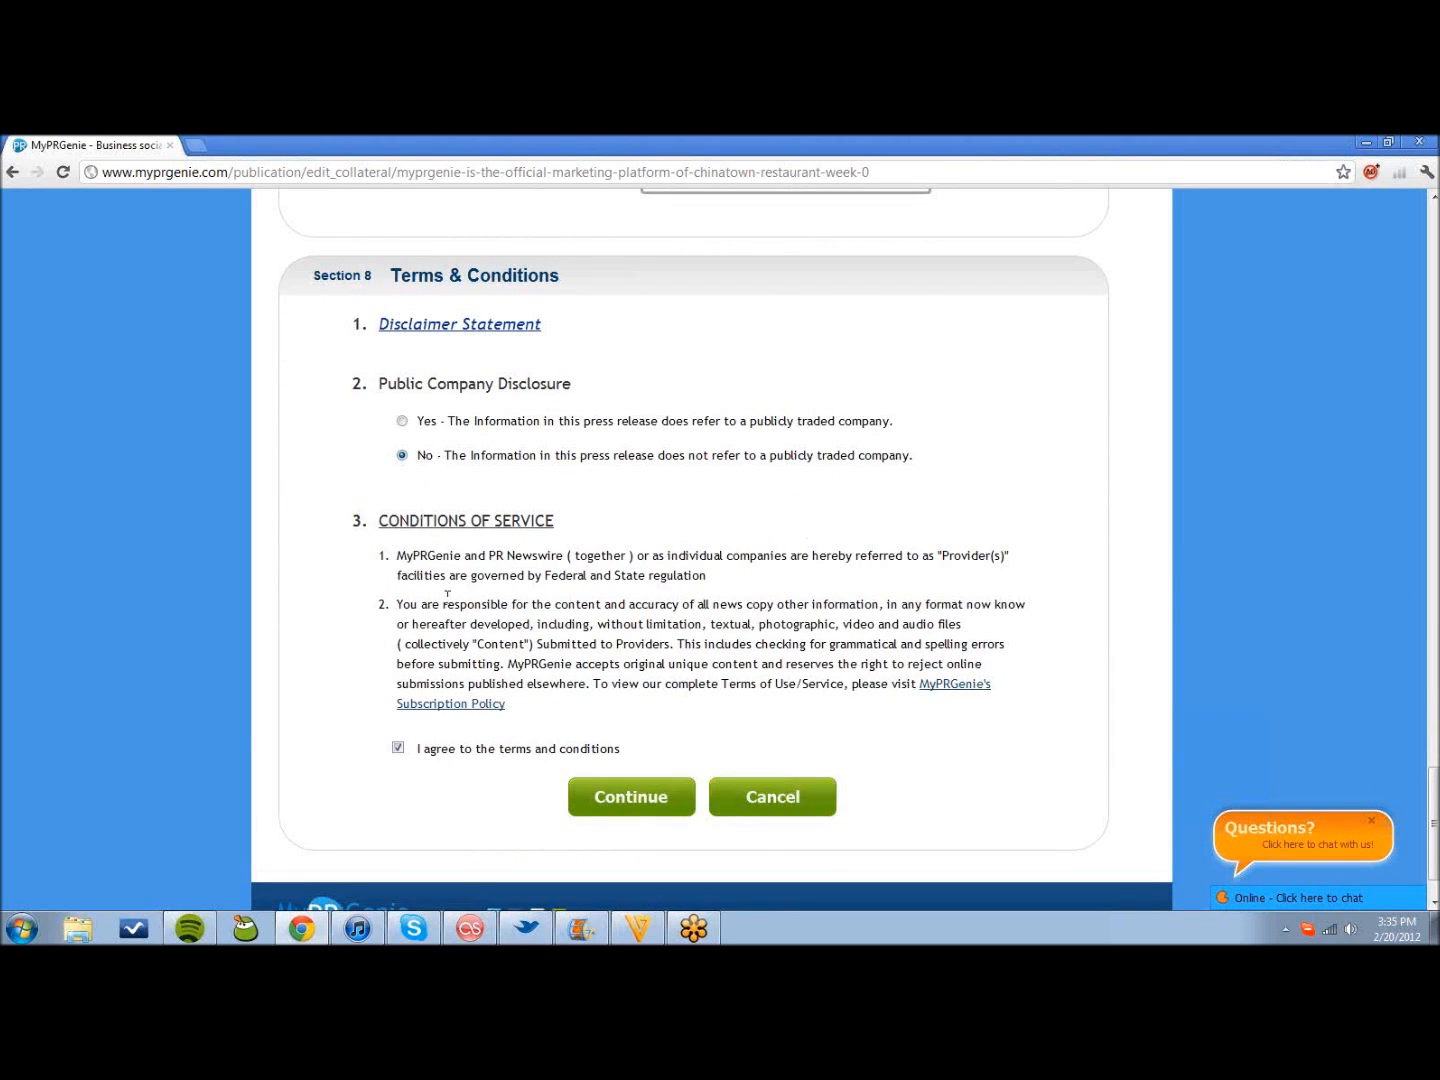
scroll(446, 610, down, 1)
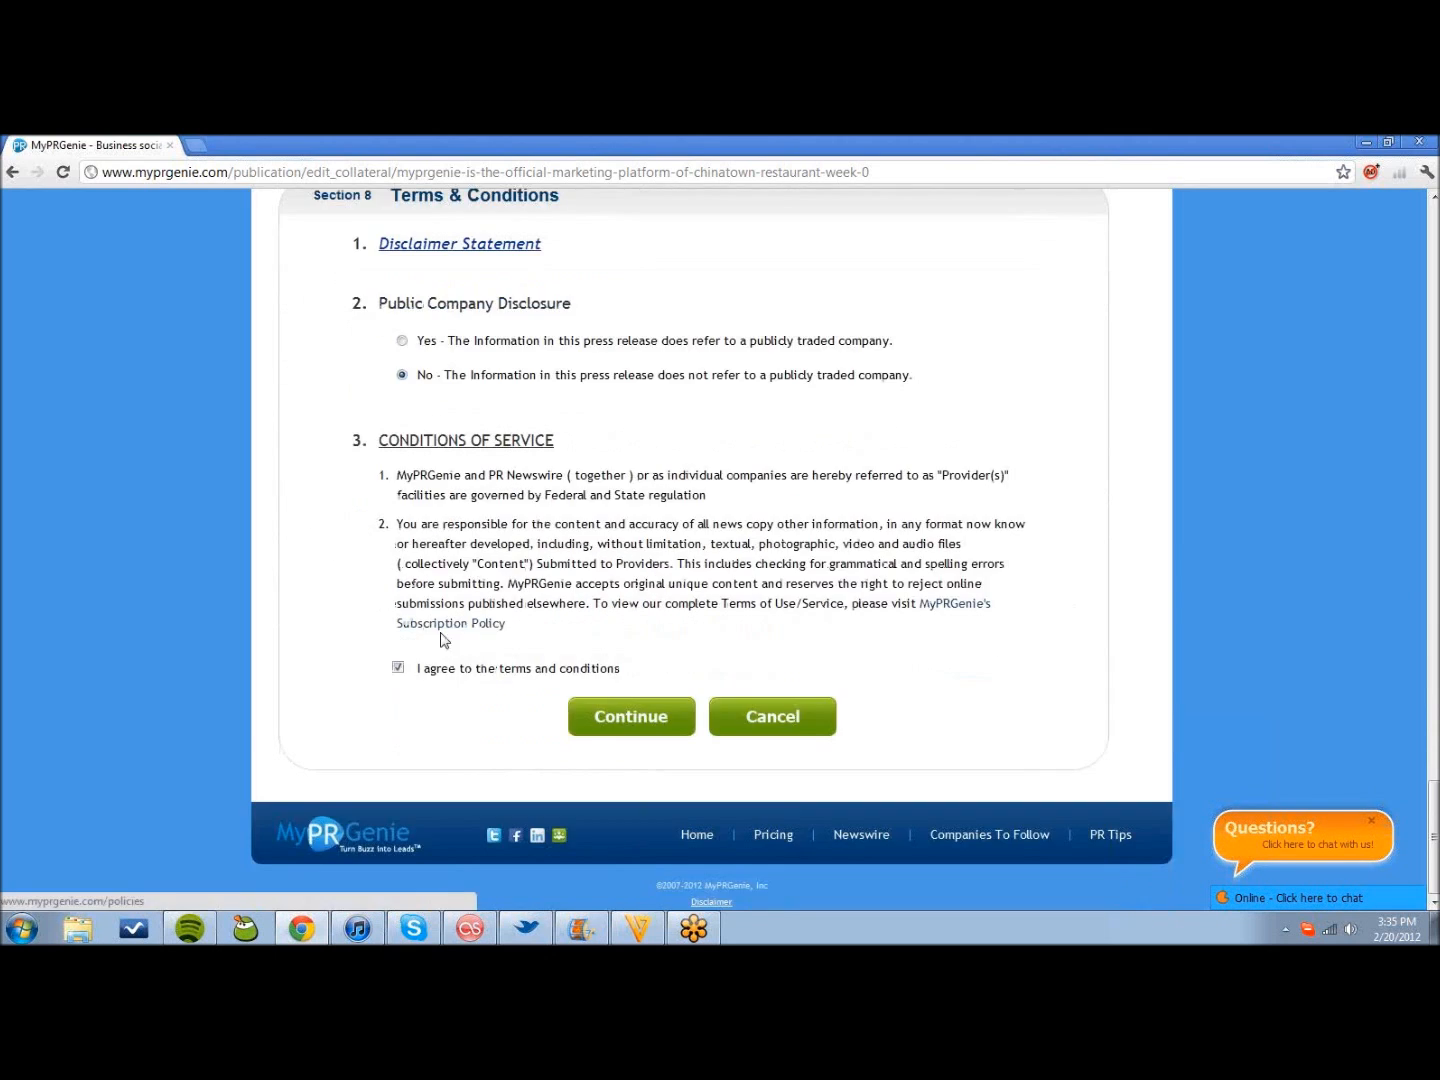
click(614, 713)
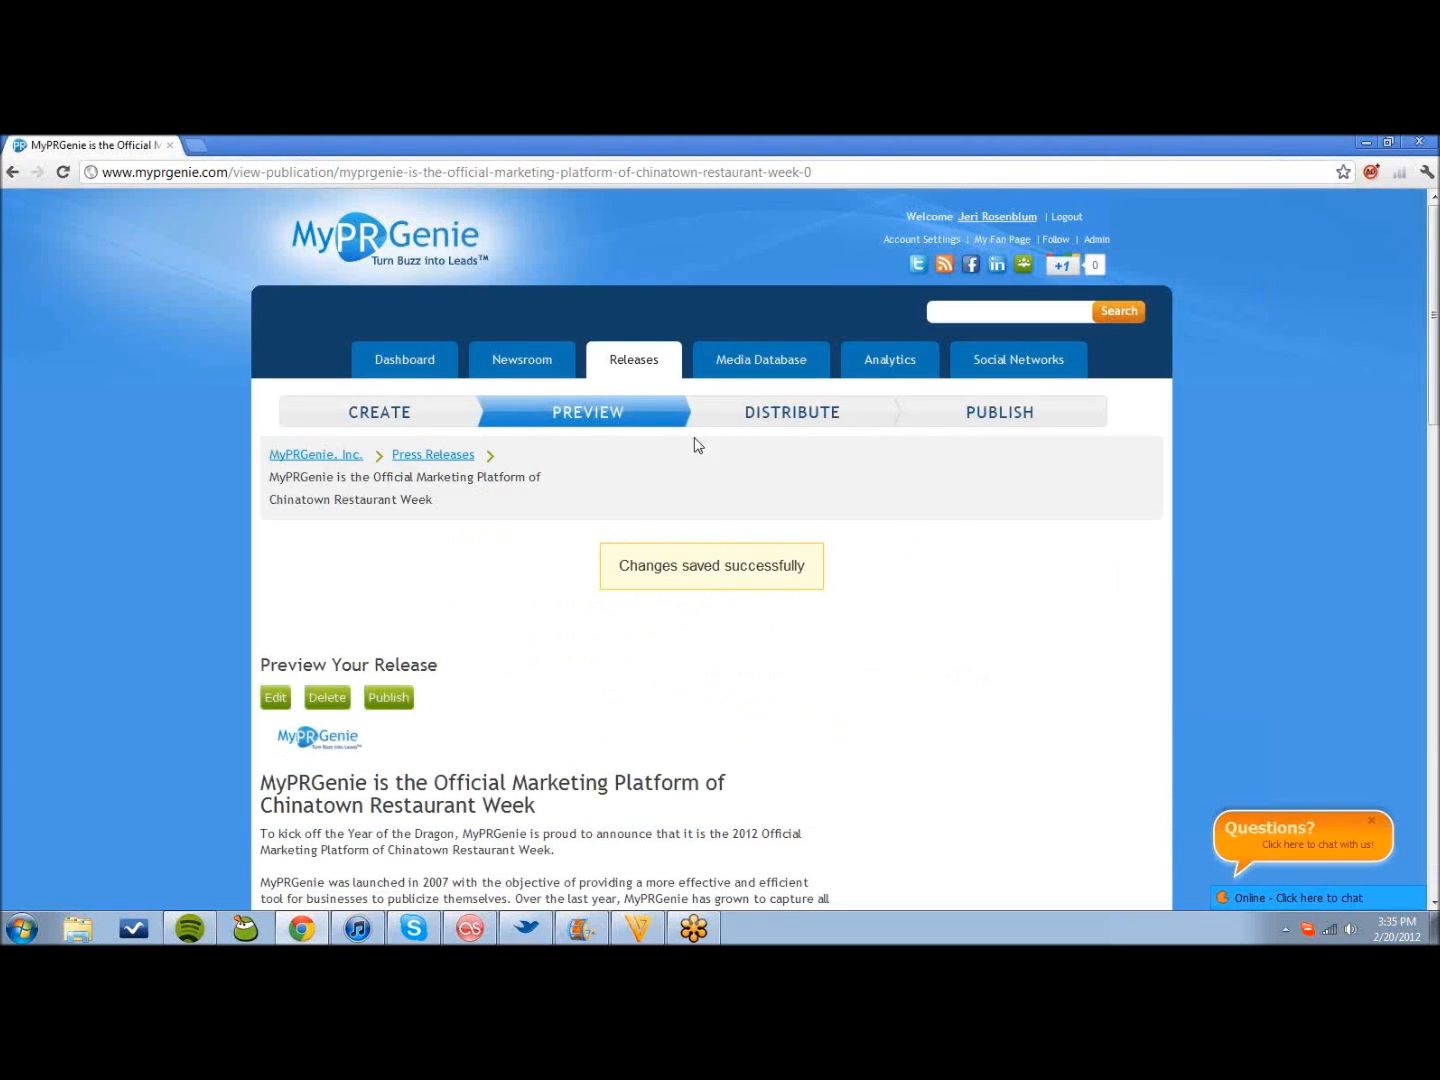
- Review the saved press release preview down to its tags and company description, and continue to the publish and distribute page
scroll(720, 560, down, 1)
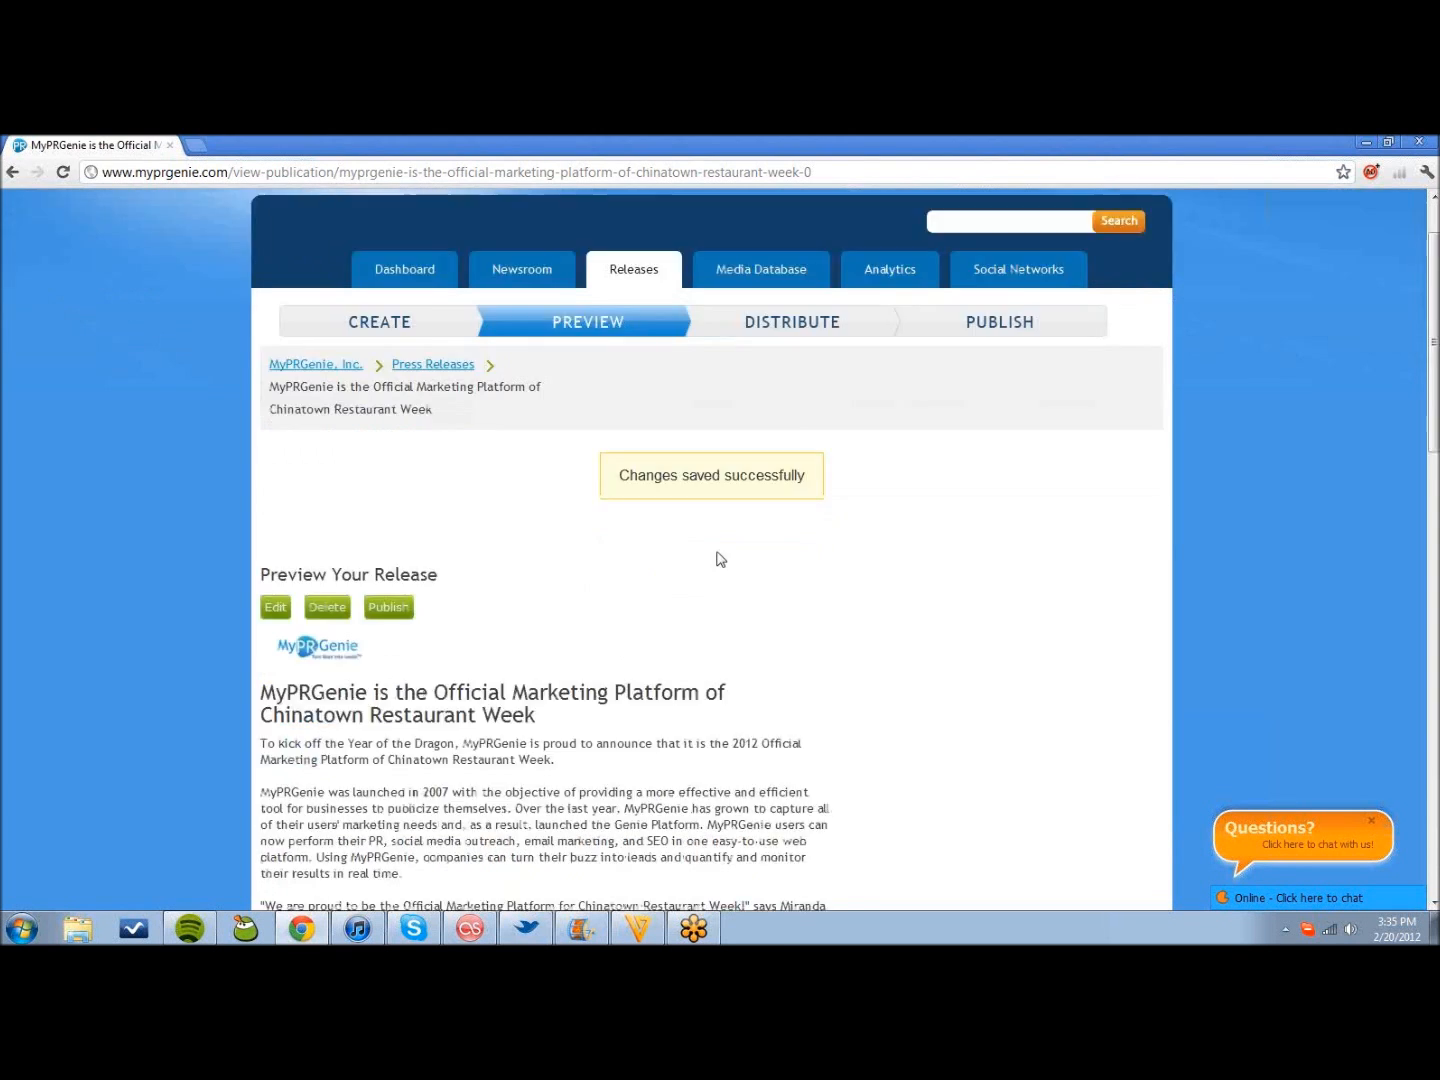
scroll(720, 560, down, 9)
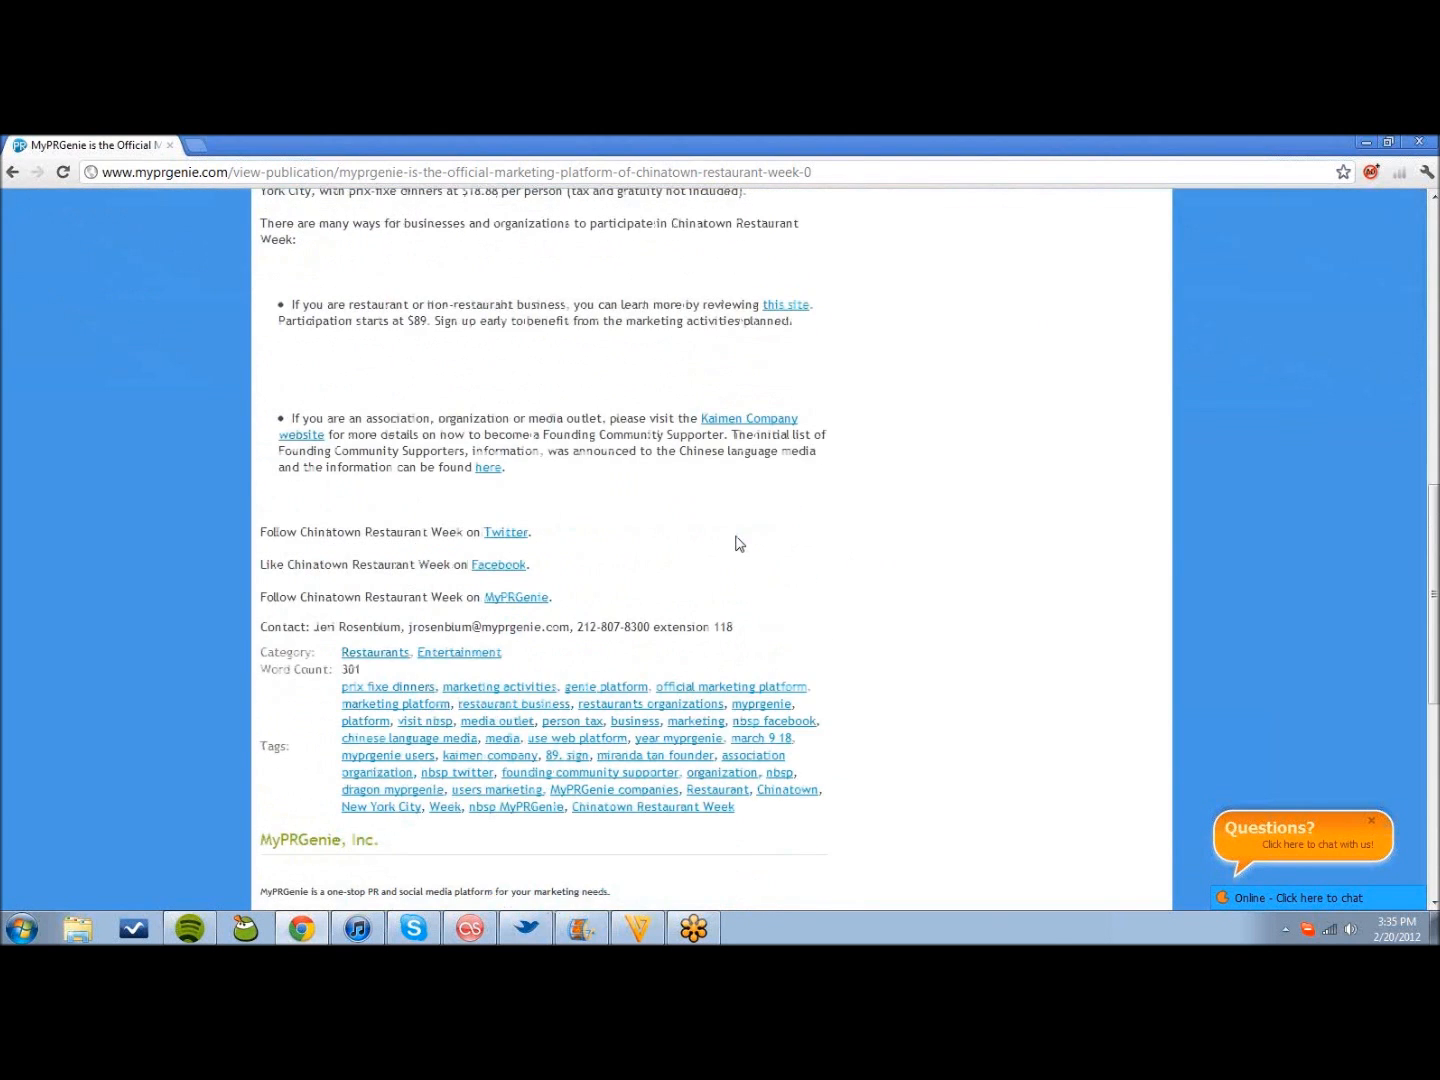
scroll(735, 543, down, 2)
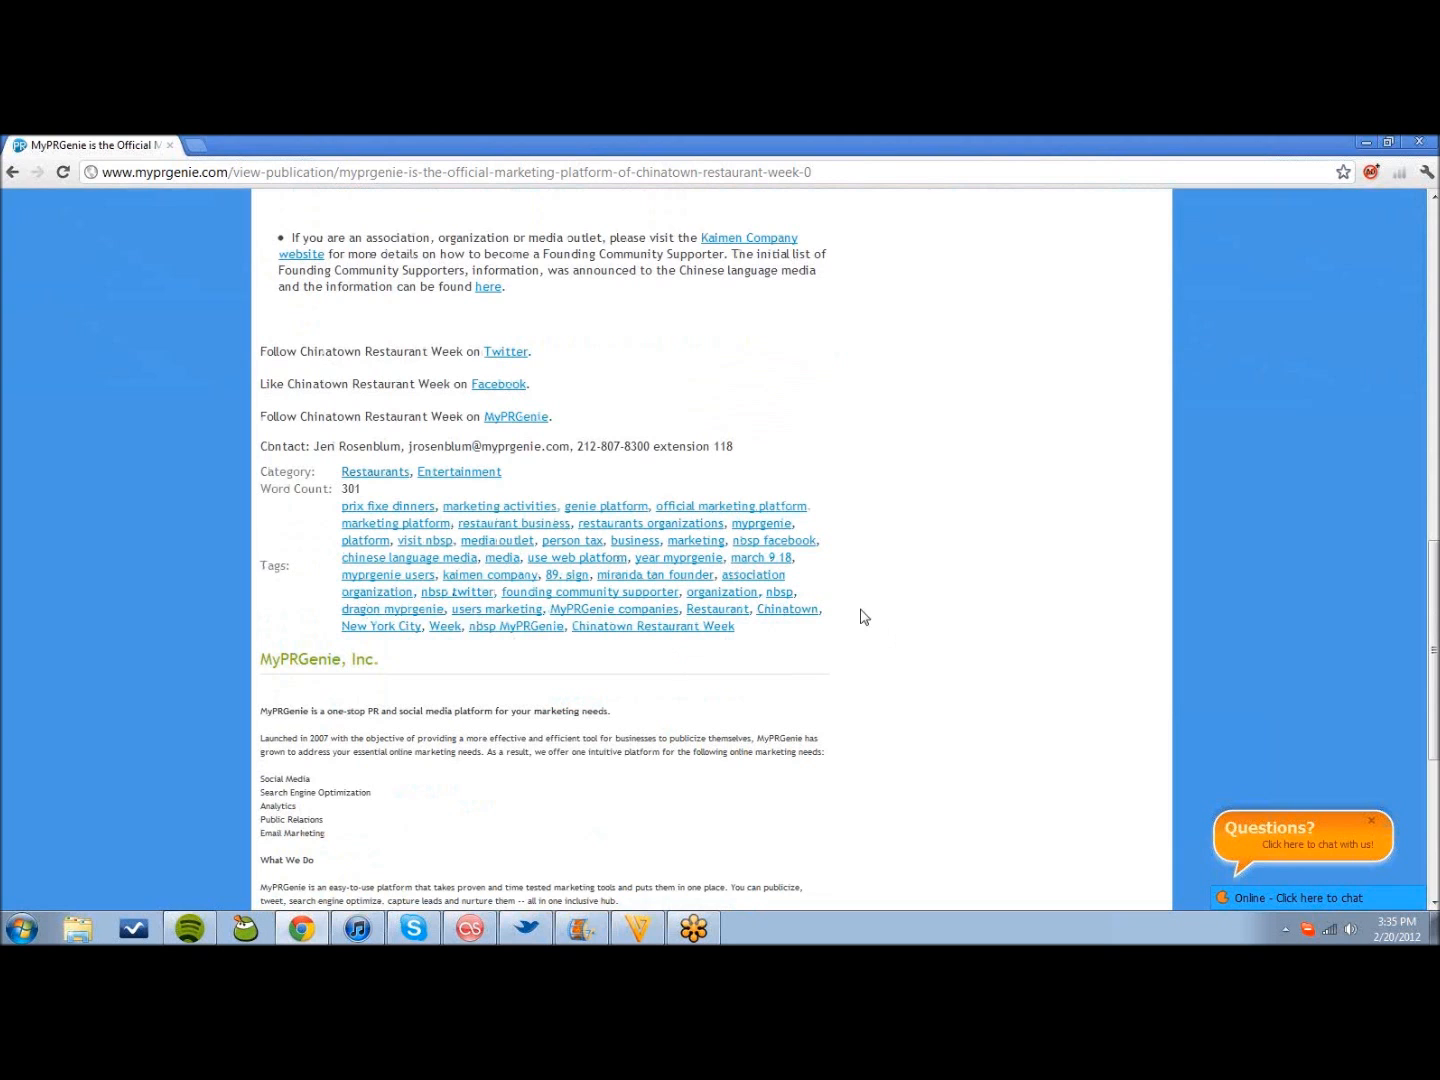
scroll(864, 612, down, 5)
scroll(859, 608, up, 15)
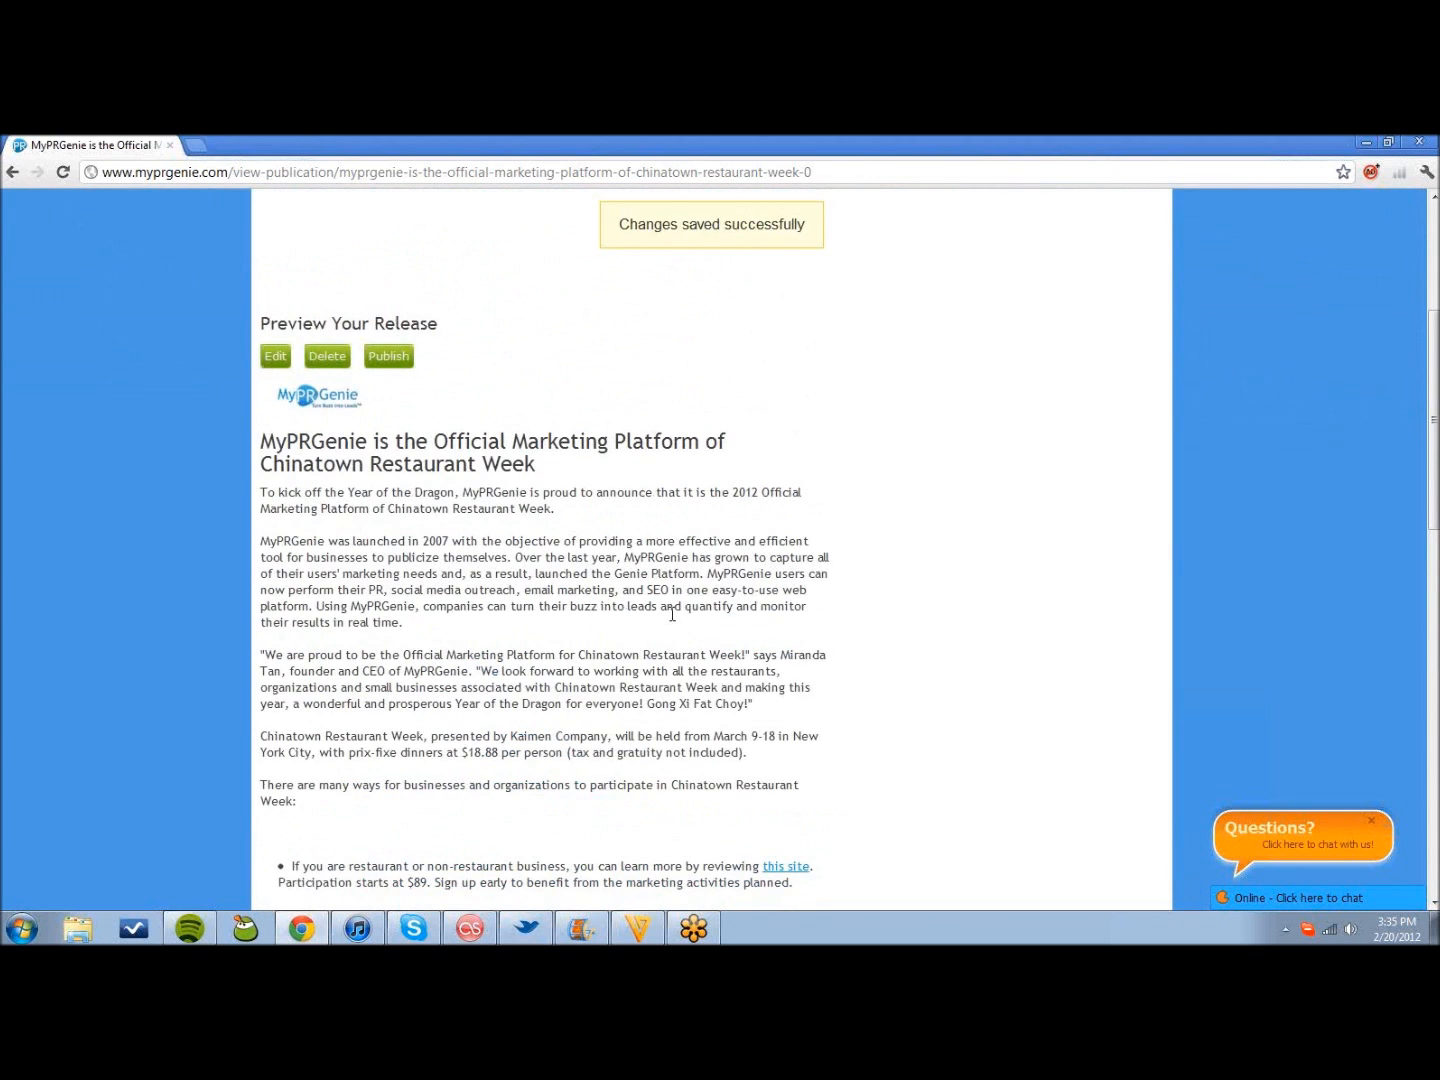
scroll(672, 614, up, 3)
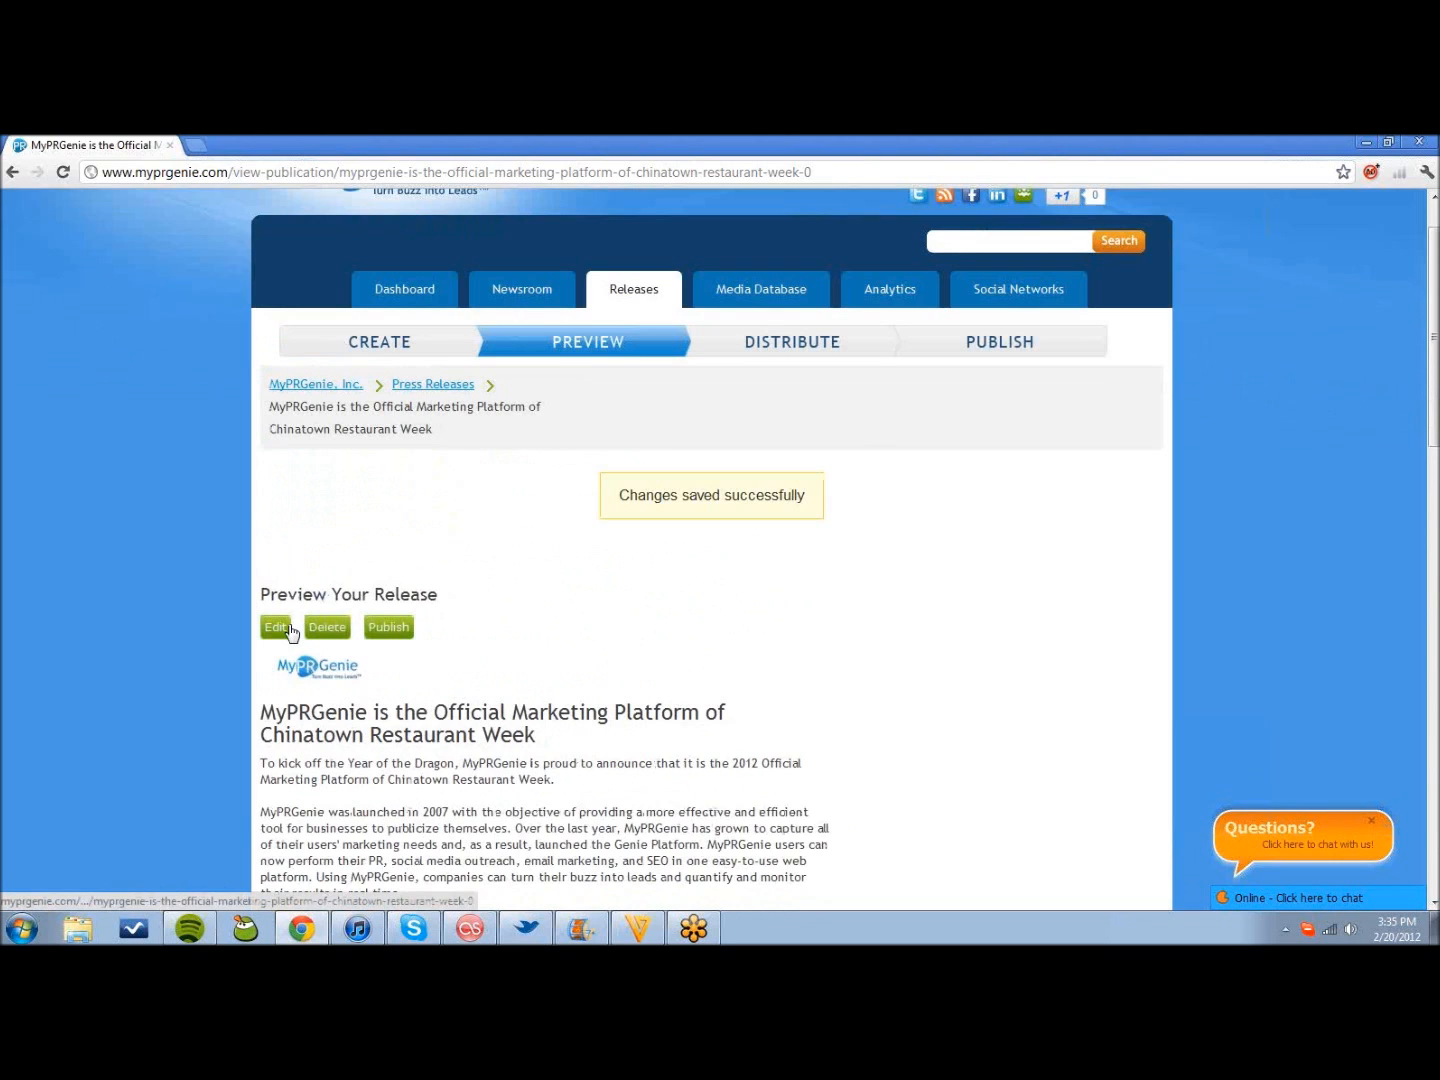
click(396, 637)
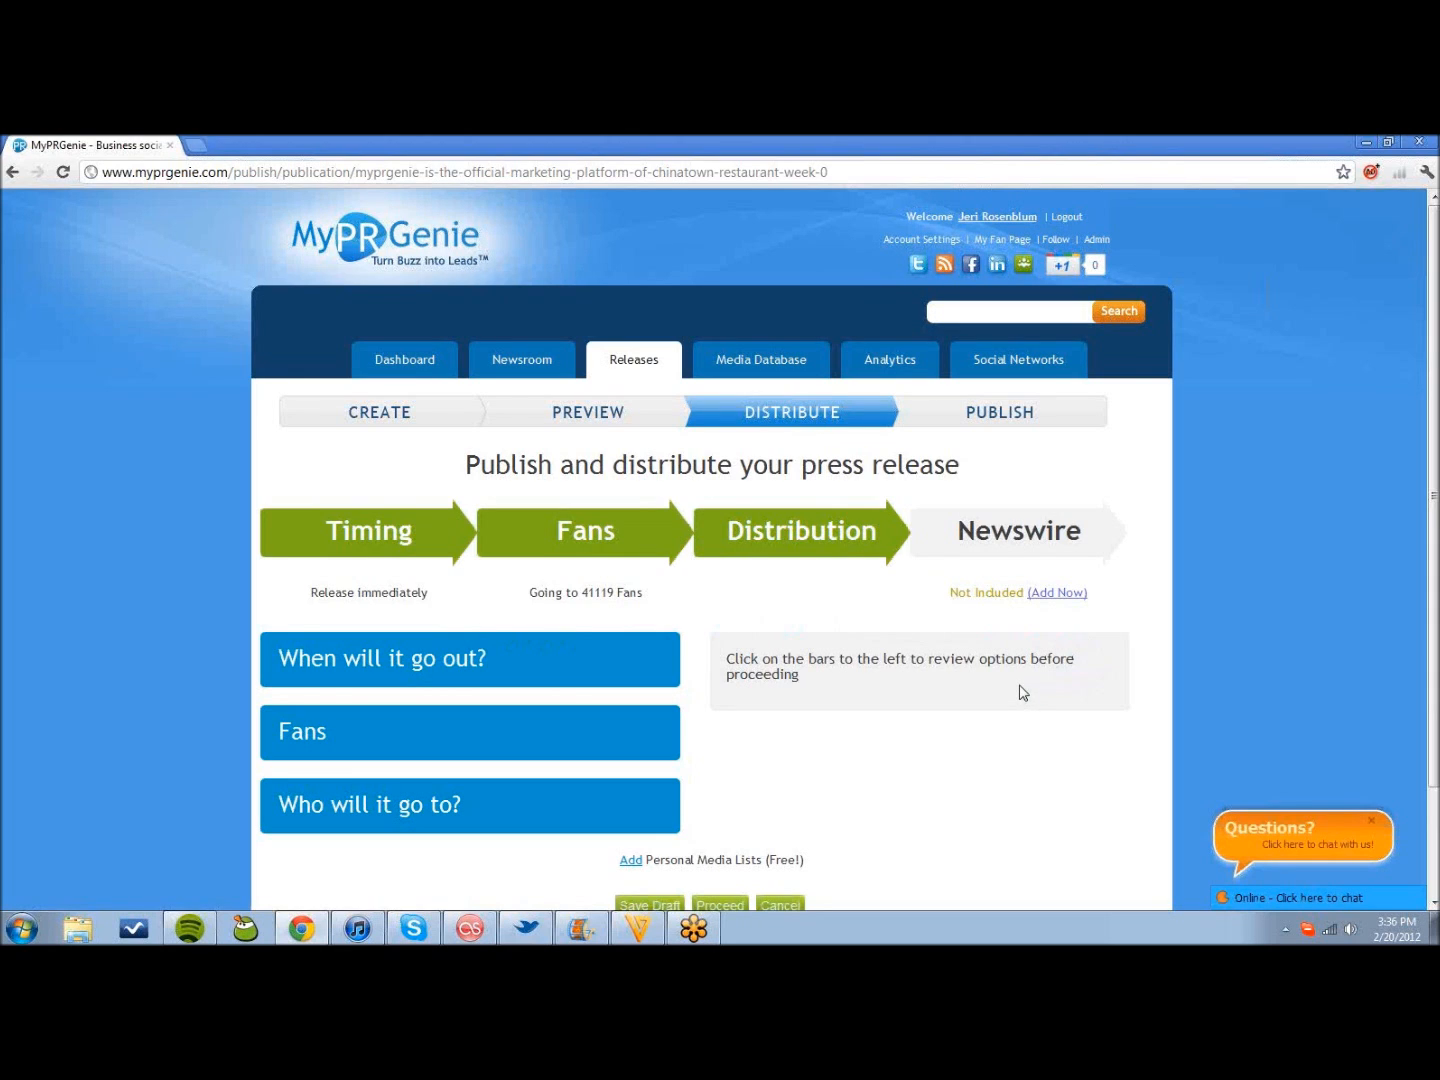
- Examine the release timing options, including the calendar for a scheduled date, and view the Fans distribution section
click(560, 660)
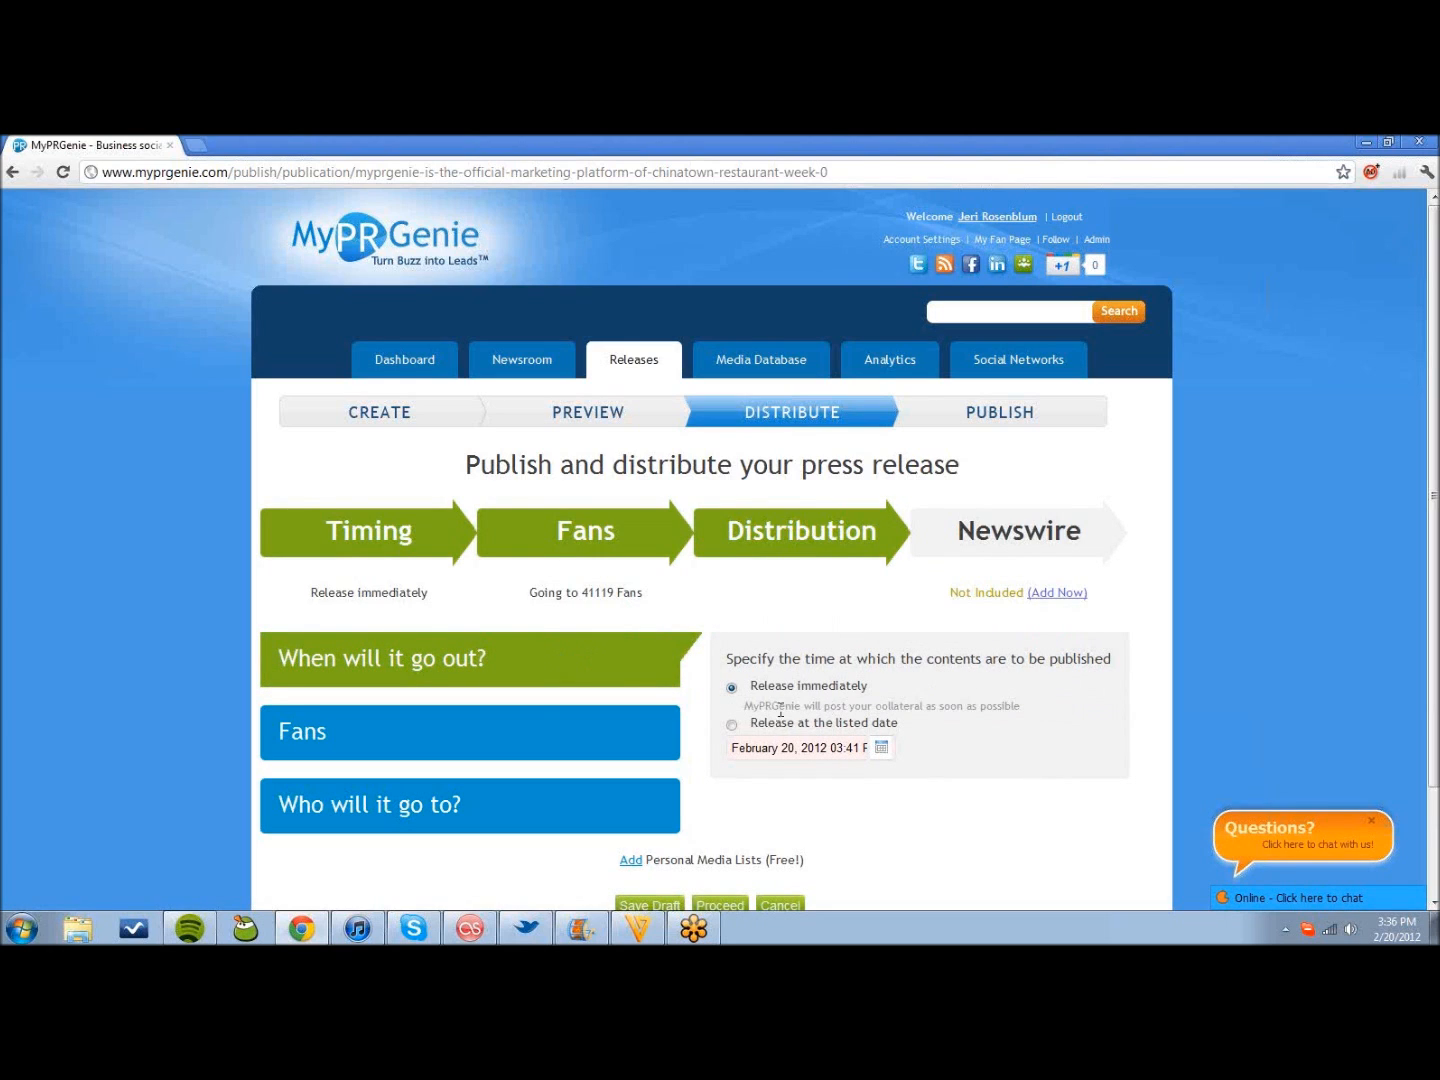
click(881, 747)
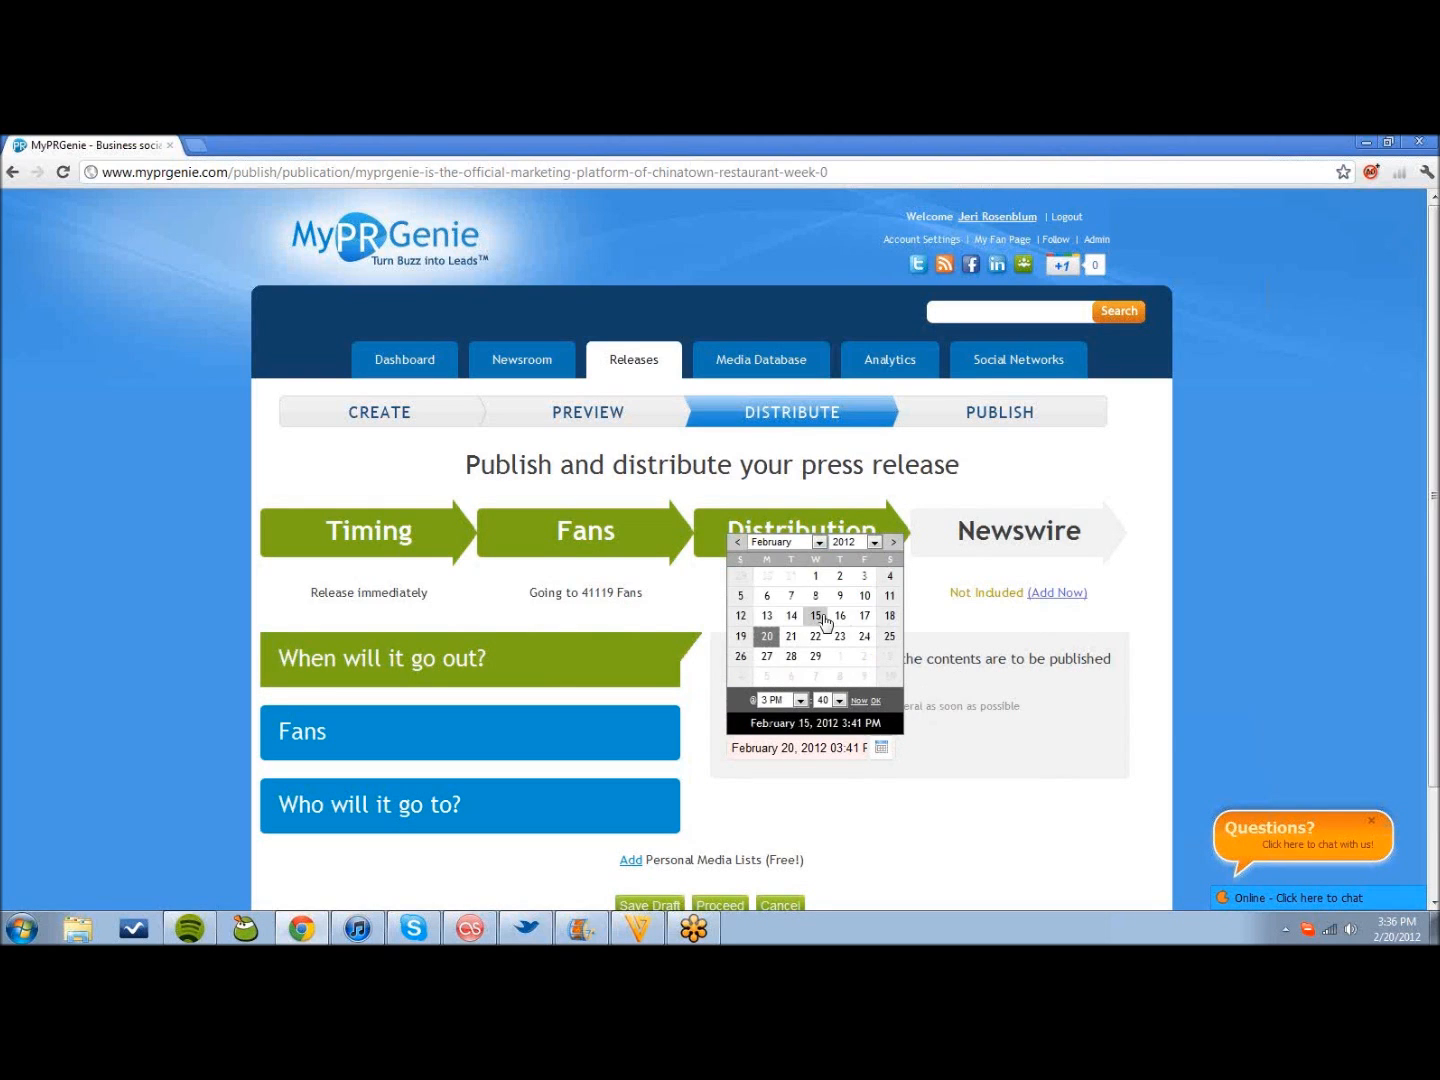
click(985, 752)
click(464, 760)
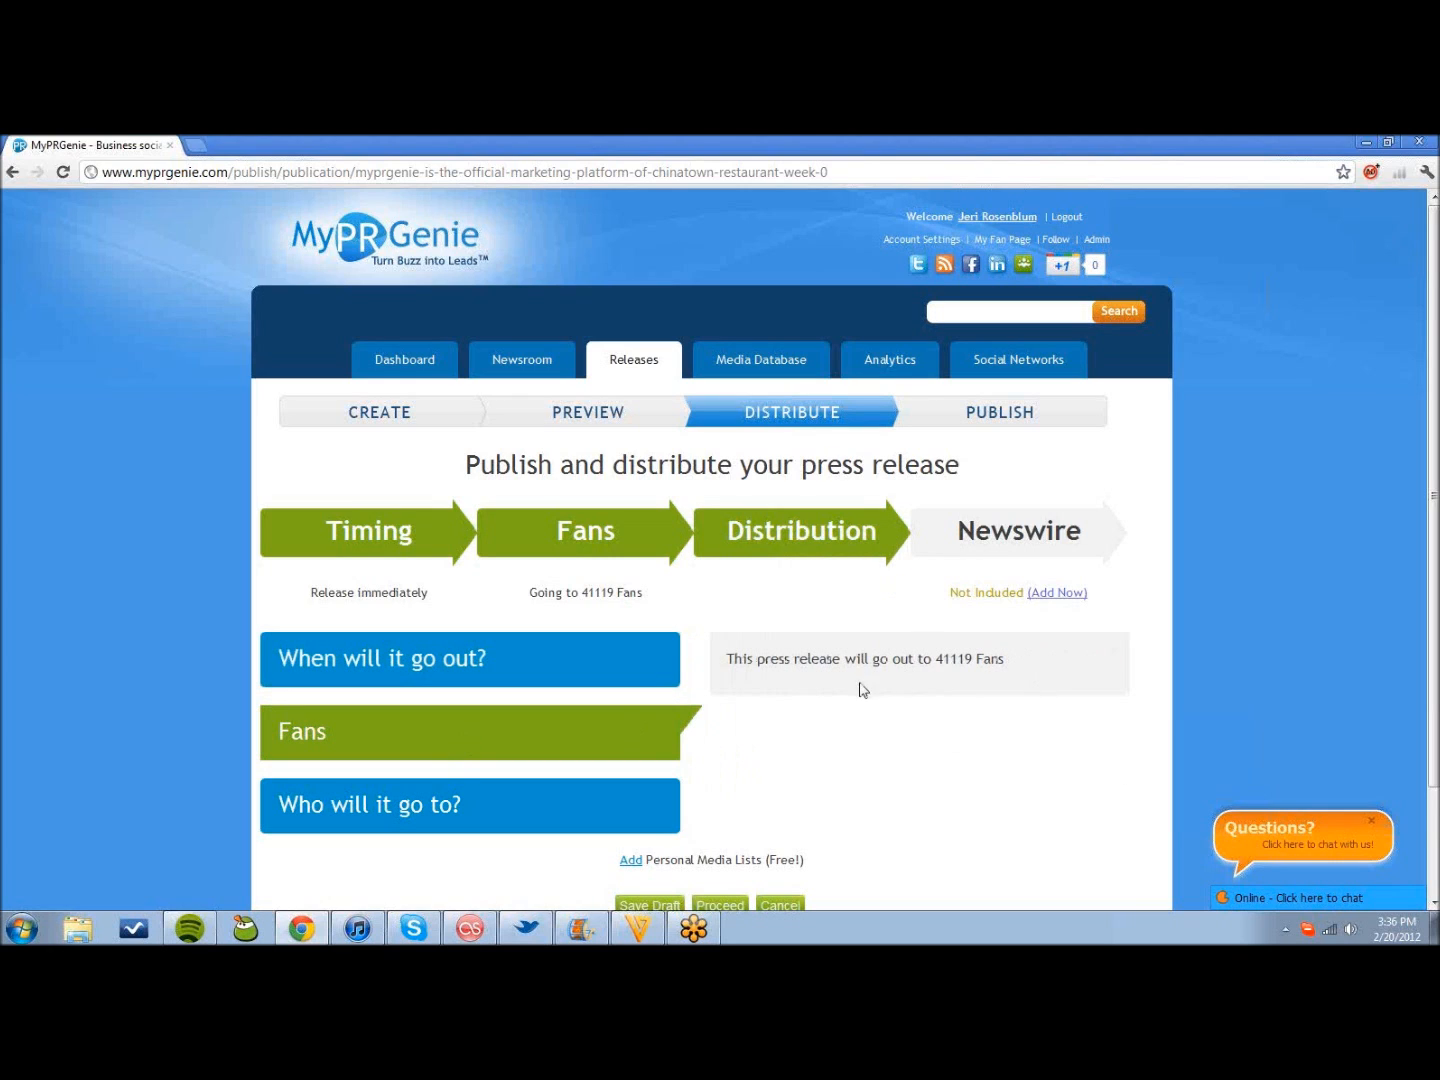
- Under "Who will it go to?", inspect the automatic media list creation terms, and open and close the Personal Media Lists dialog
scroll(804, 686, down, 1)
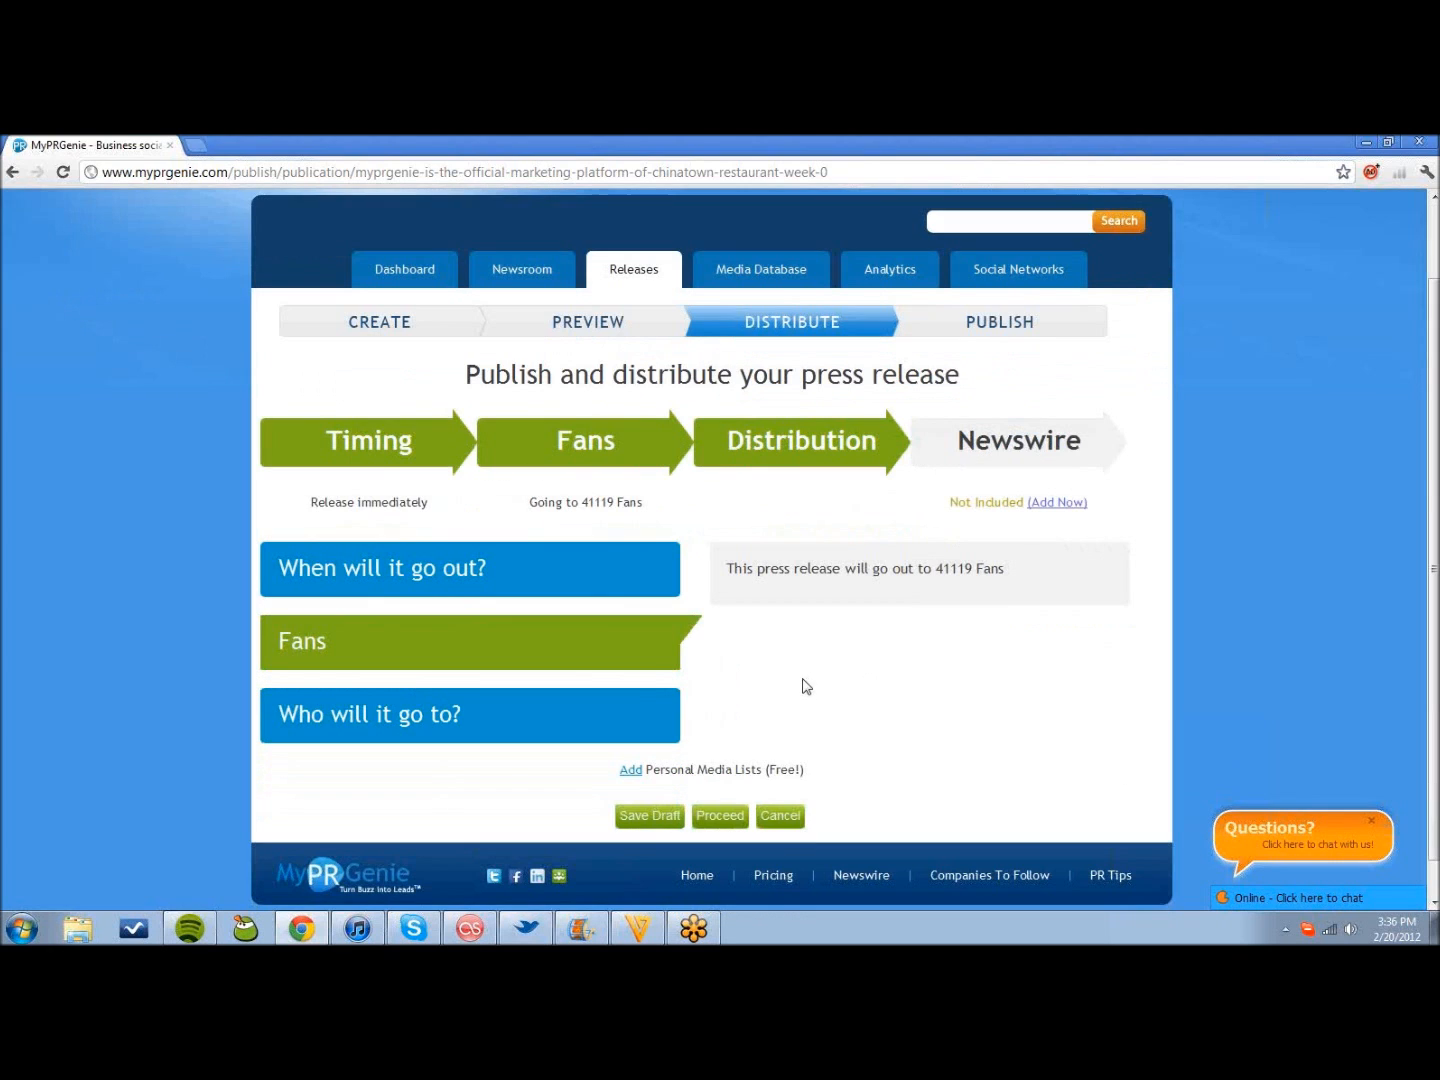
click(625, 715)
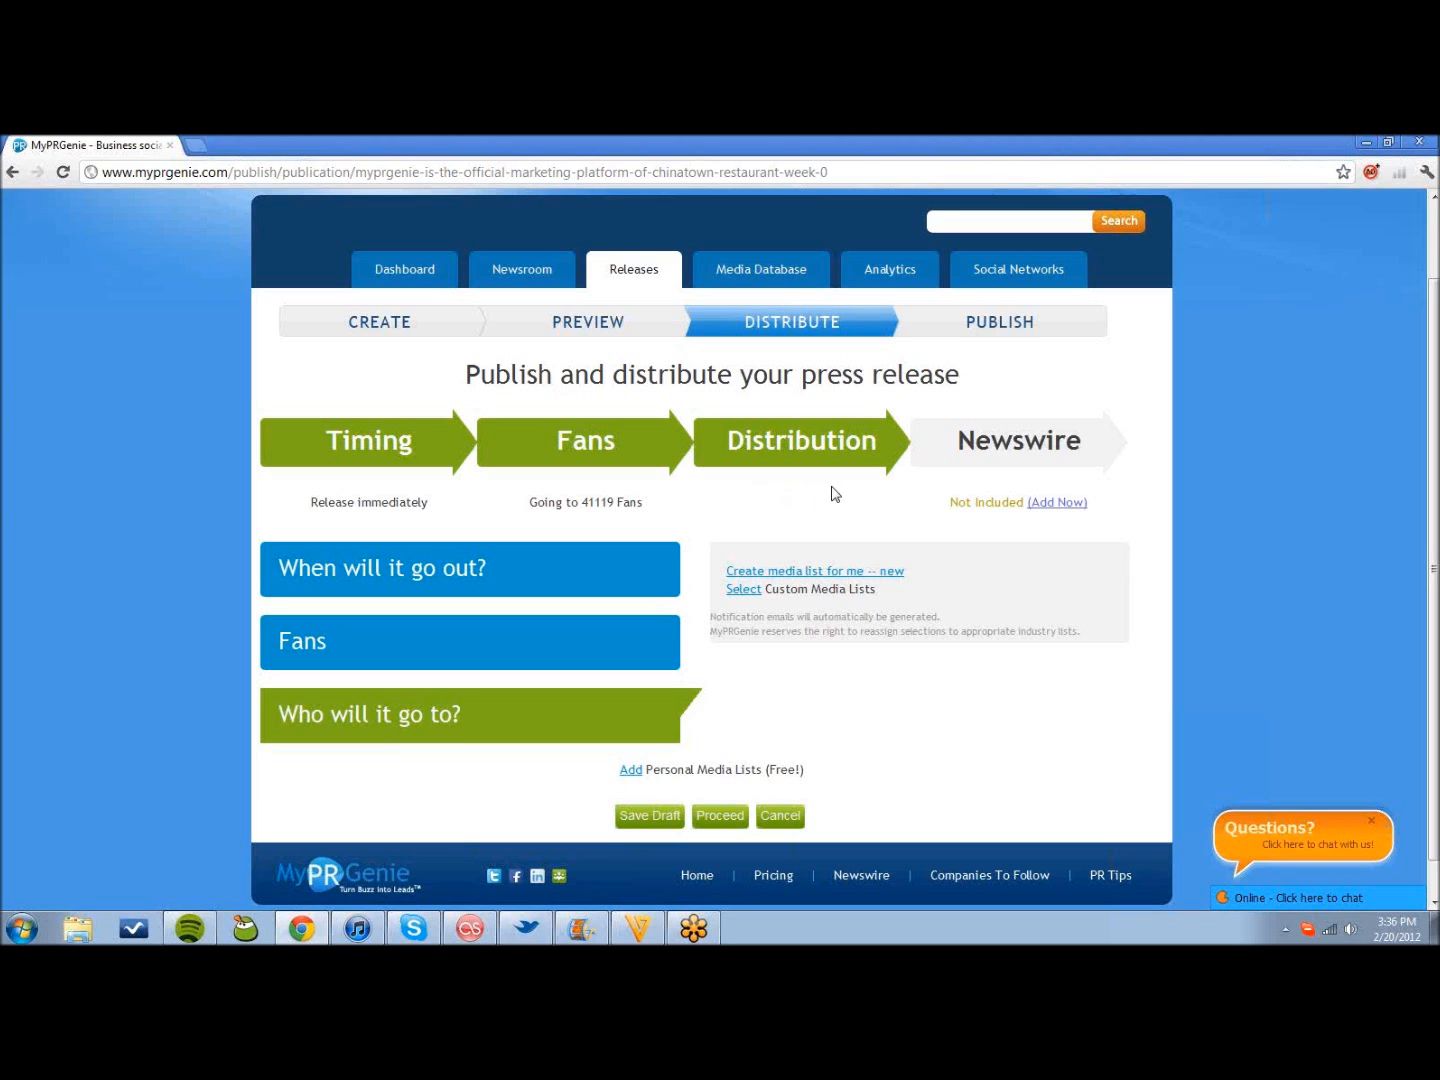
click(787, 578)
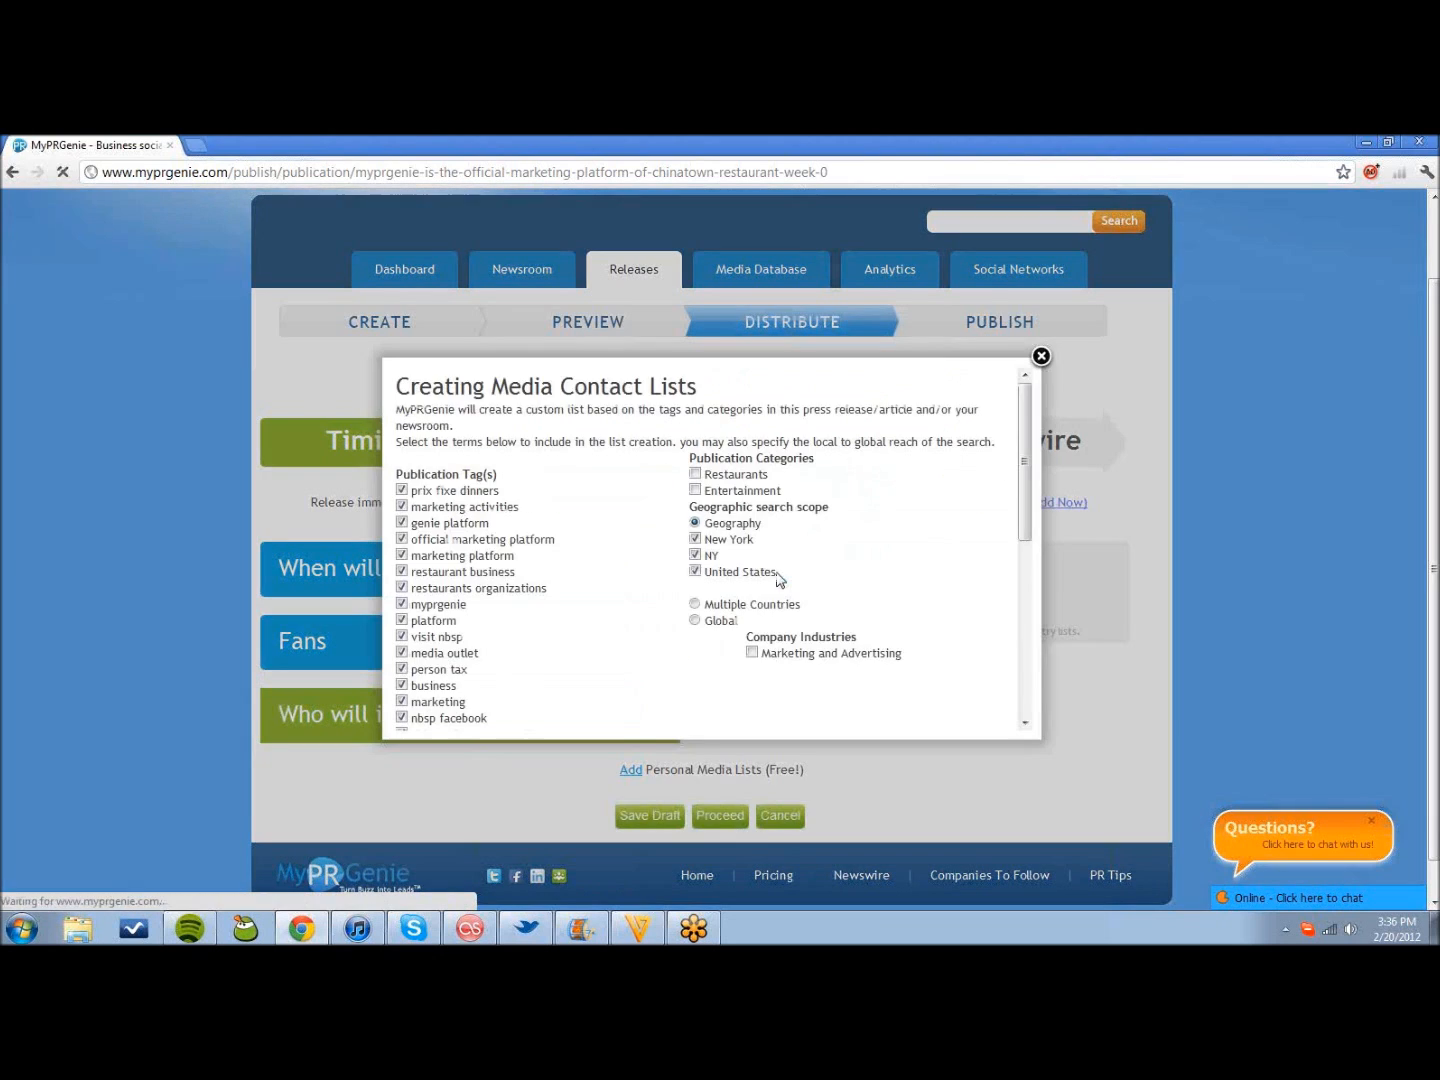
scroll(555, 500, down, 2)
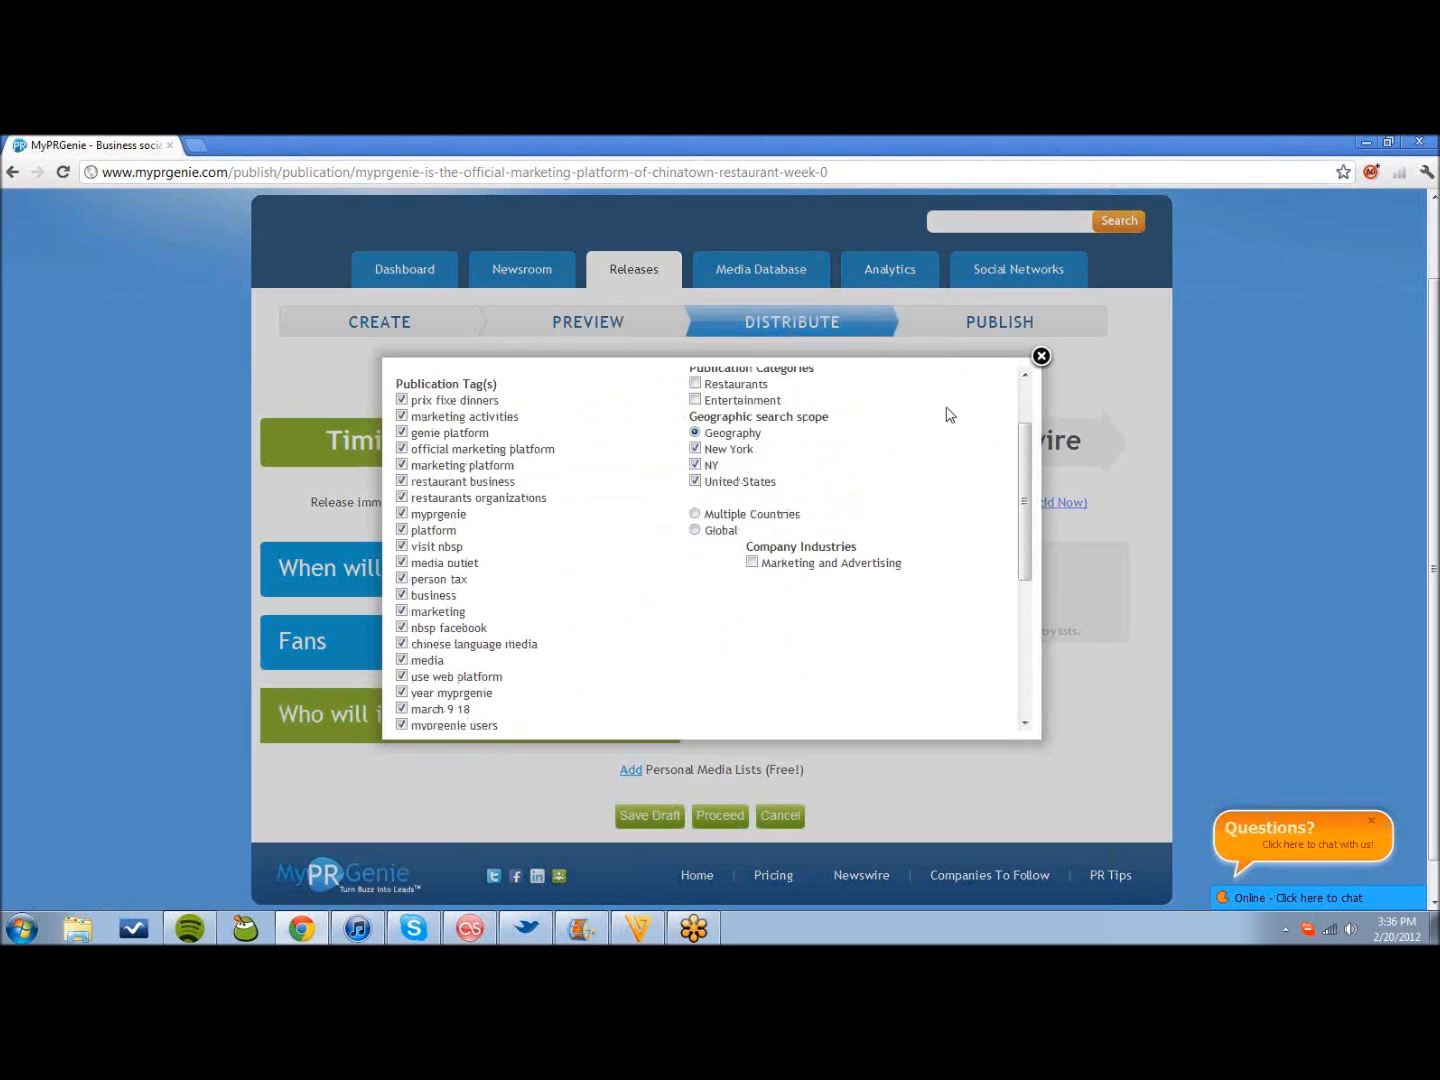
click(1041, 358)
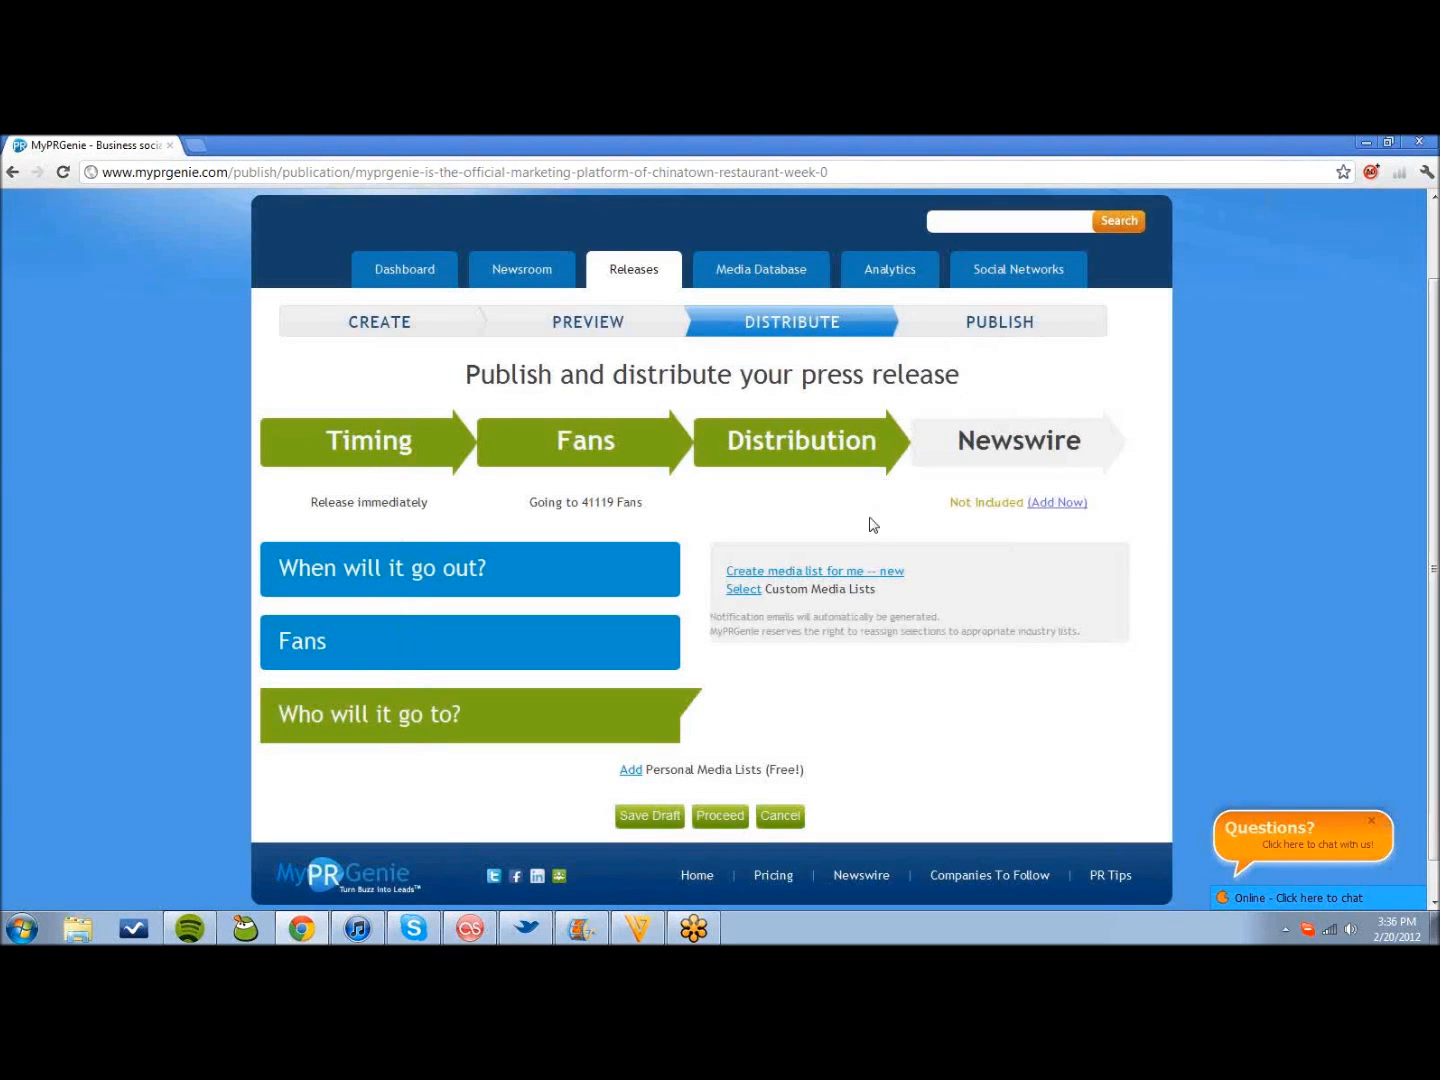
click(630, 770)
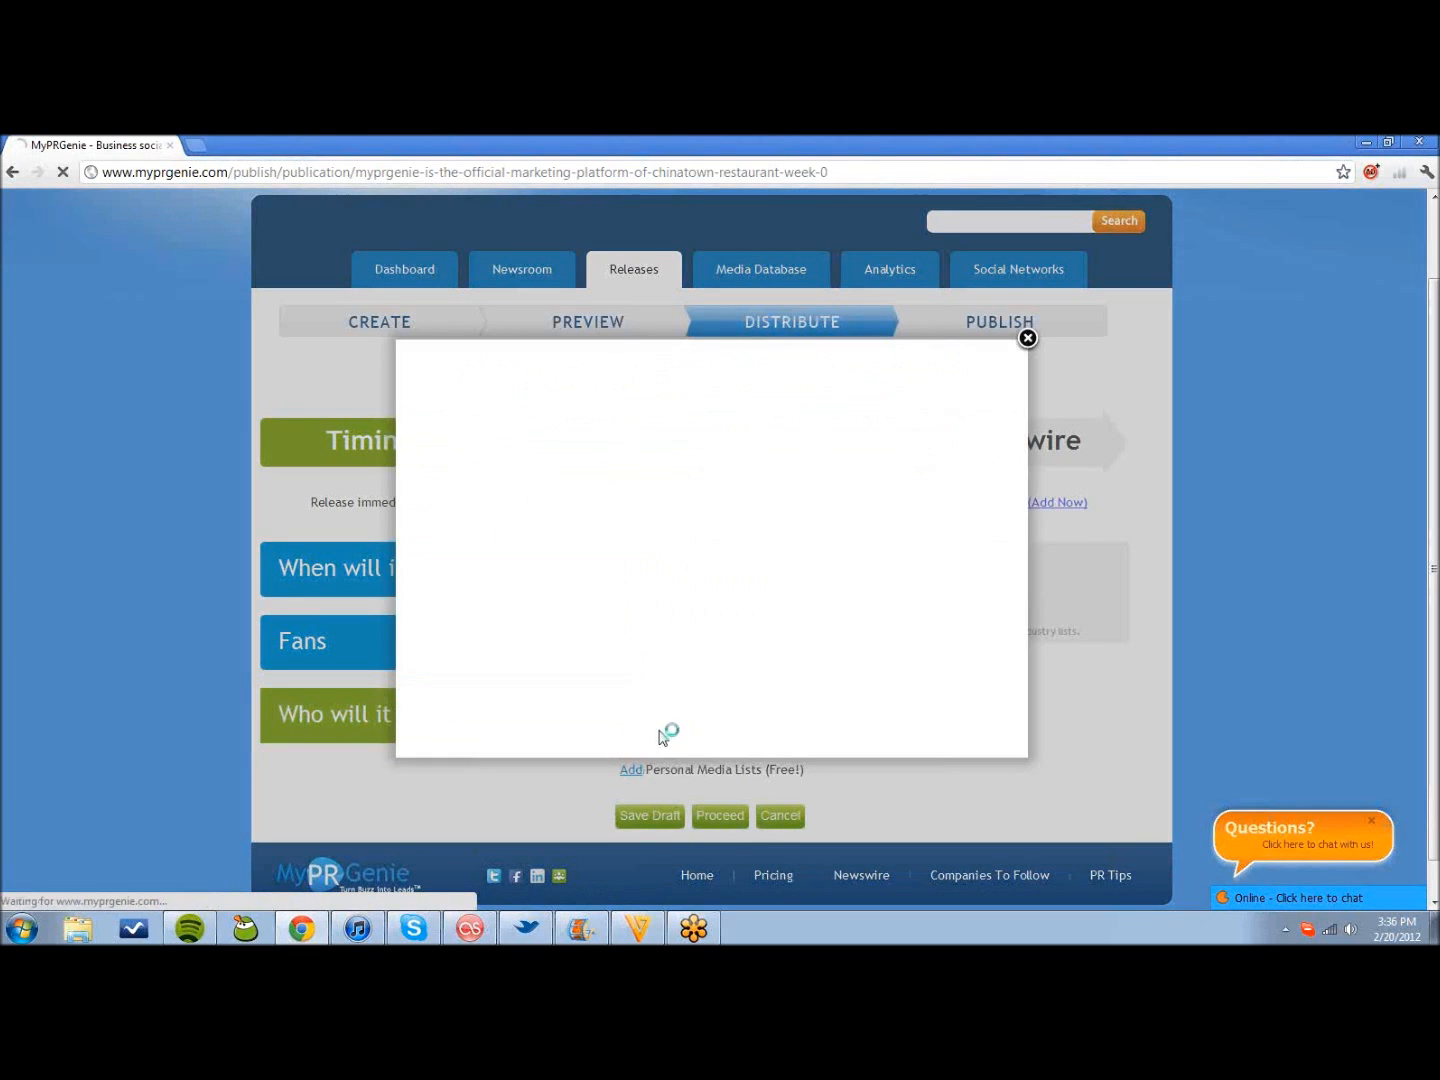
click(1029, 337)
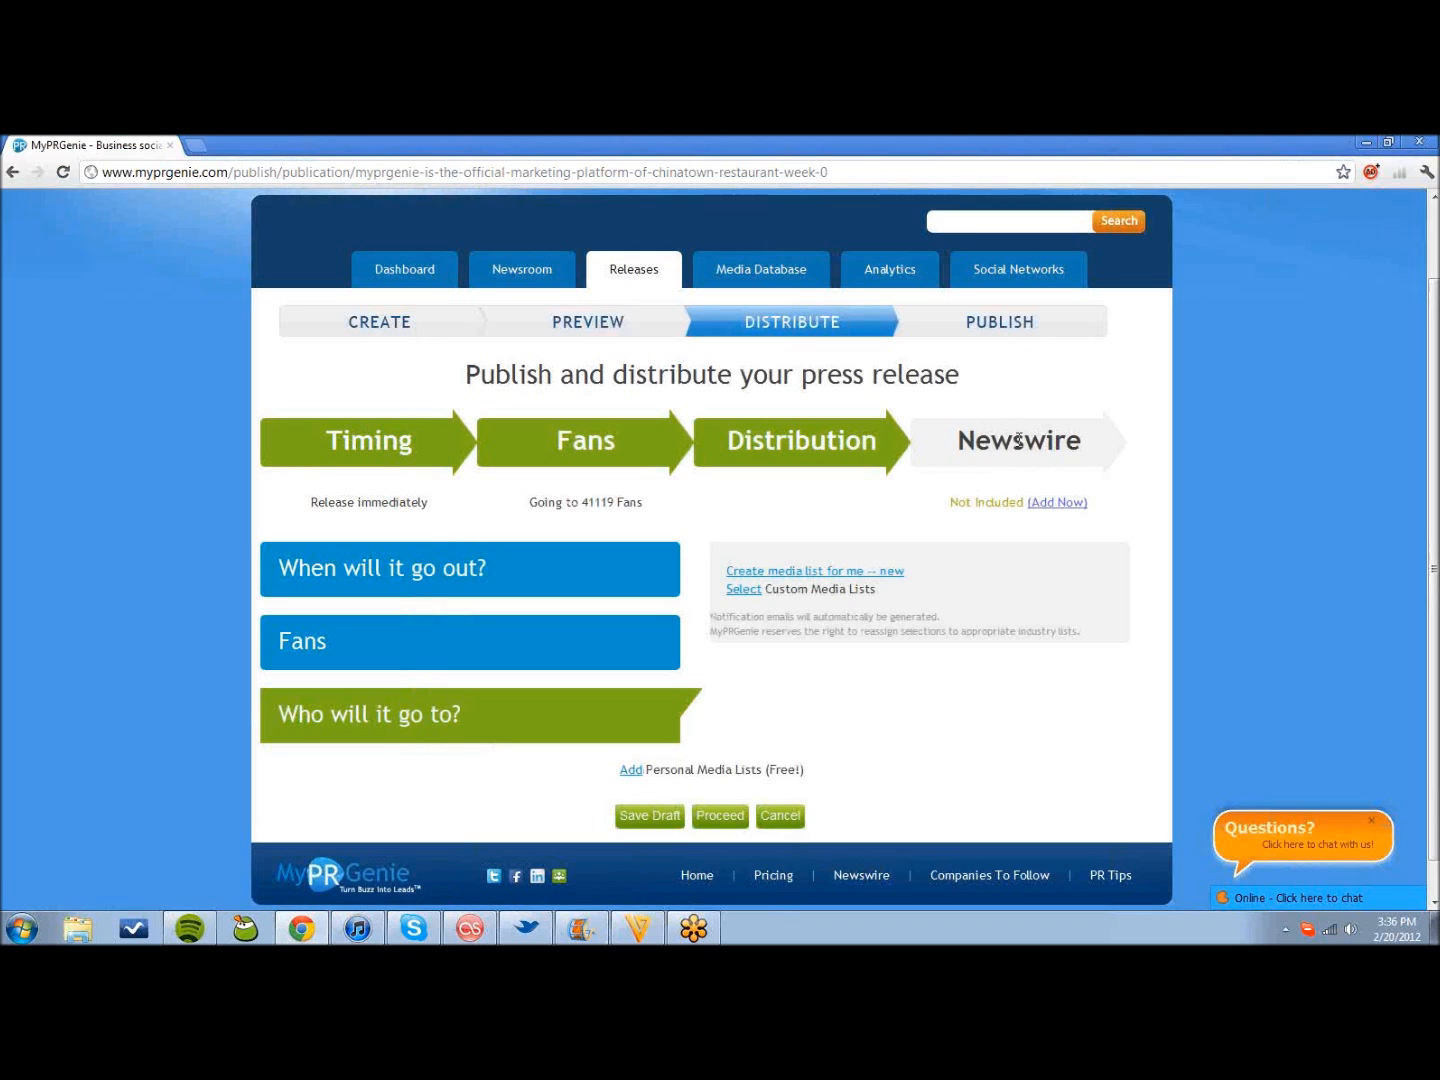